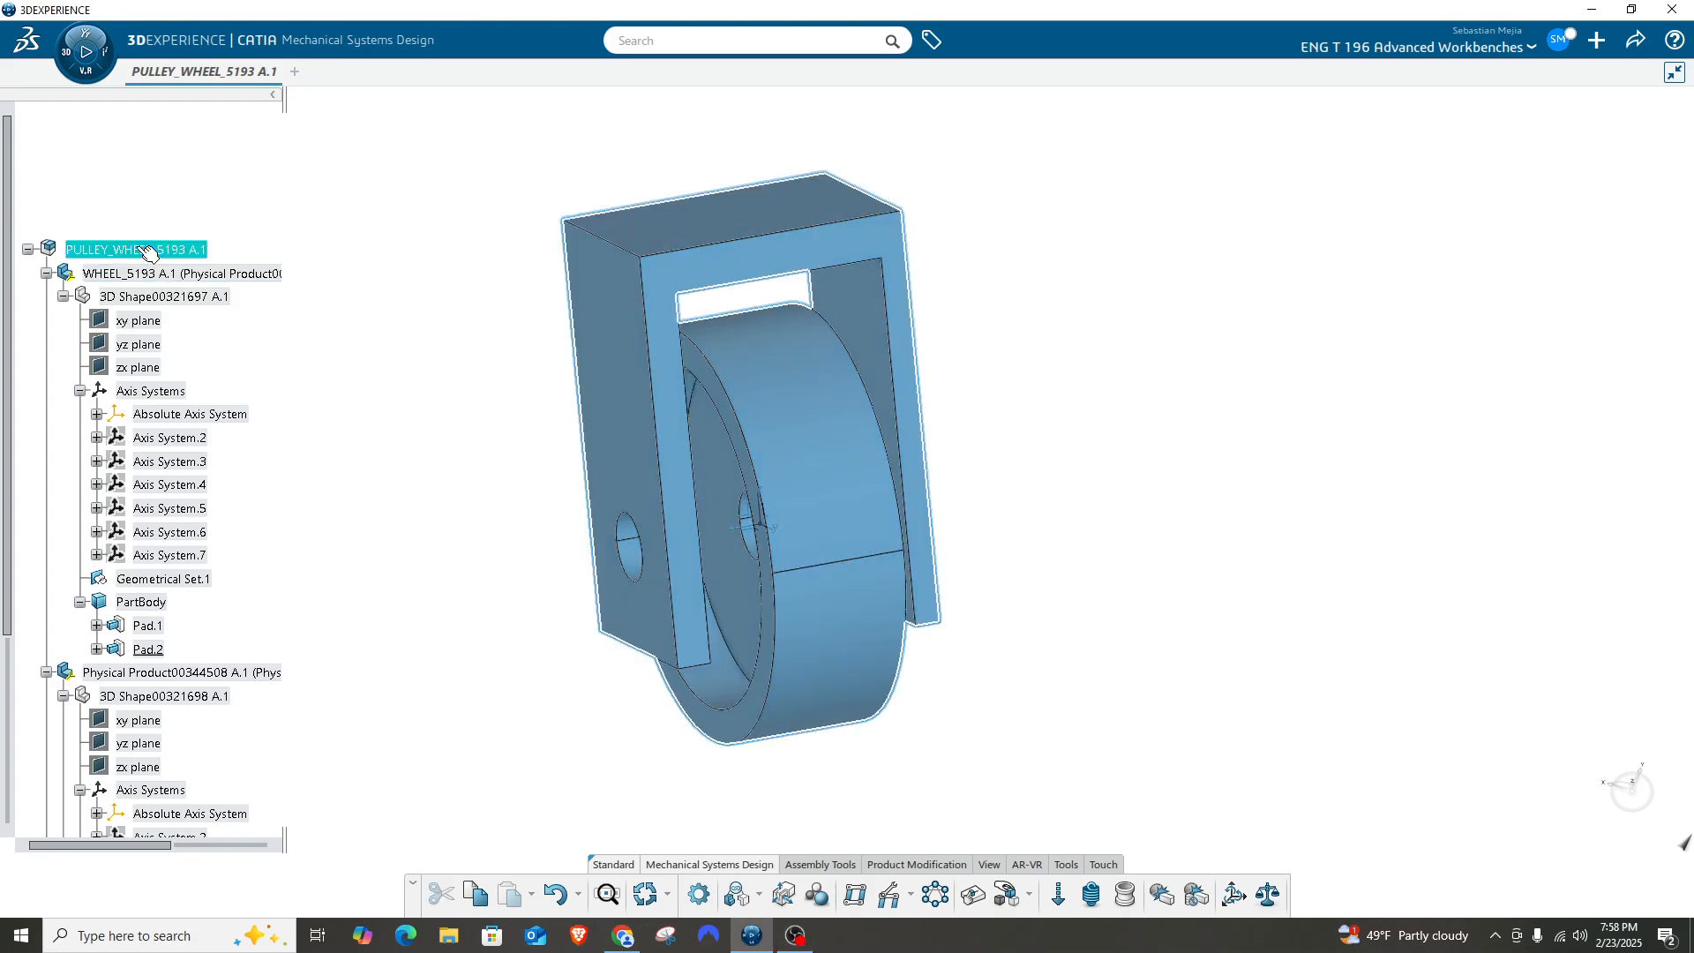
Review the definitions of Pad.1 and Pad.2 in the WHEEL_5193 part body without changing their values.
left_click(152, 279)
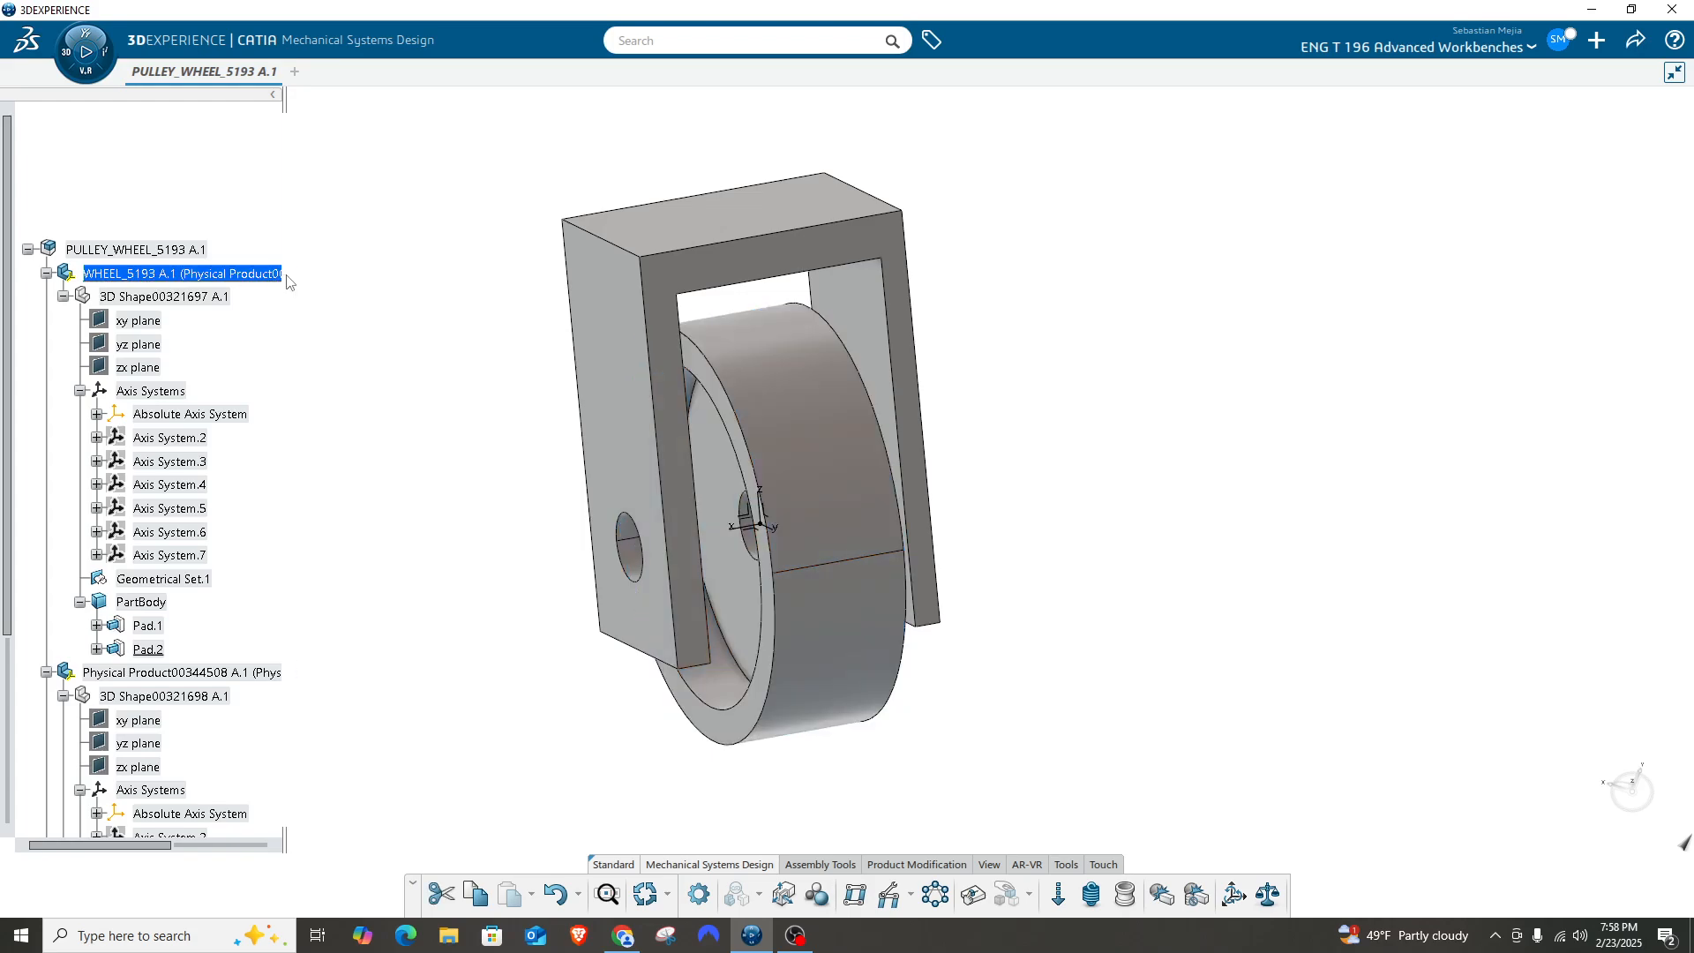
scroll(257, 329, "down", 3)
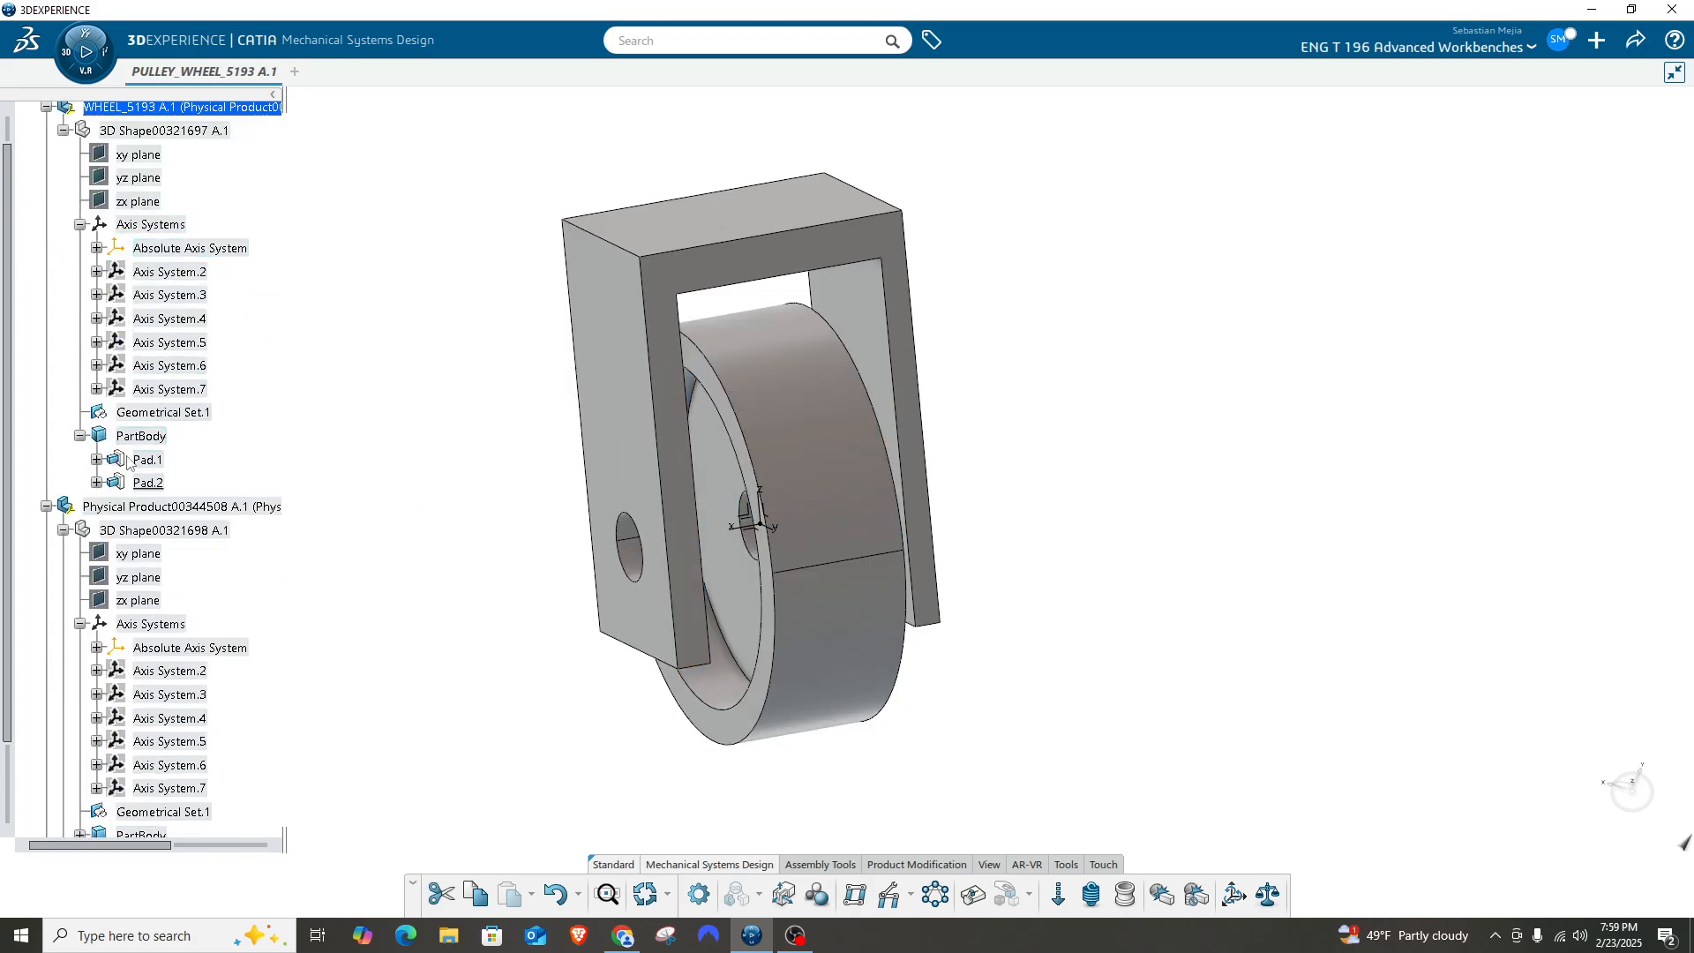
left_click(97, 459)
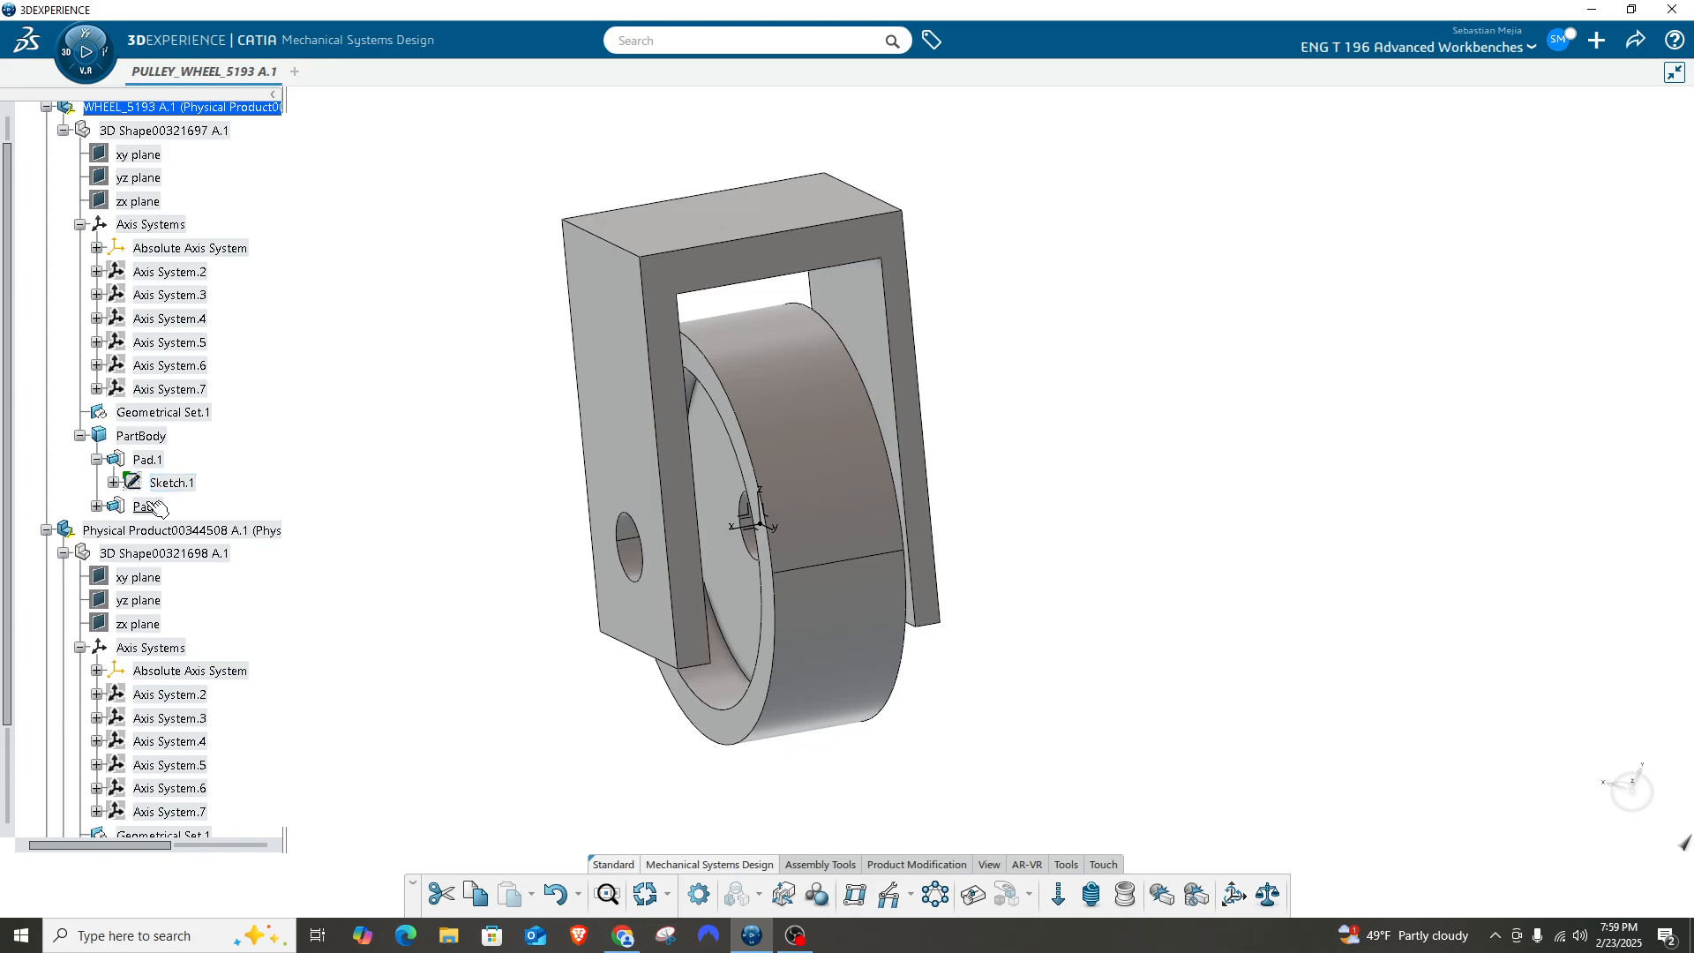
double_click(150, 463)
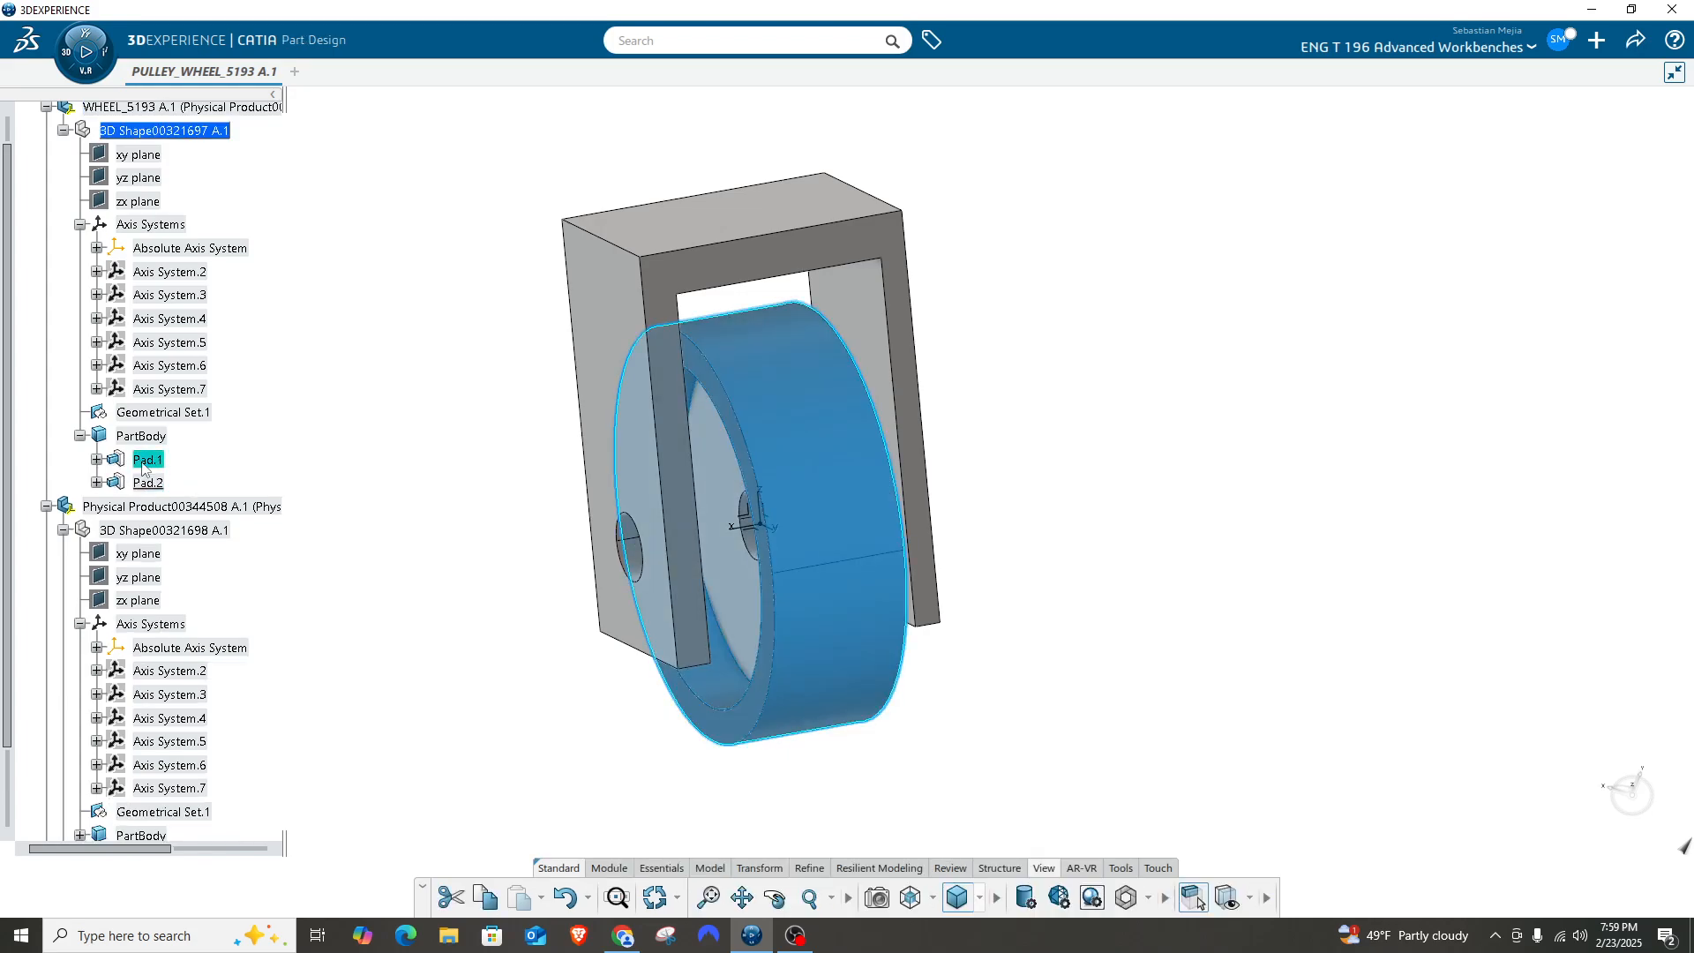
double_click(146, 461)
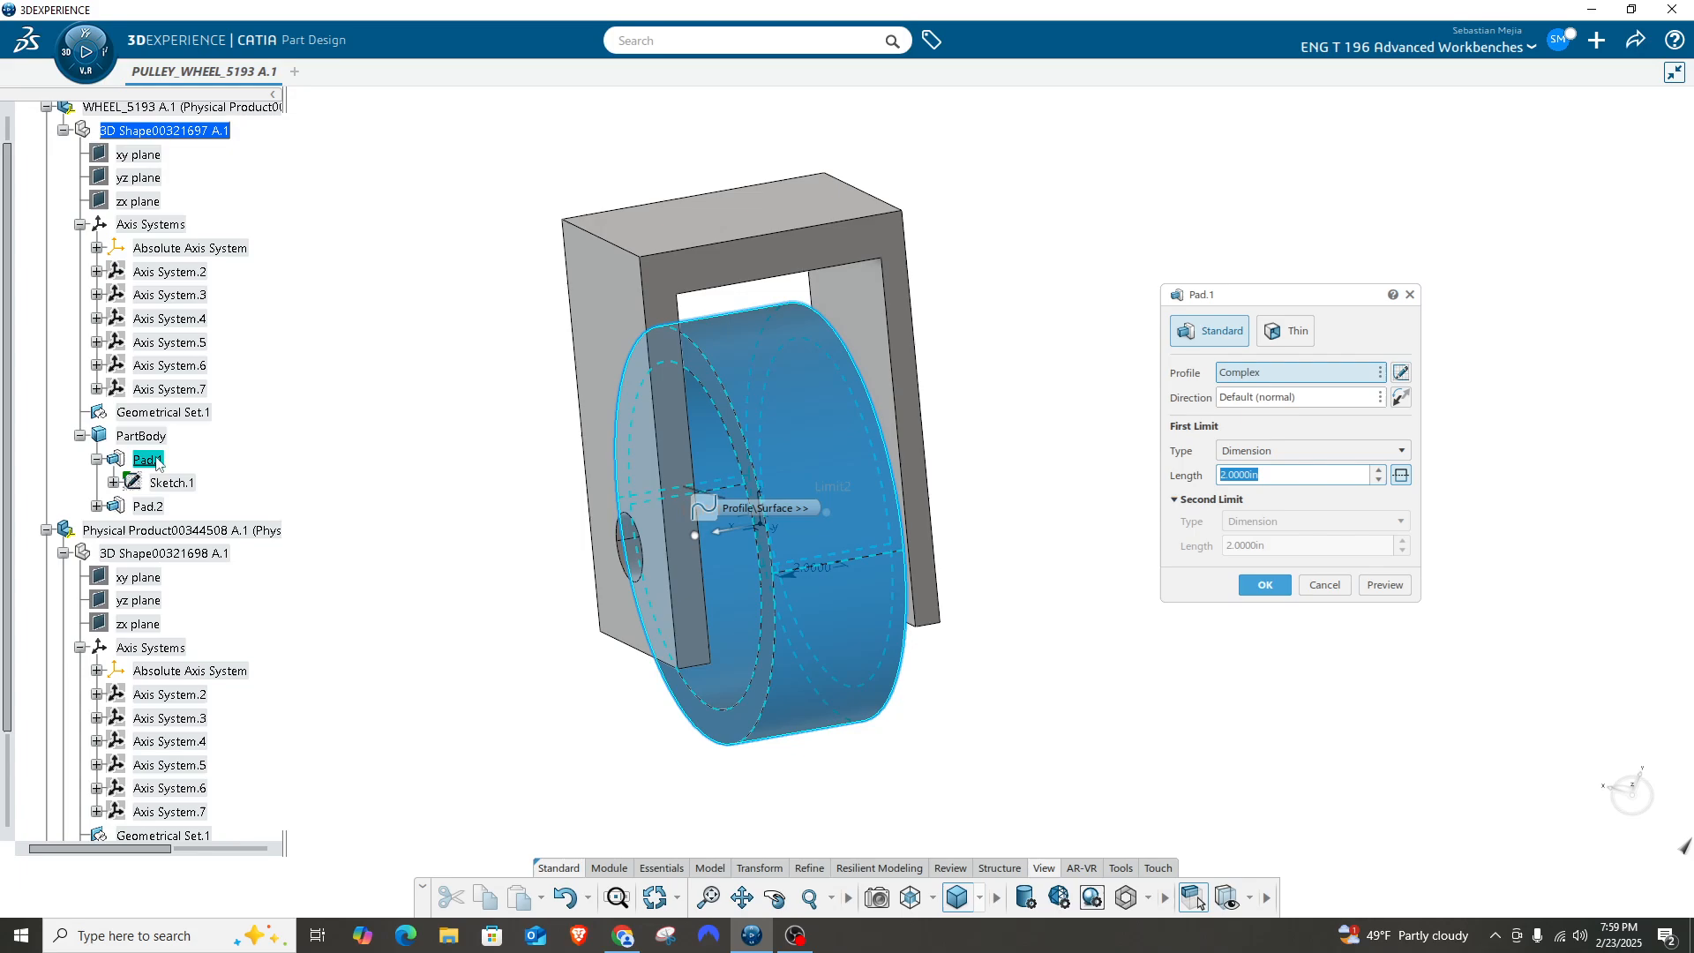
left_click_drag(1377, 294, 1308, 280)
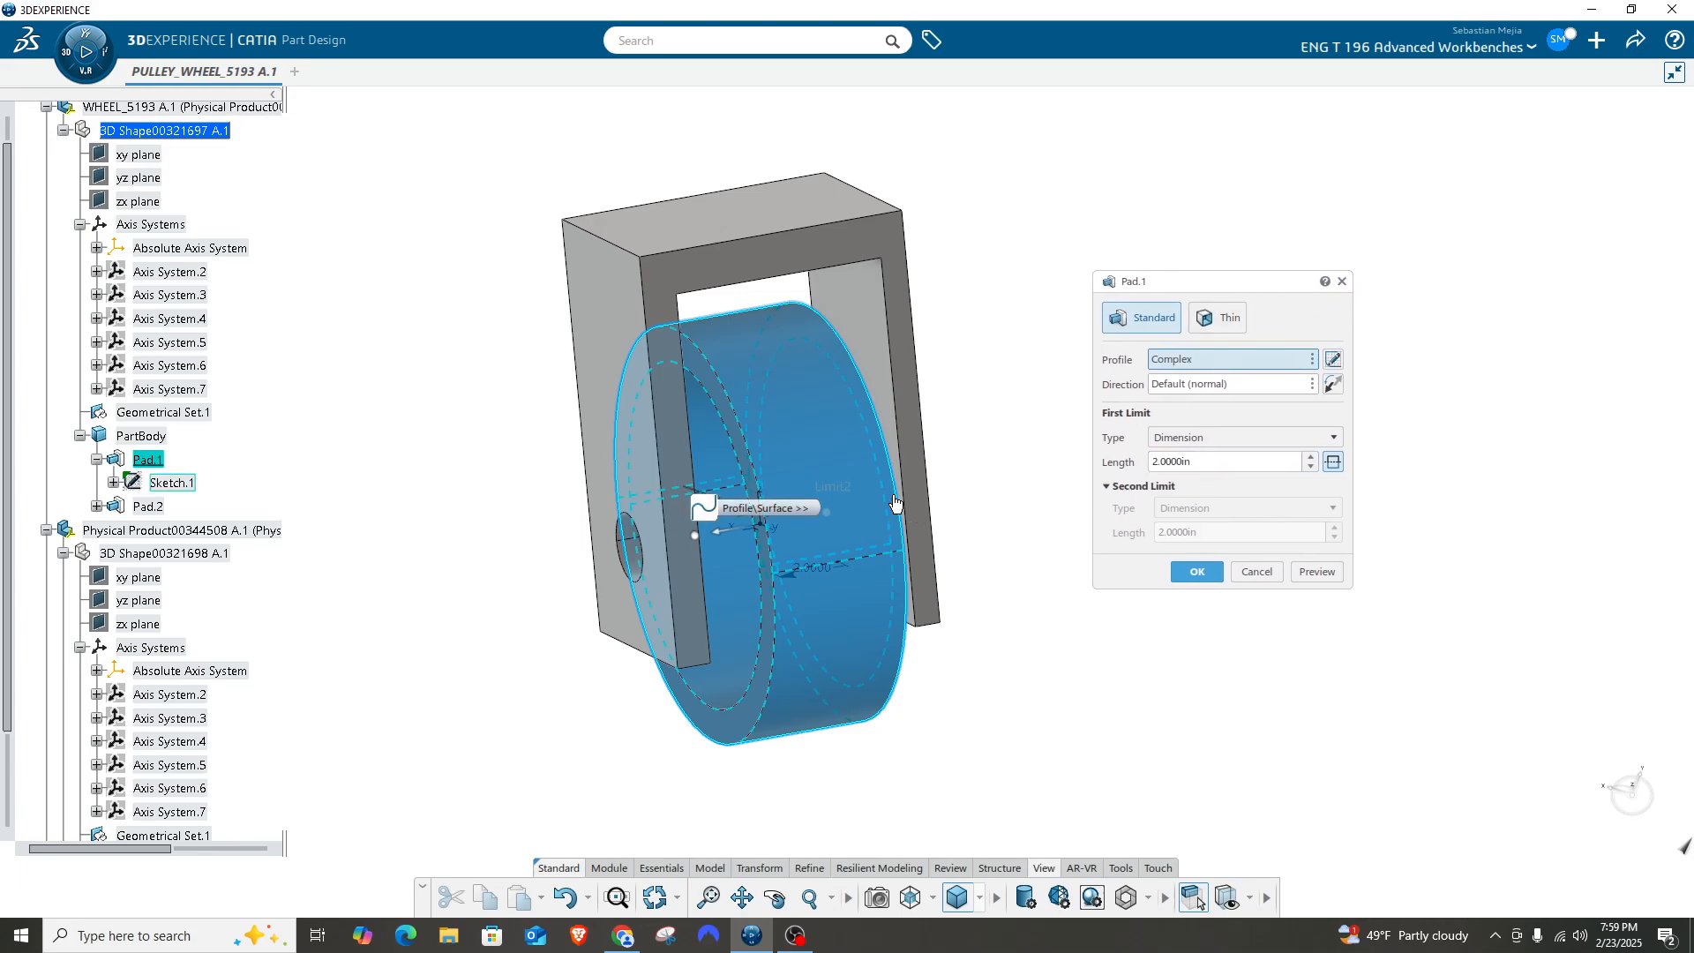
left_click(1212, 575)
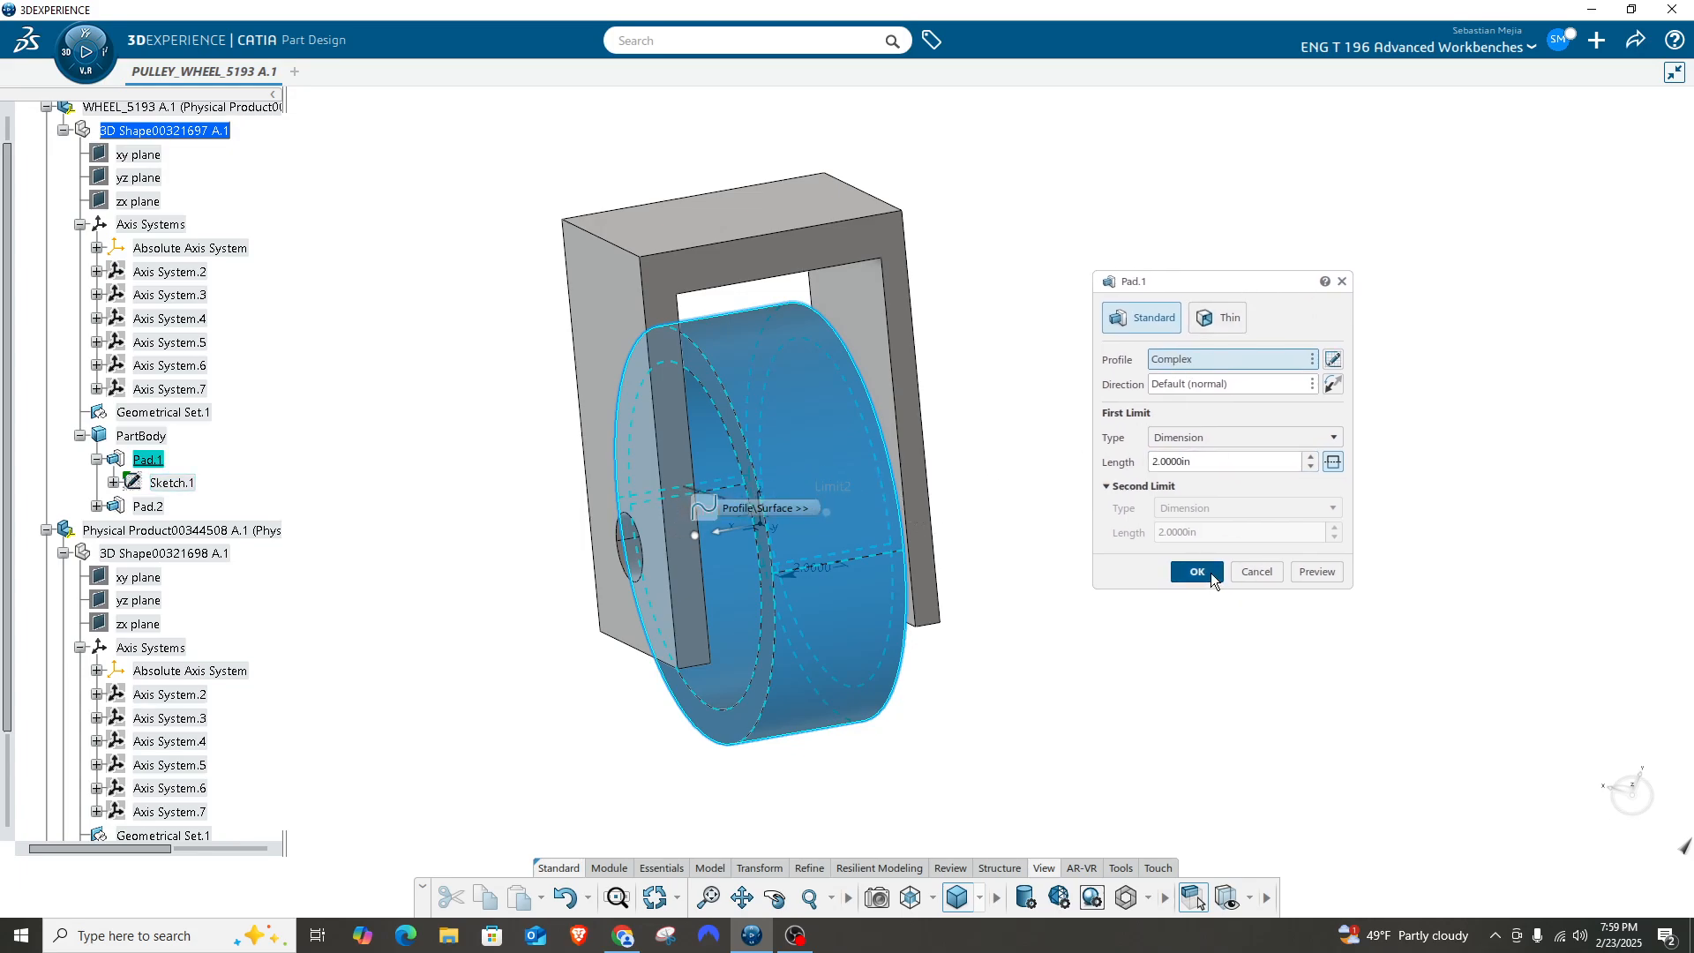
double_click(146, 507)
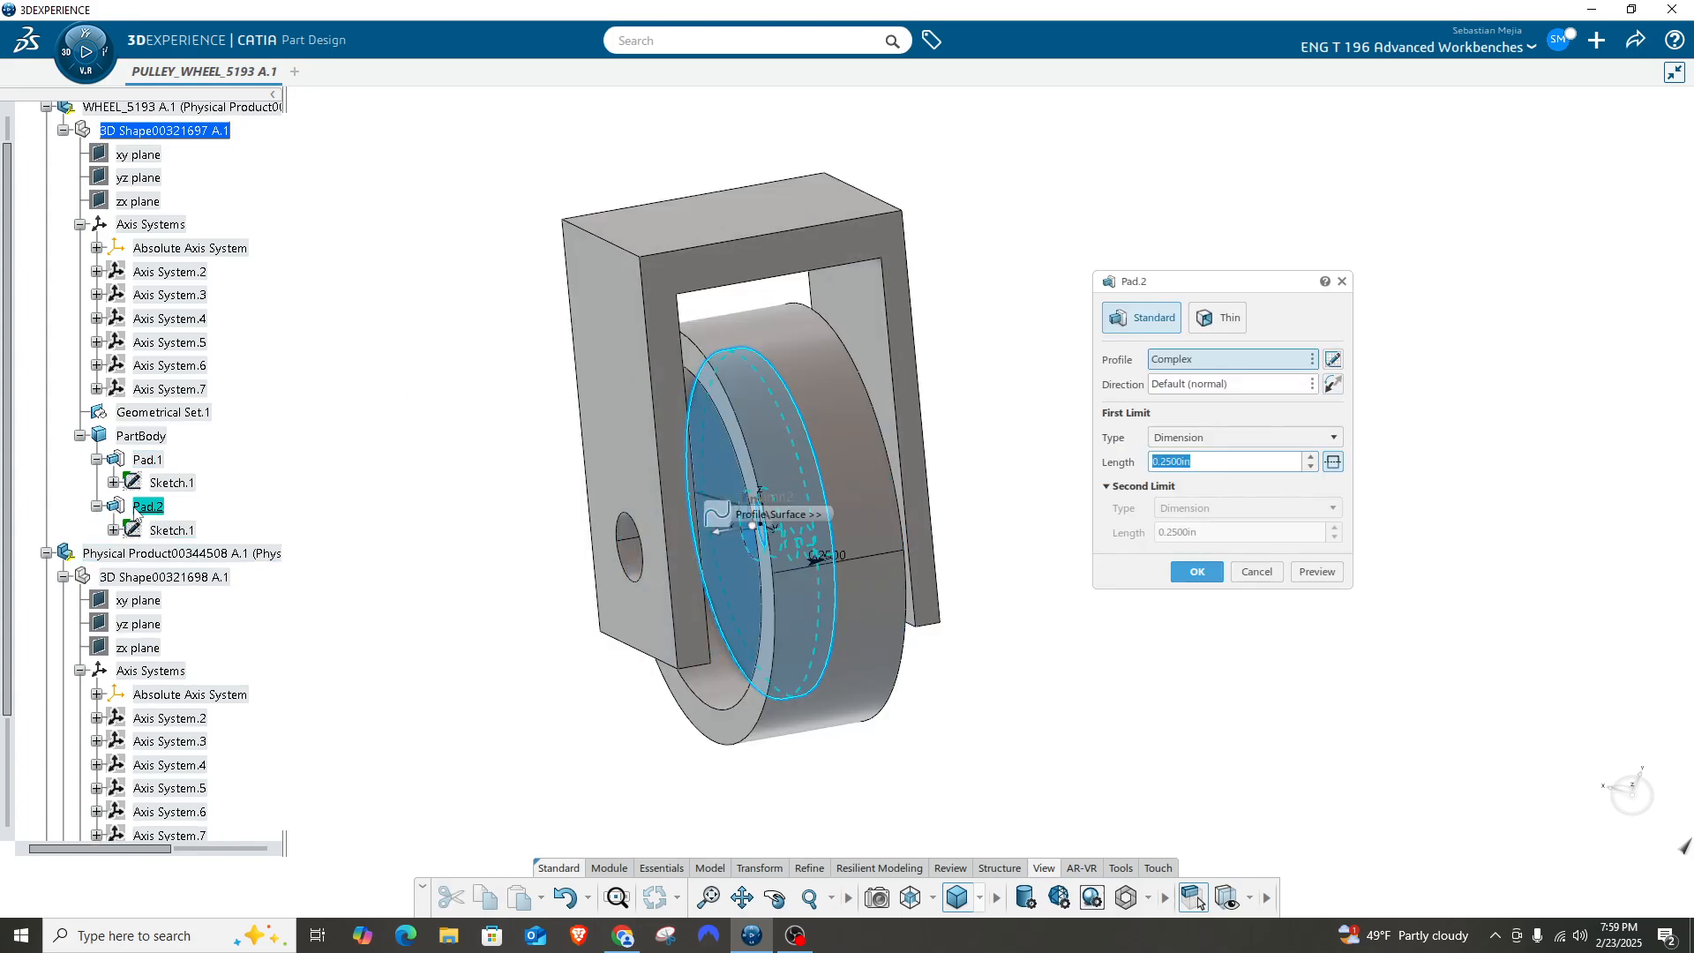
left_click(1203, 575)
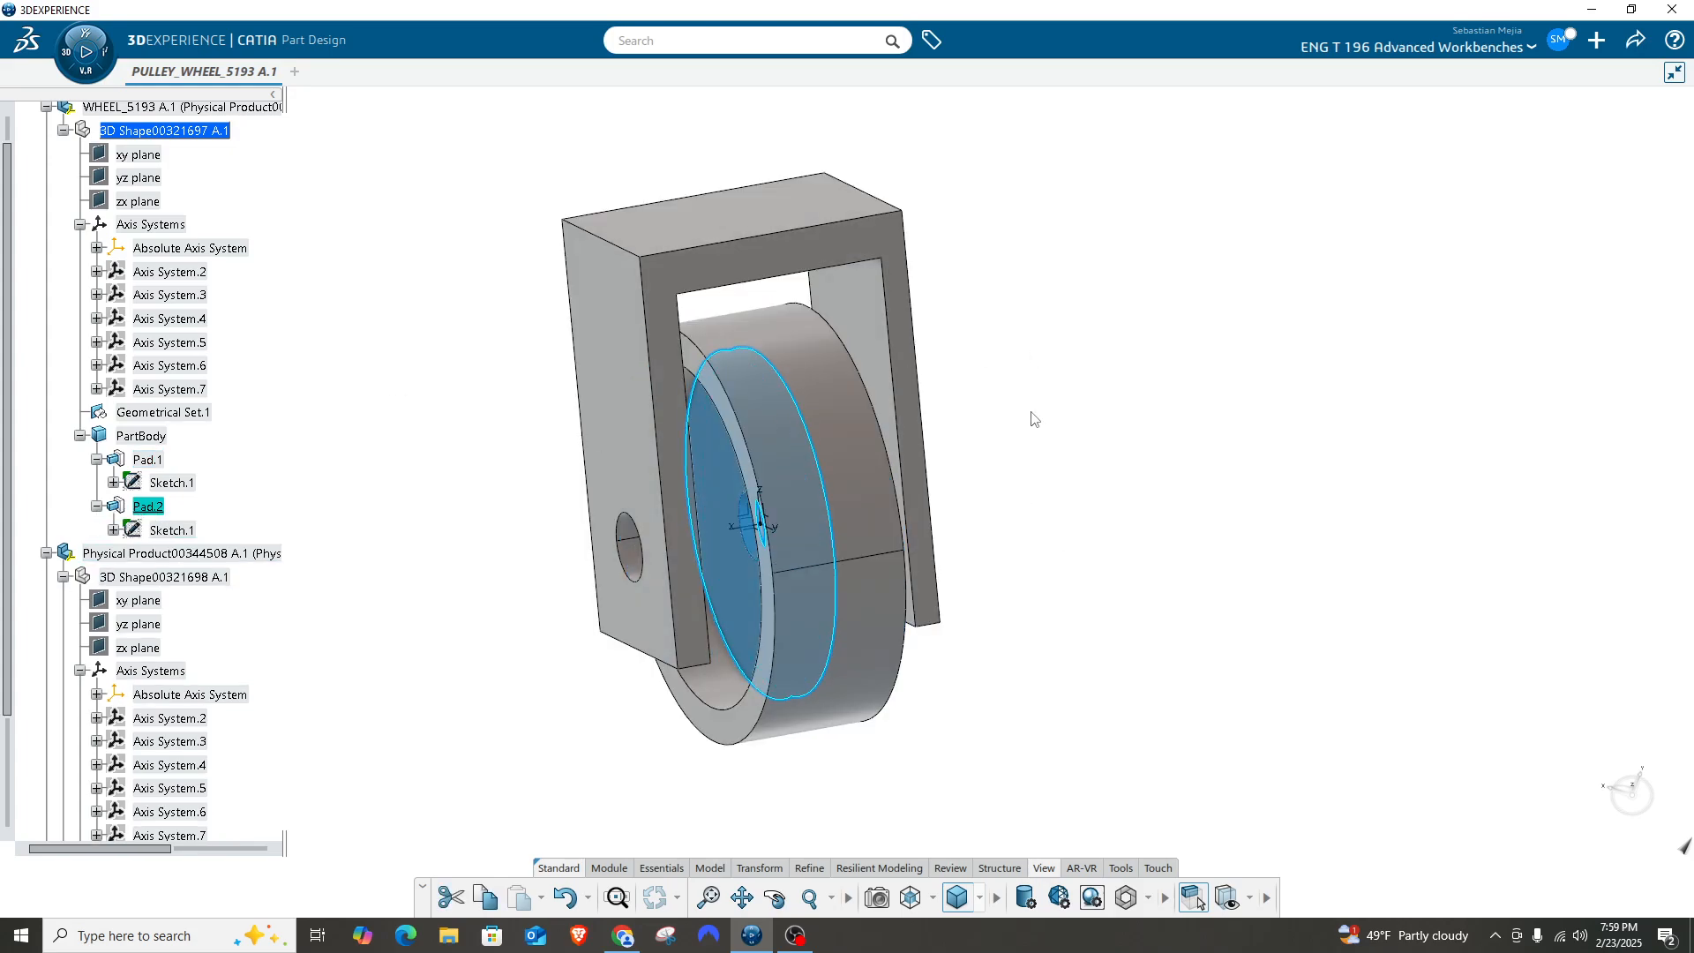
Examine the bracket's 3D shape and the items listed beneath its physical product in the assembly structure.
scroll(177, 366, "up", 2)
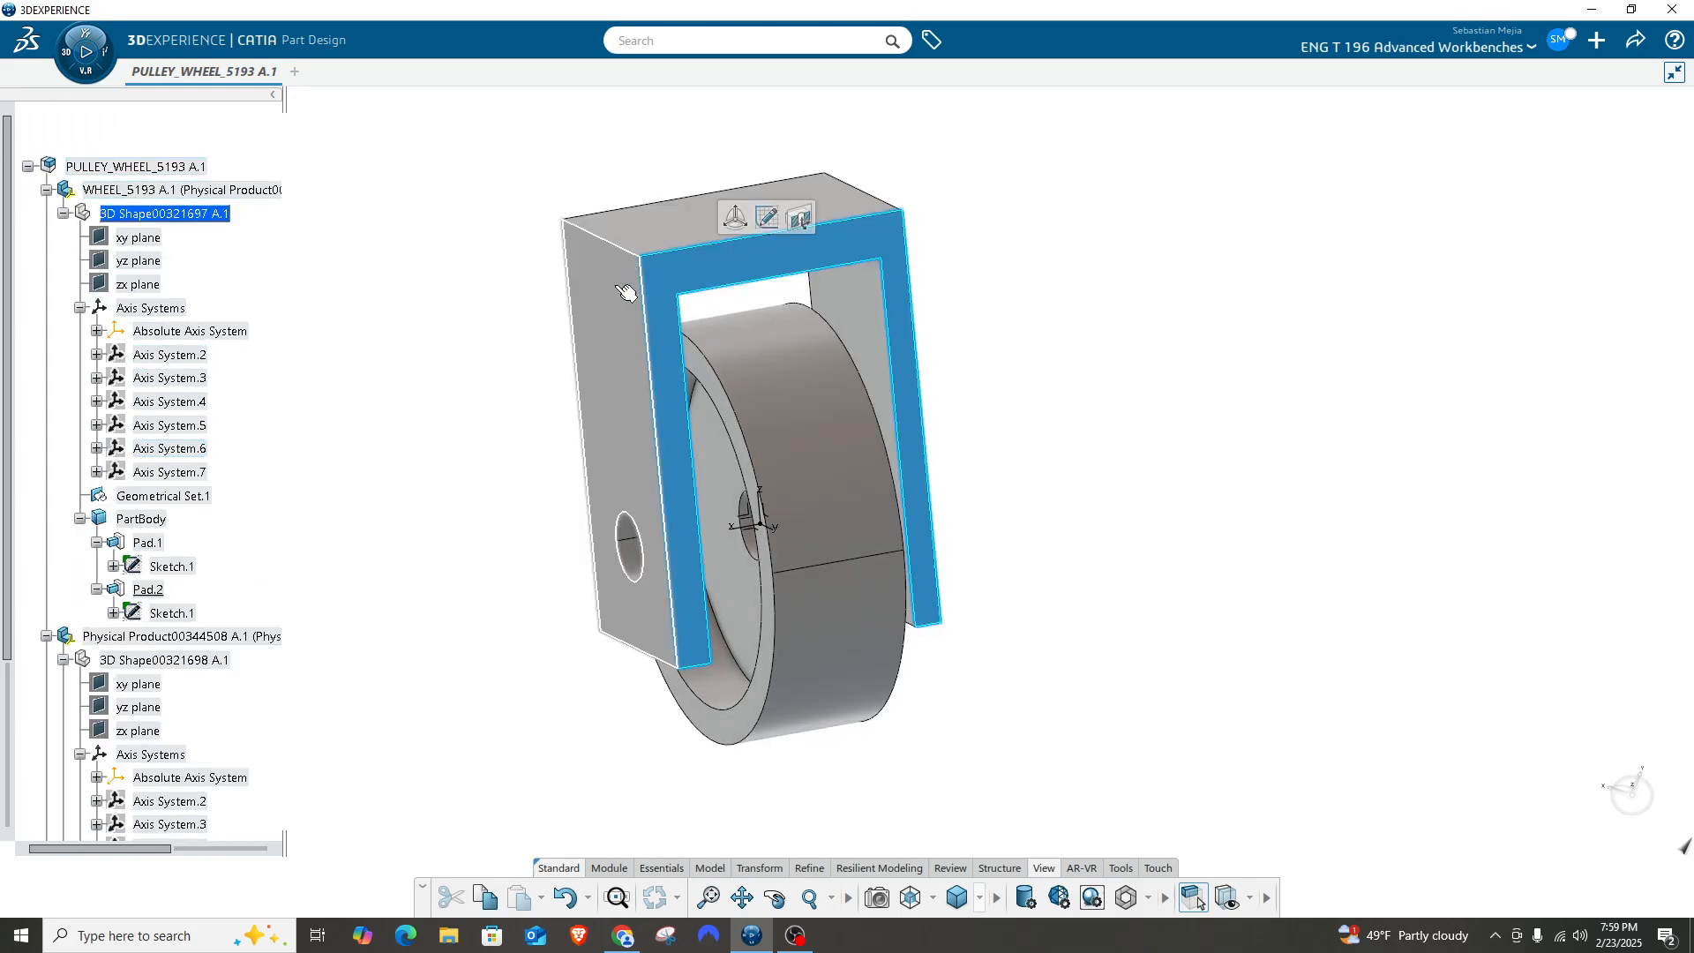
scroll(164, 592, "down", 2)
left_click(164, 578)
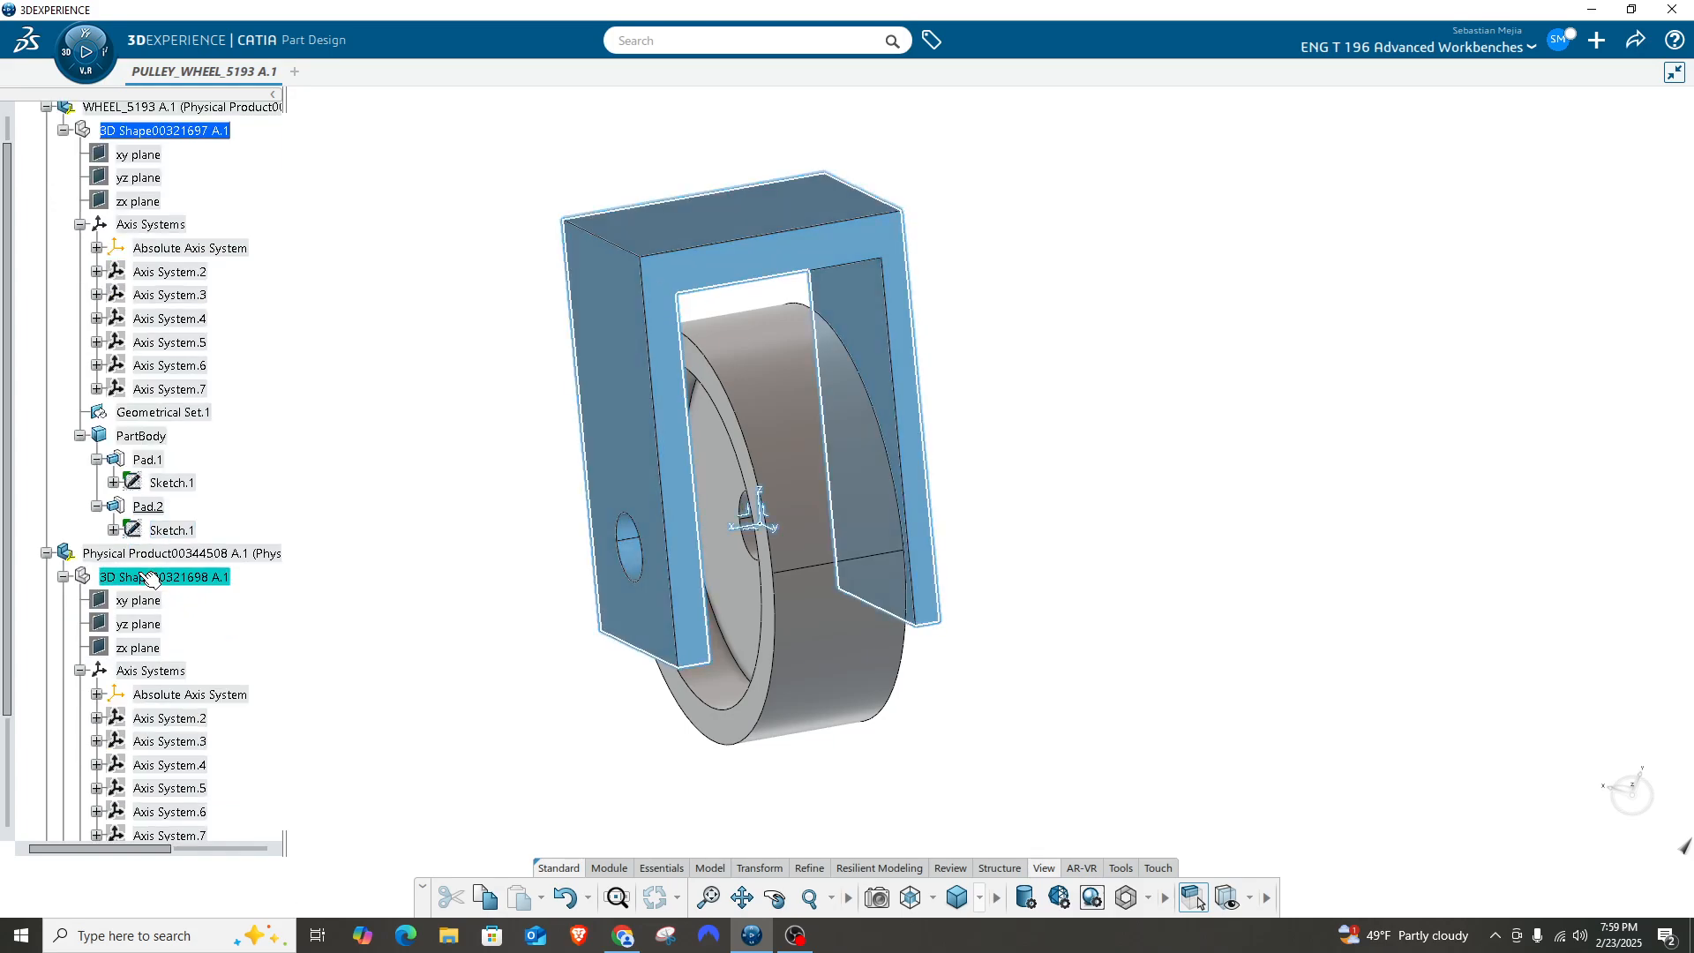
scroll(192, 530, "down", 4)
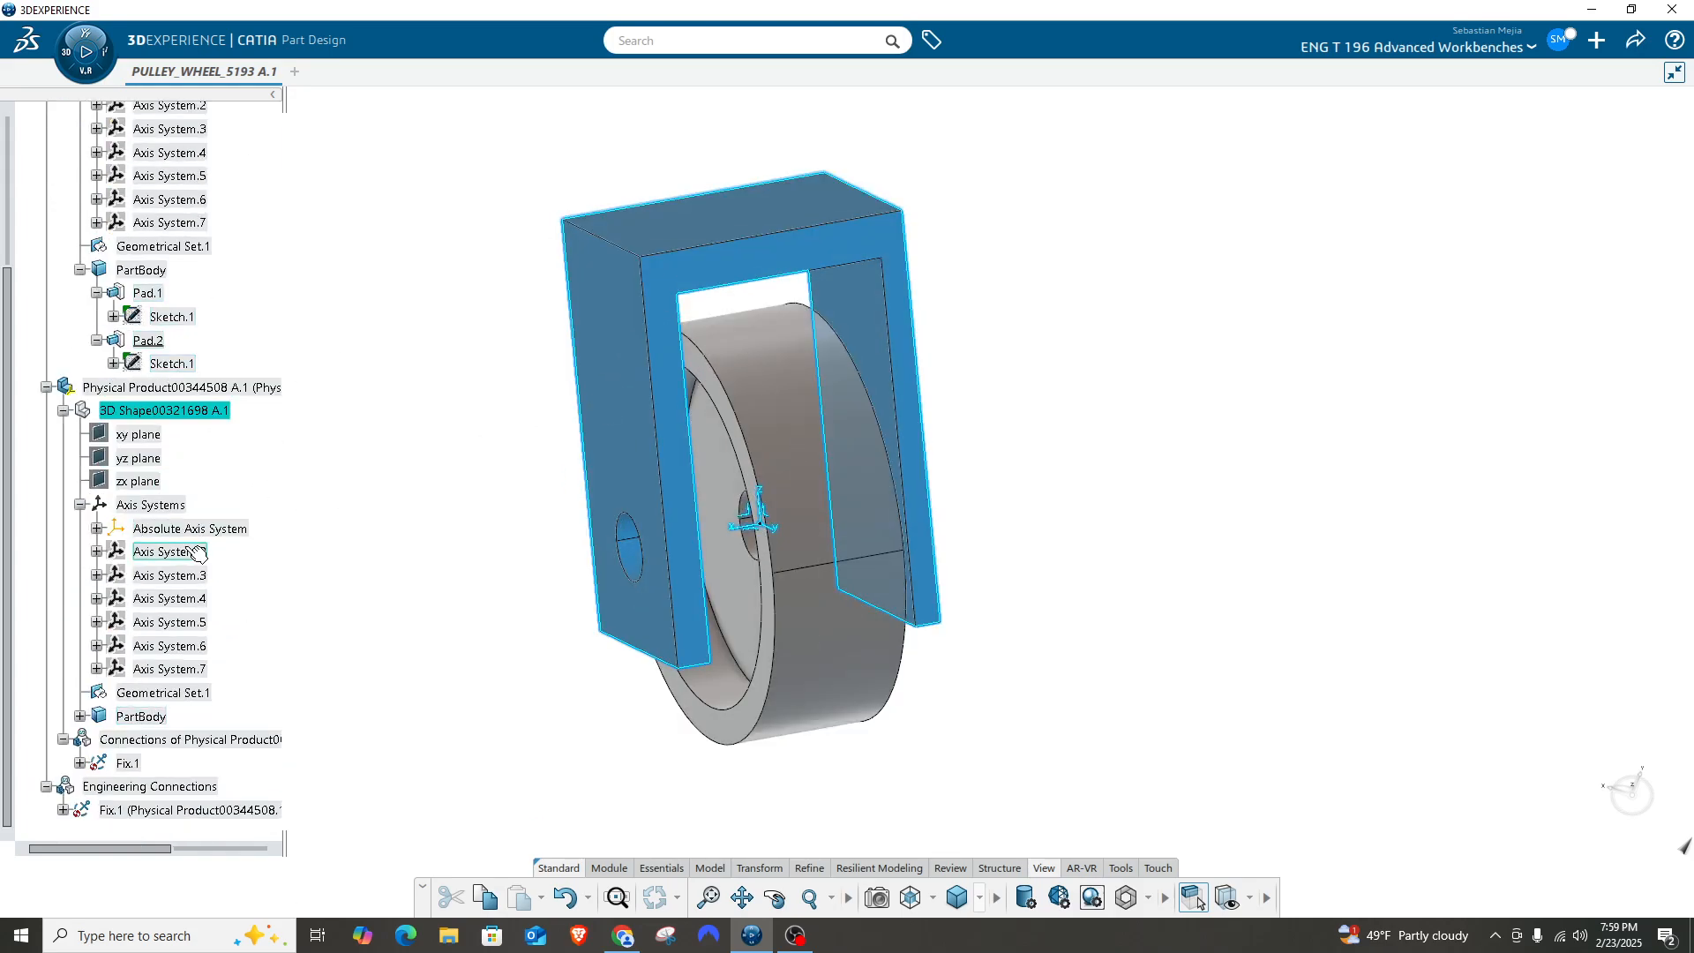
scroll(185, 552, "up", 4)
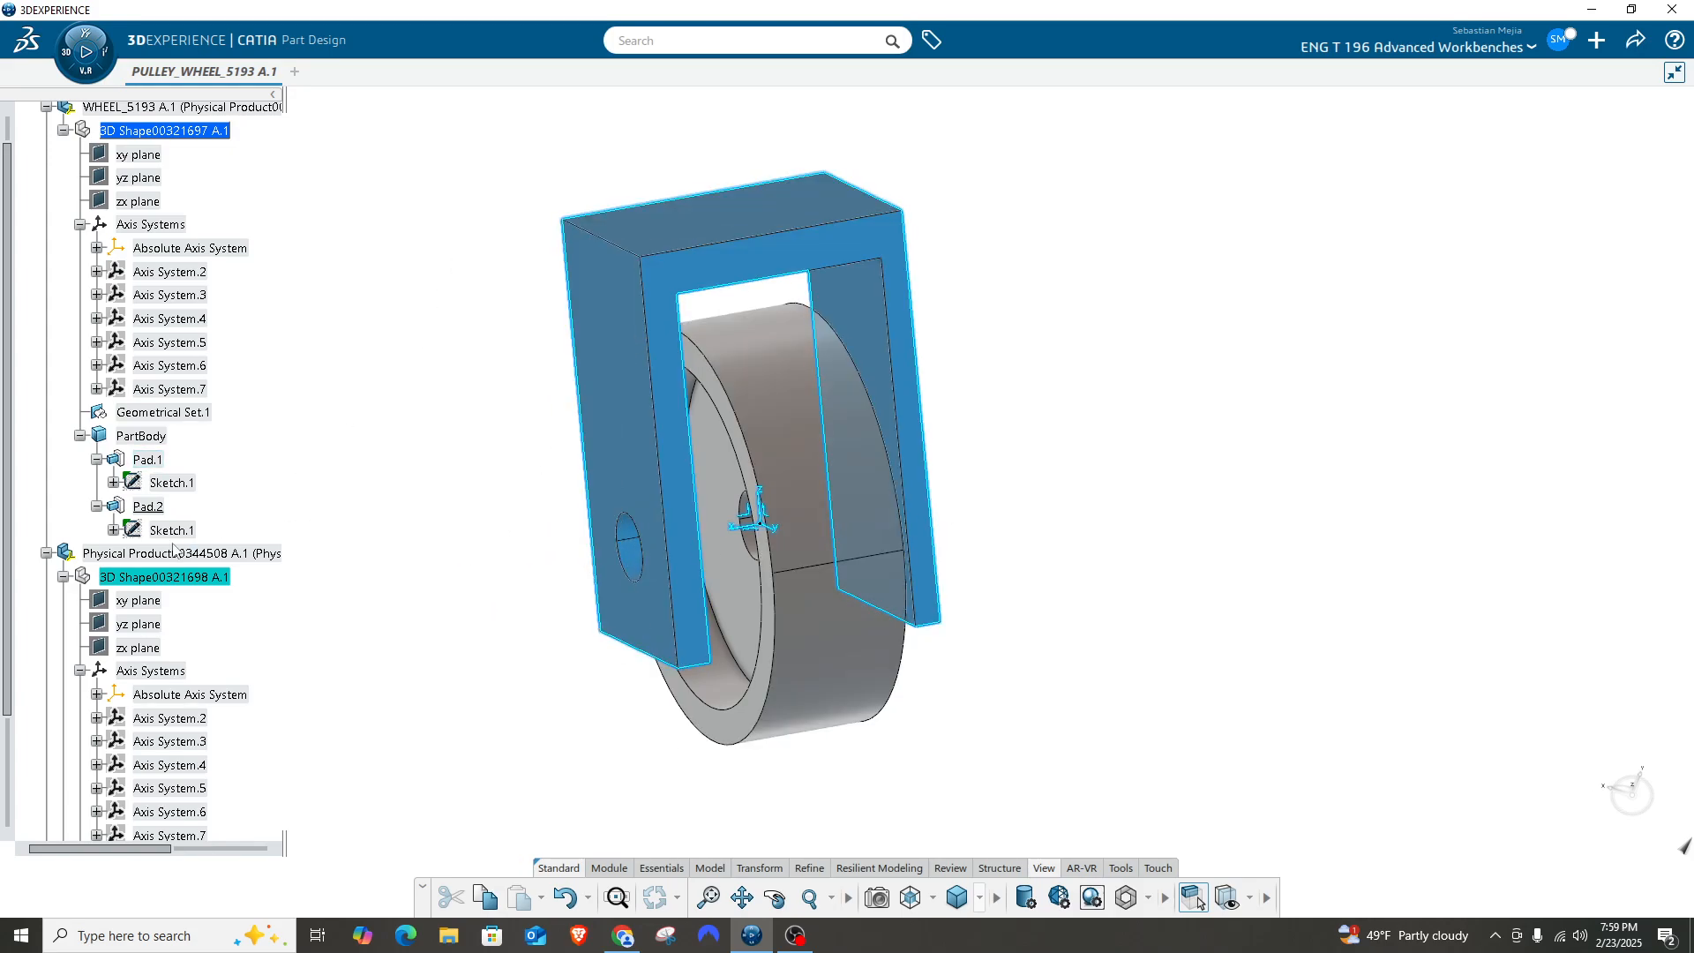
scroll(157, 463, "up", 2)
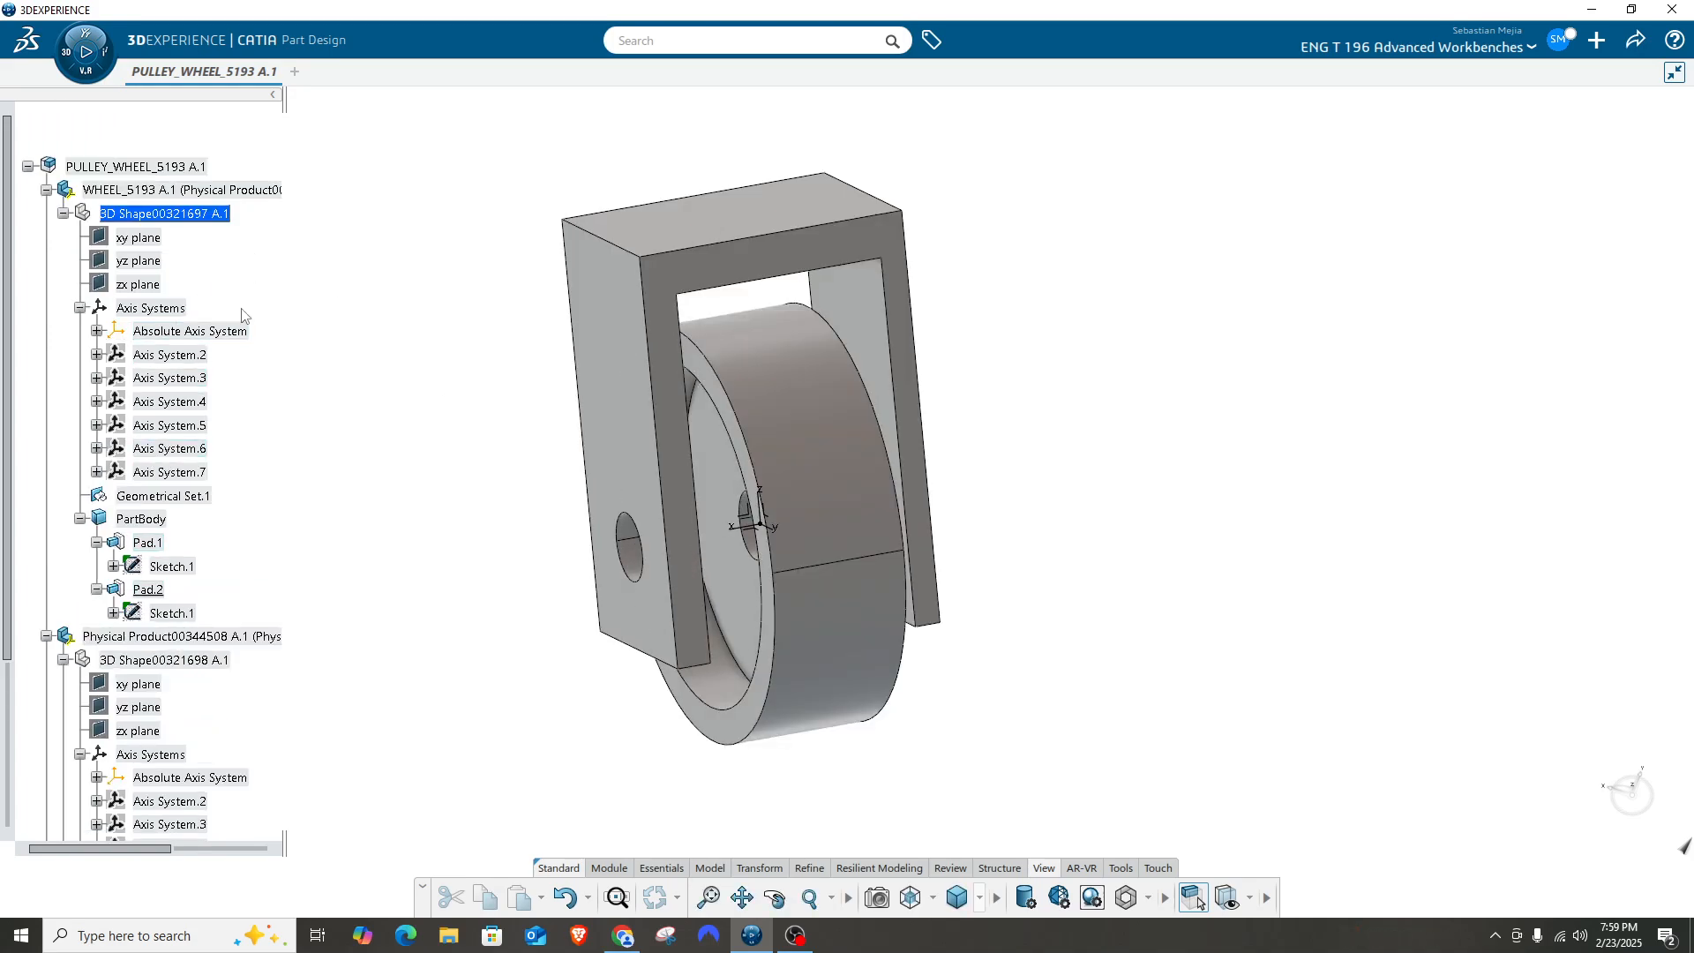
Activate the WHEEL_5193 product and switch to the Equipment Design app.
double_click(146, 185)
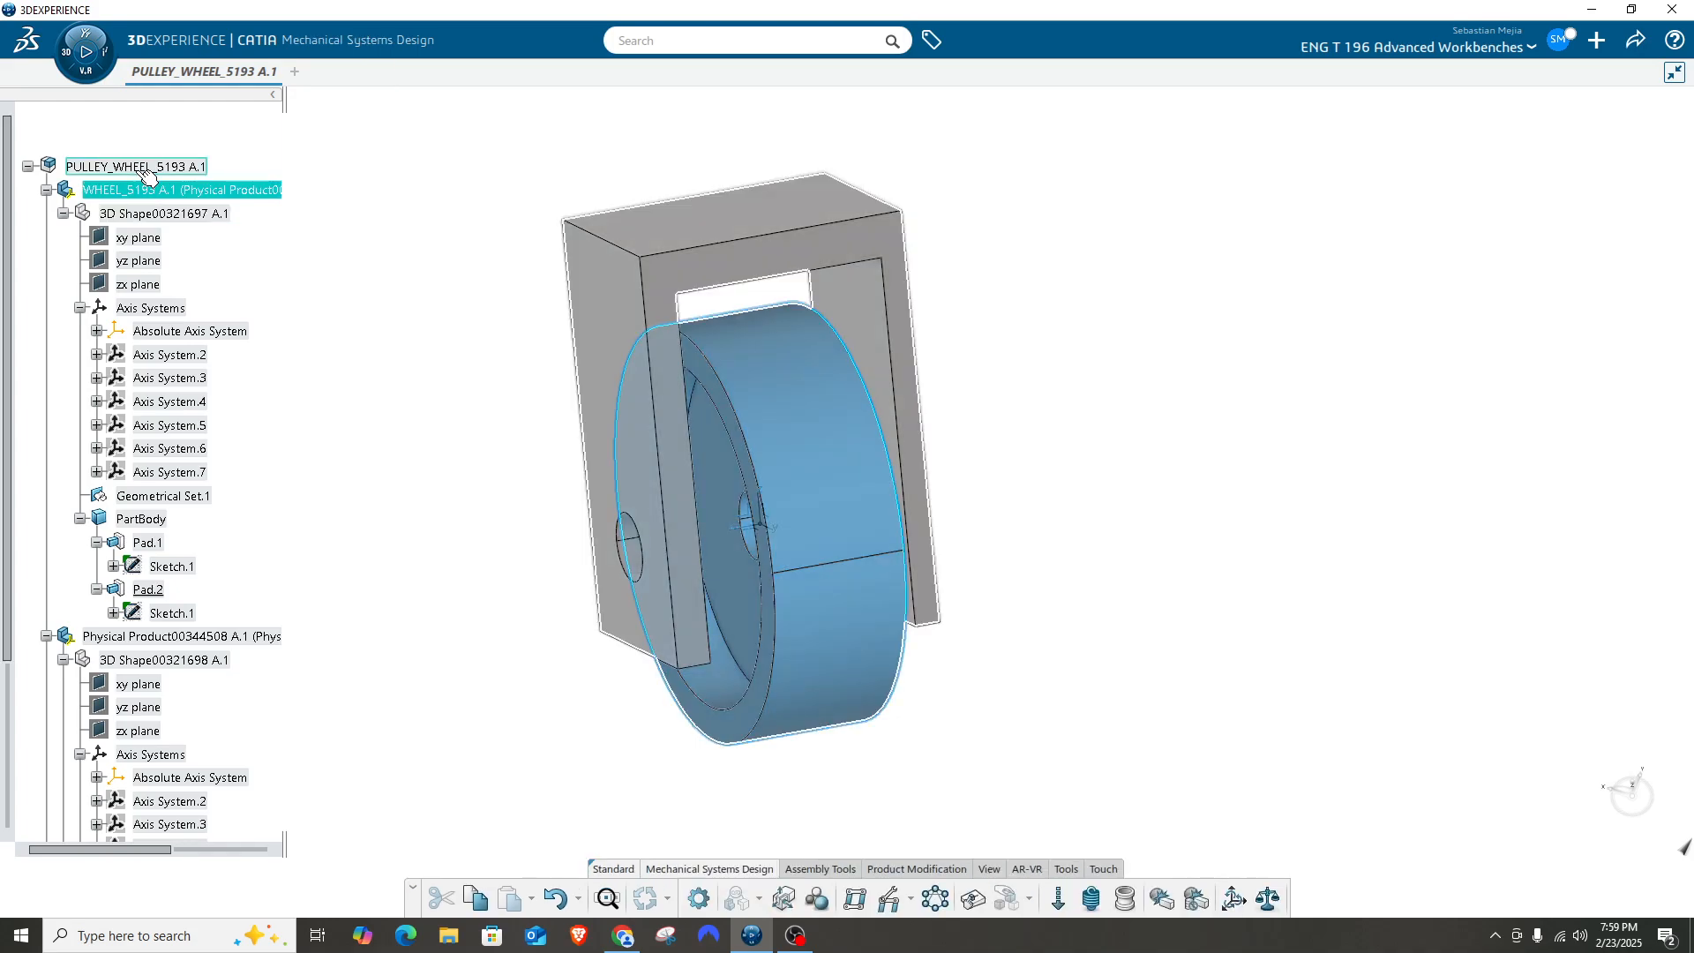
left_click(416, 306)
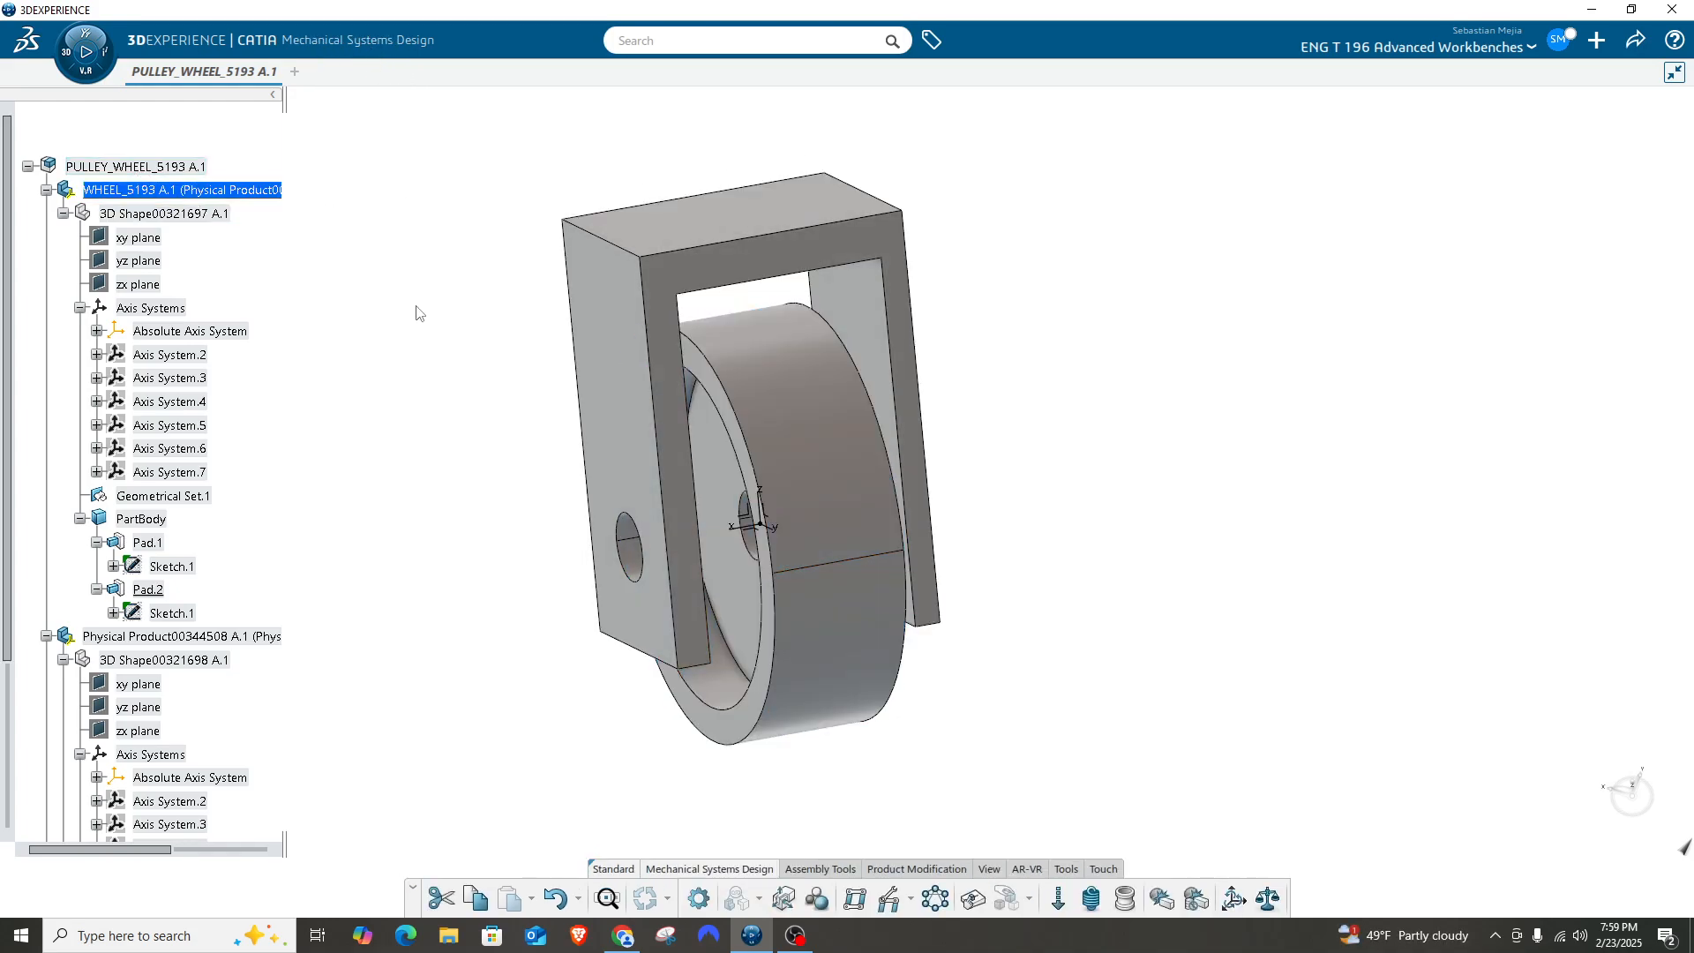
left_click(93, 51)
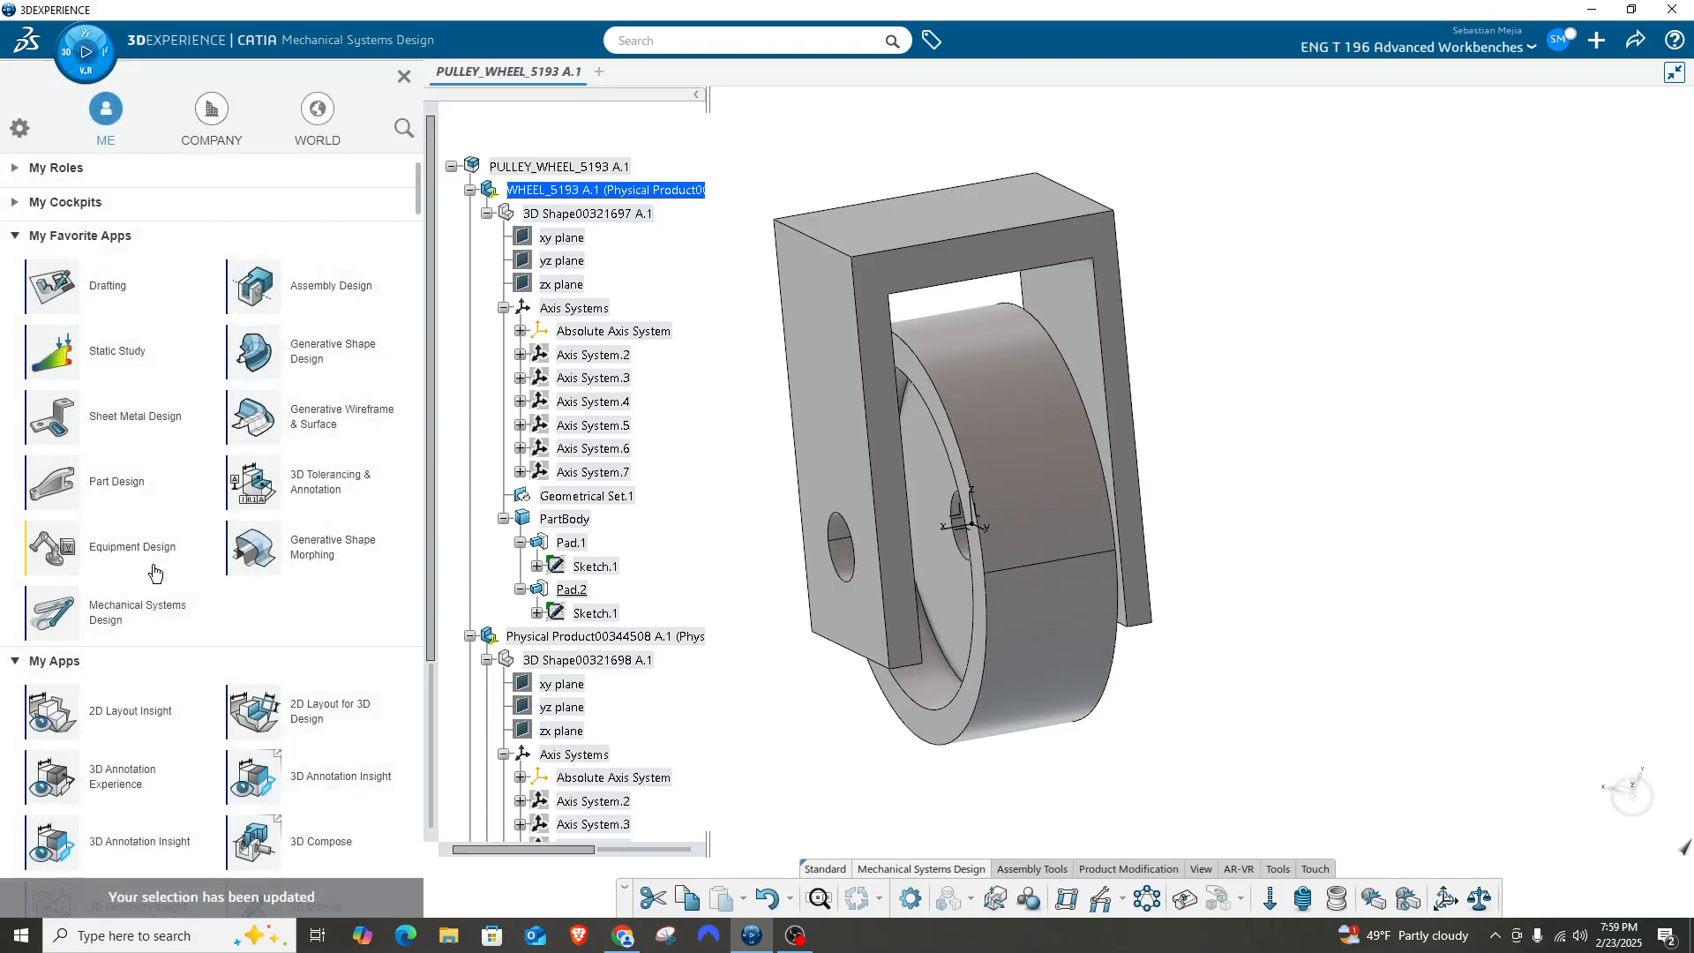
left_click(52, 561)
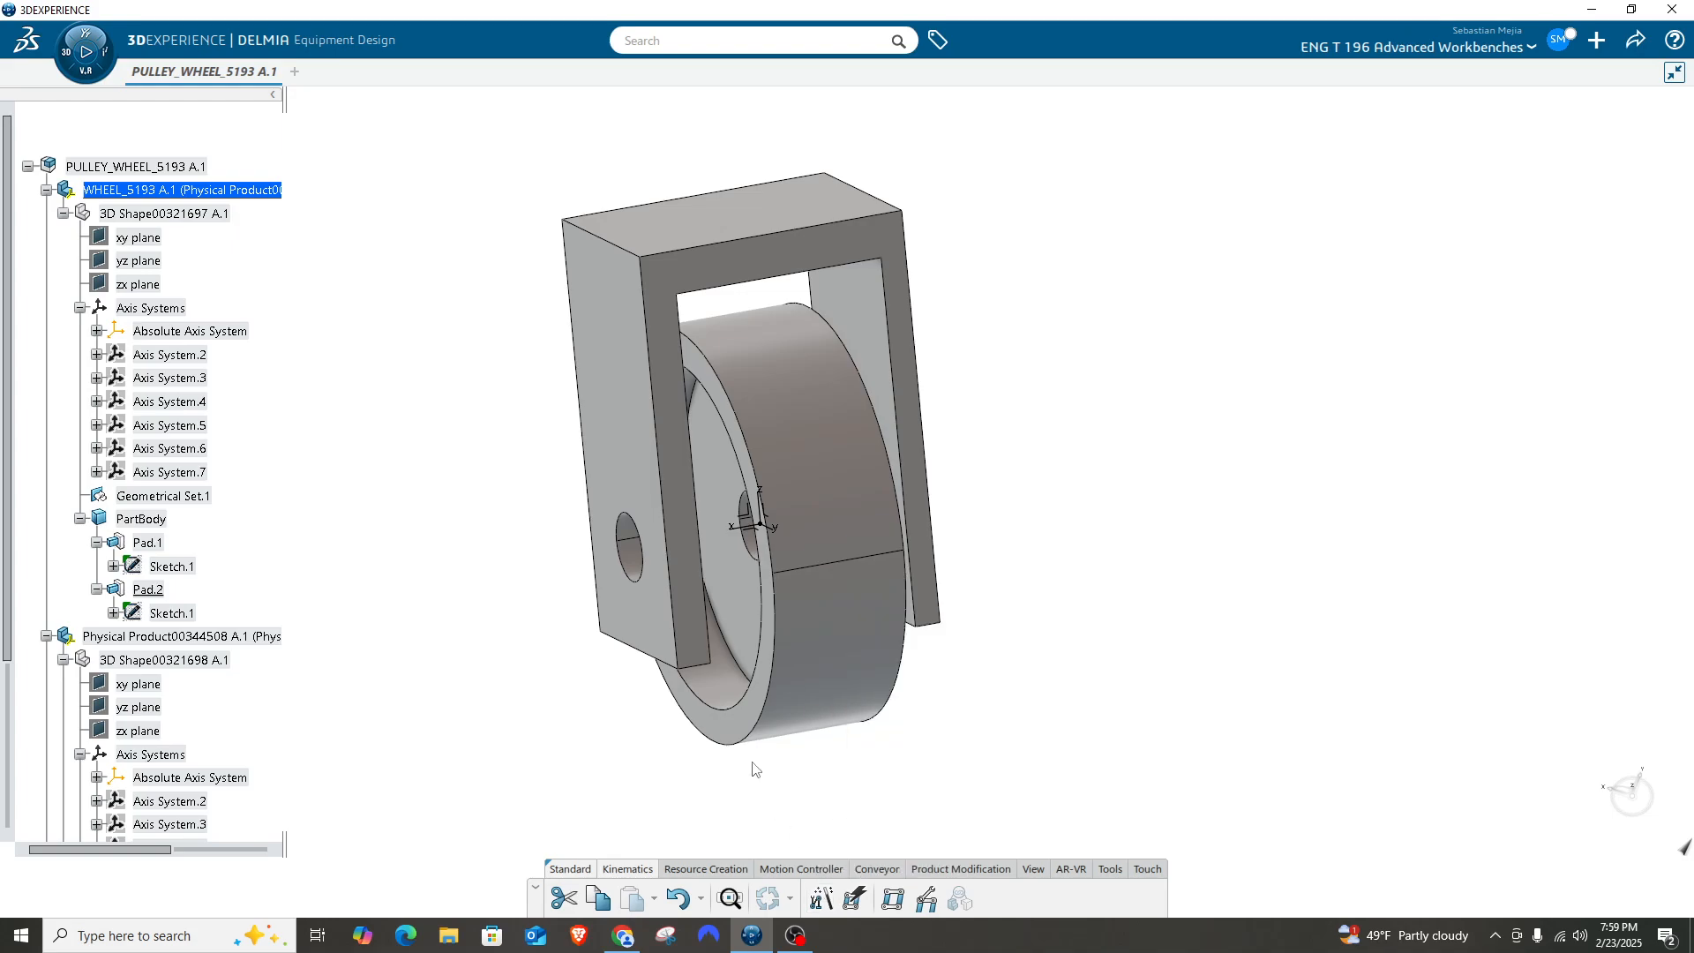
Inspect the Fix.1 engineering connection and its constraint to see which component it holds.
left_click(96, 589)
scroll(163, 591, "down", 5)
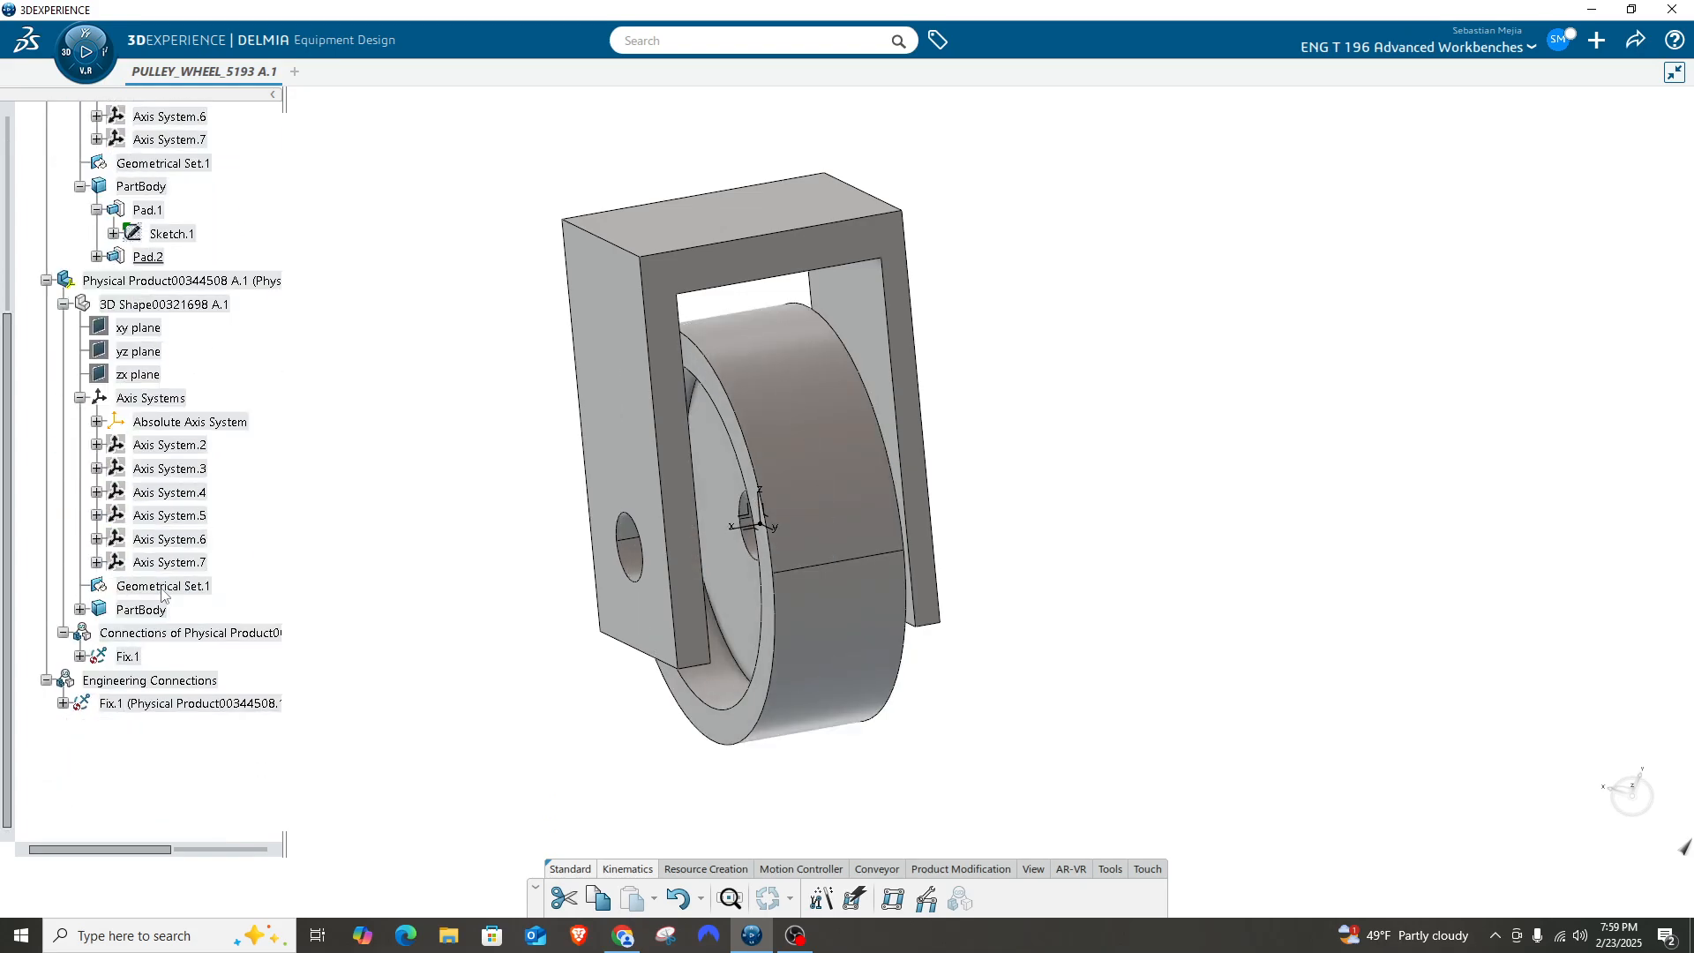
left_click(133, 703)
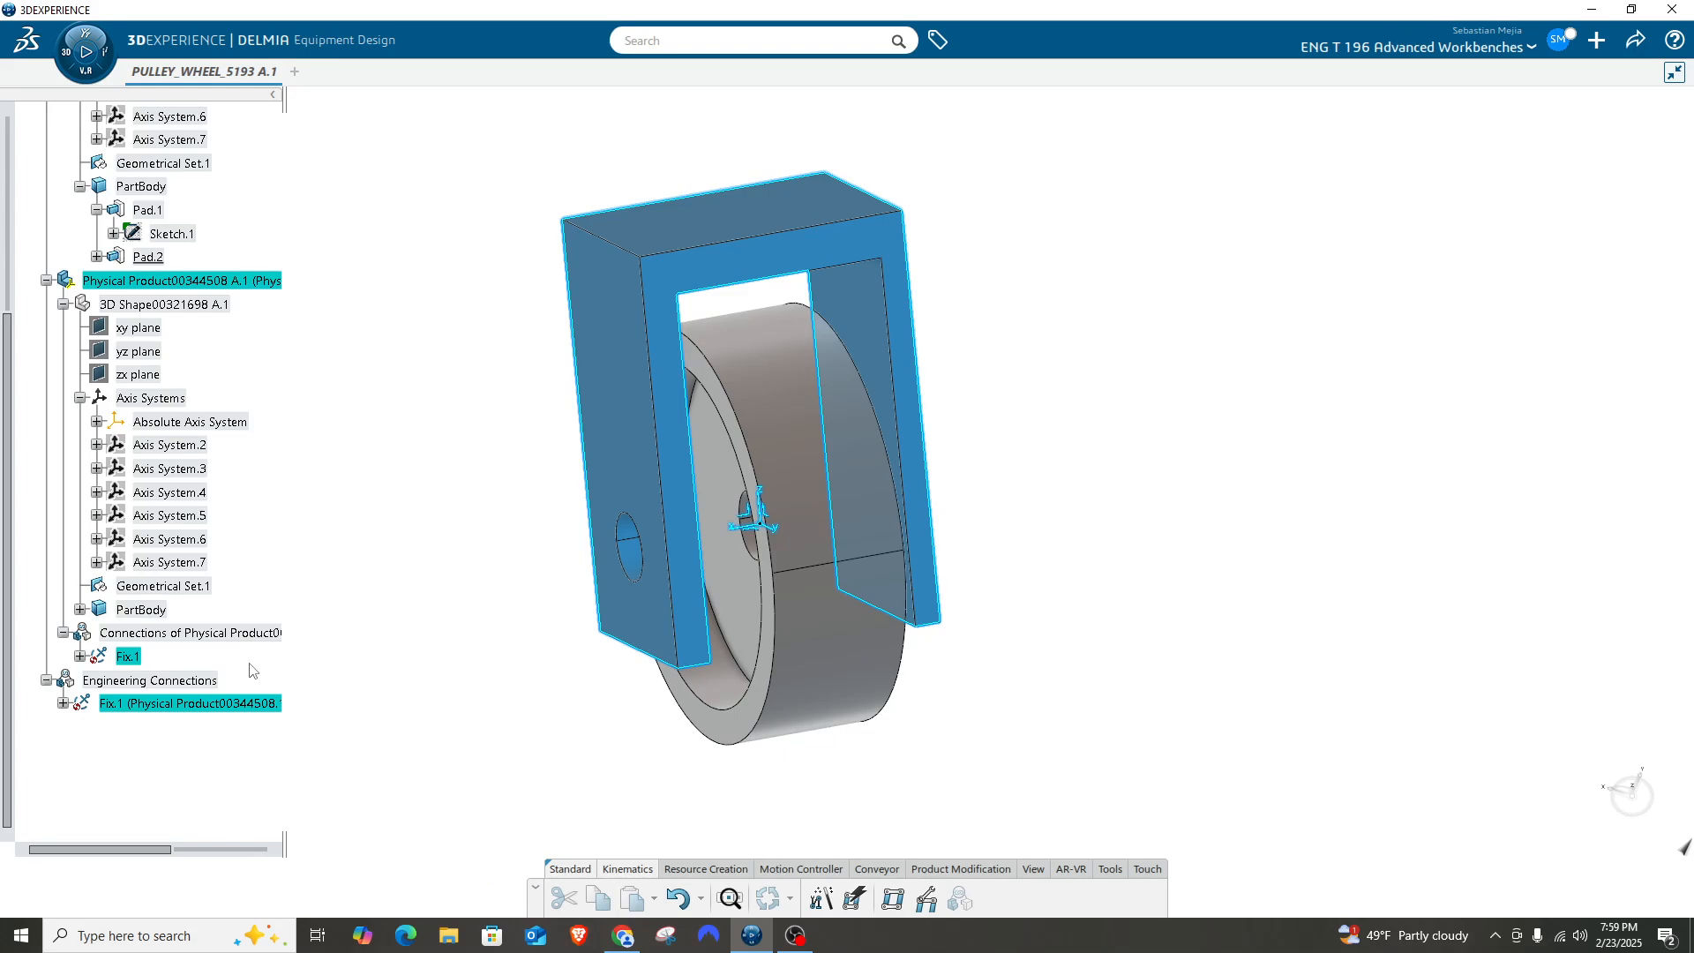
left_click(63, 703)
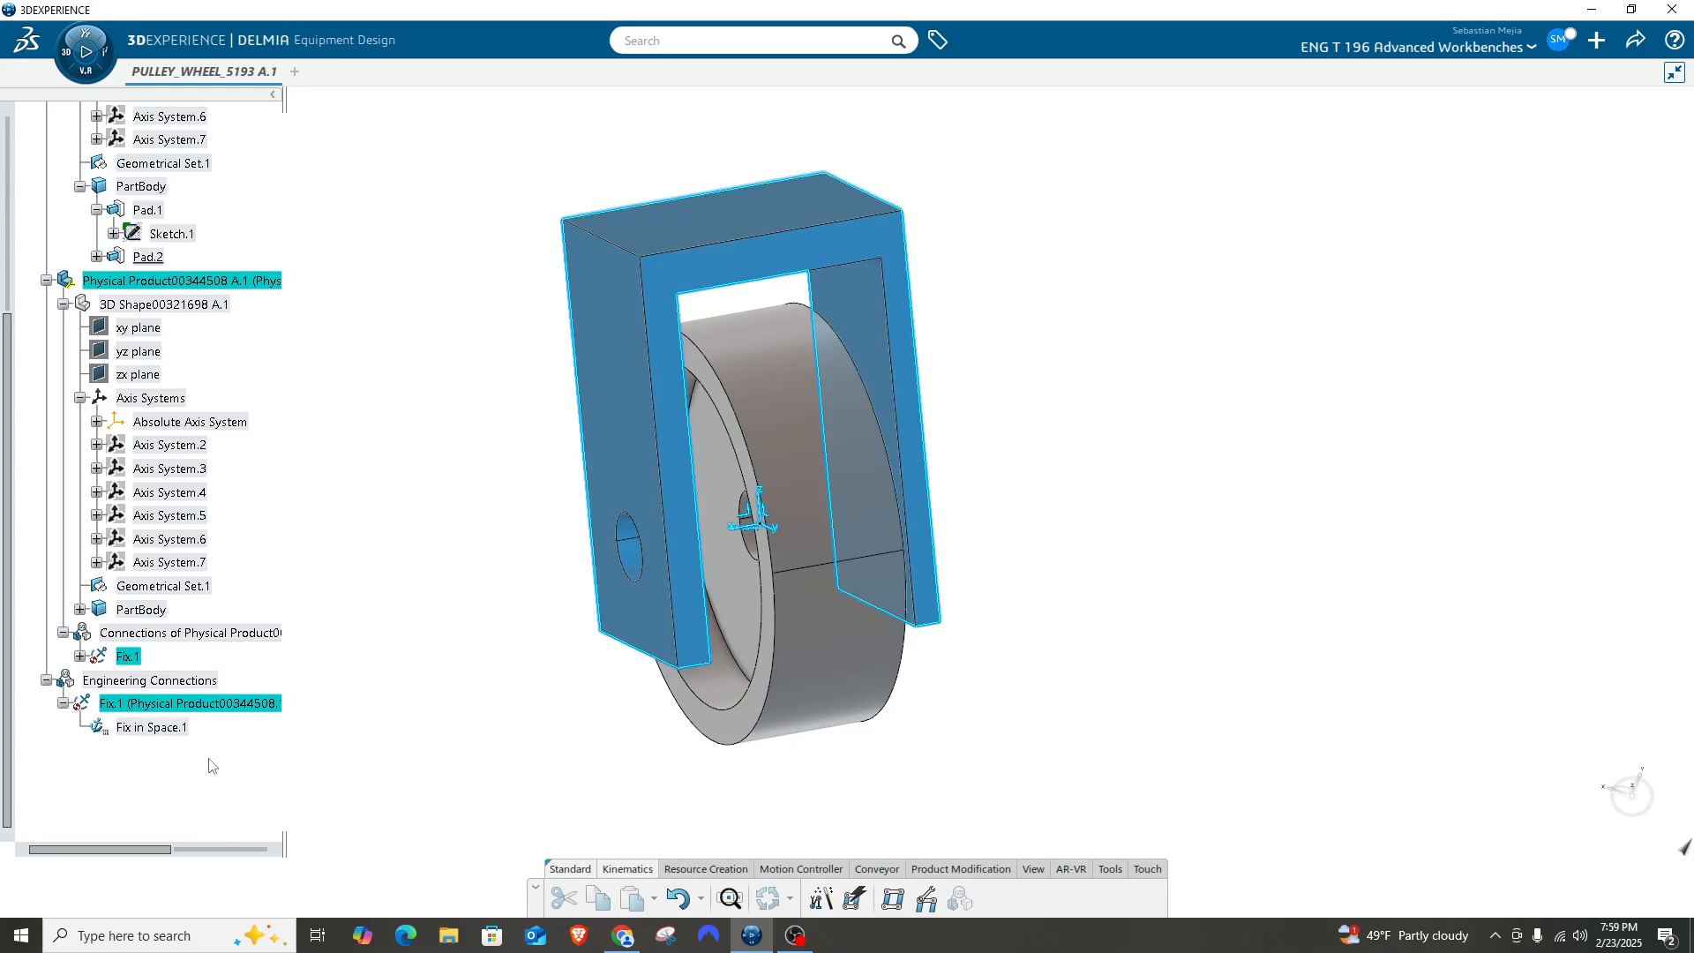
left_click(344, 554)
scroll(269, 575, "up", 3)
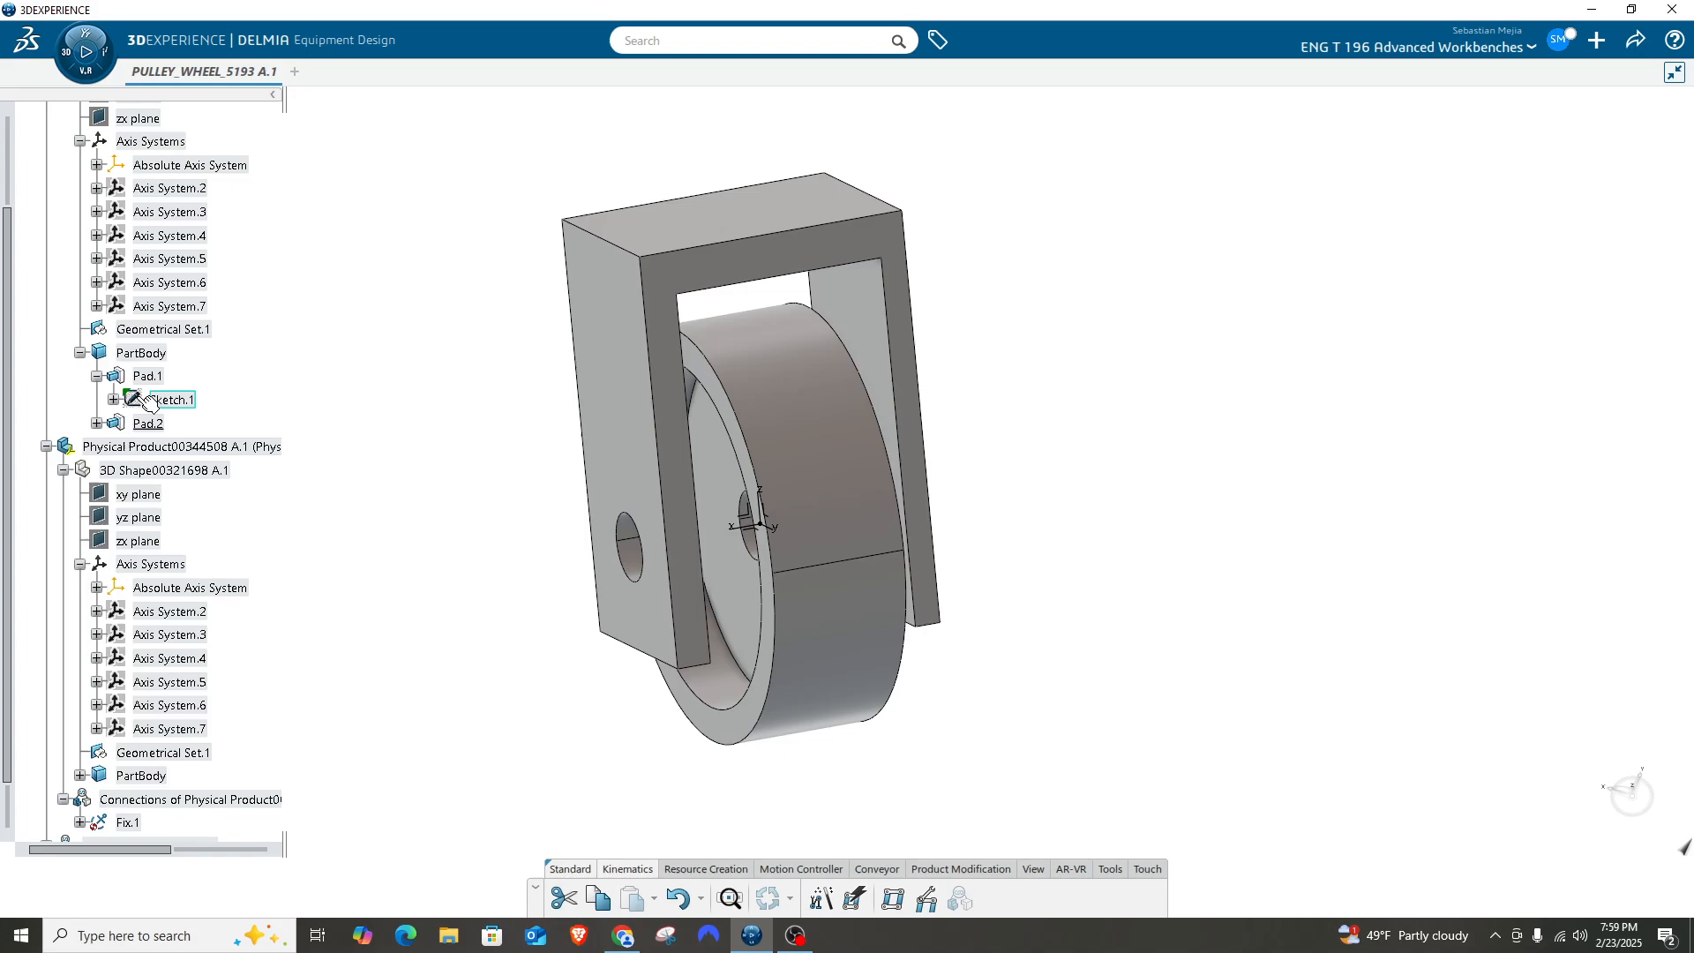
scroll(221, 276, "up", 3)
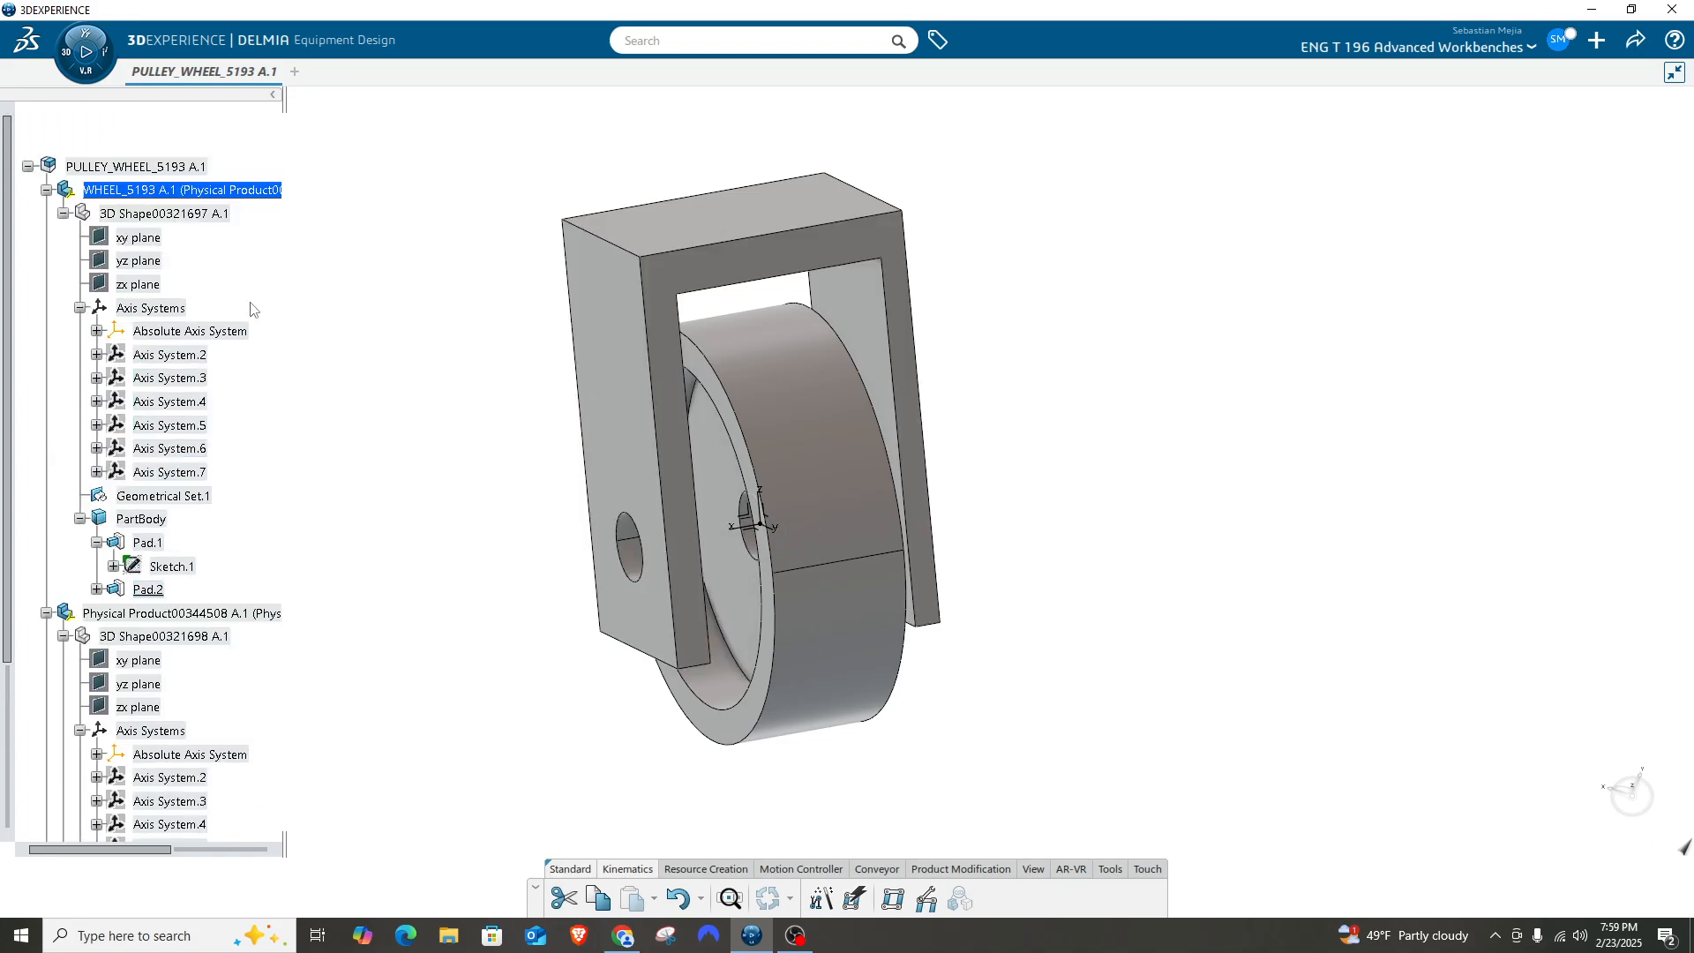
Switch to the Assembly Design app with the WHEEL_5193 product selected.
left_click(118, 165)
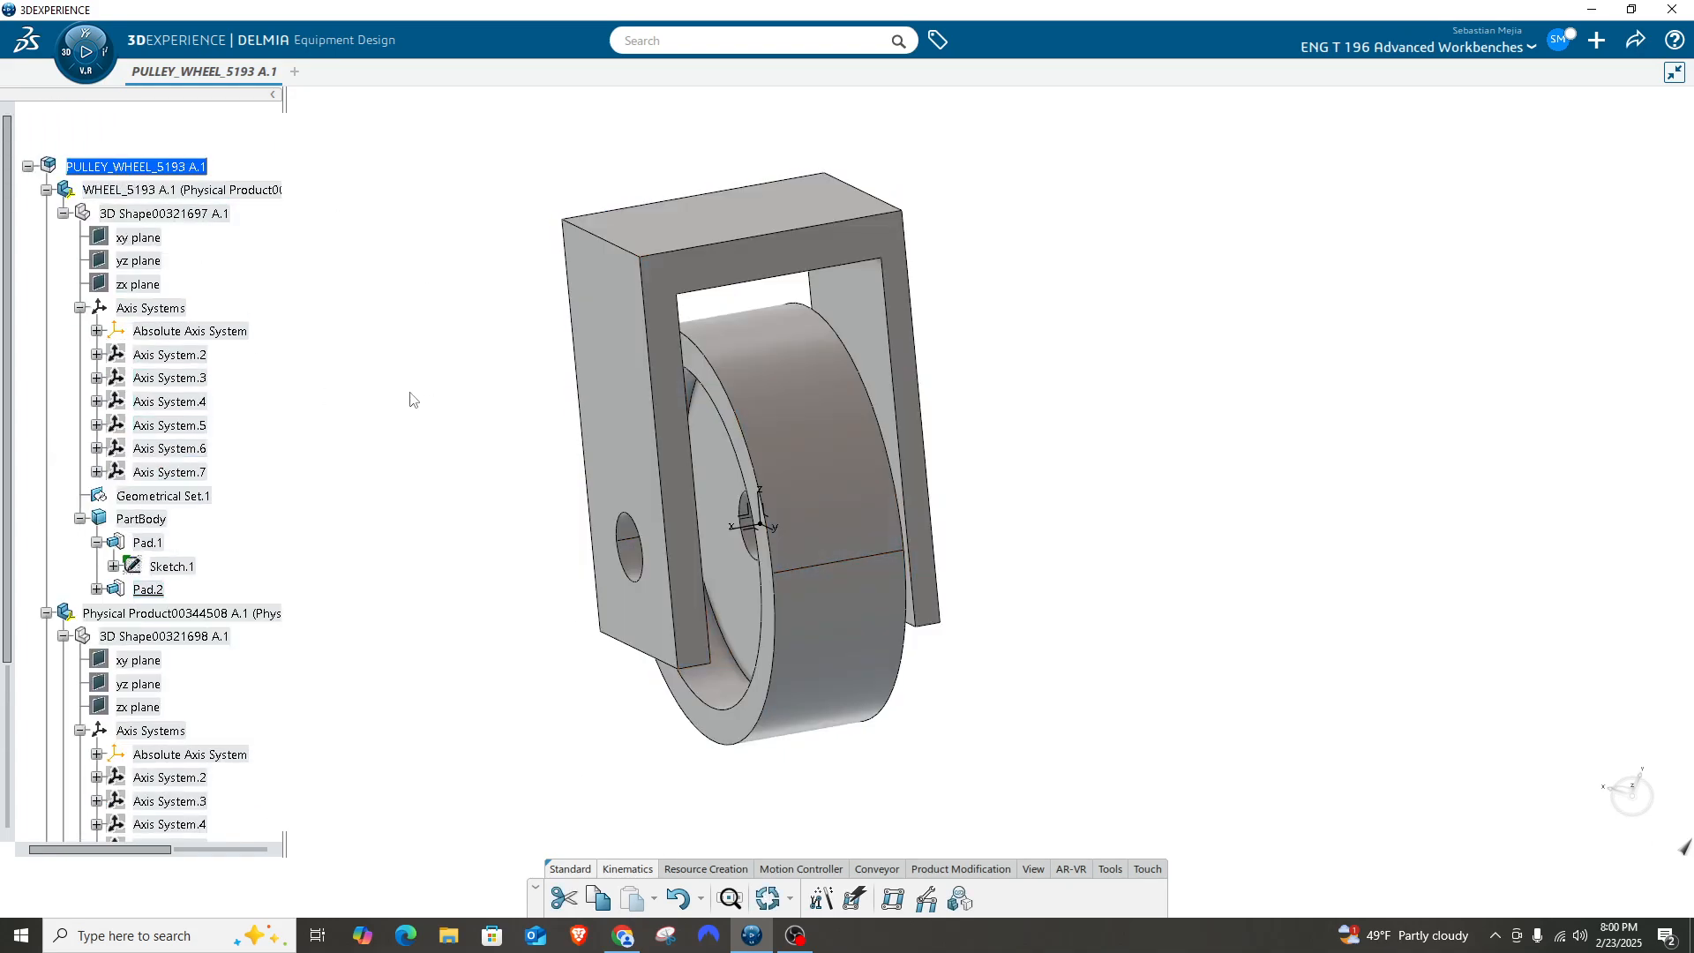
left_click(159, 191)
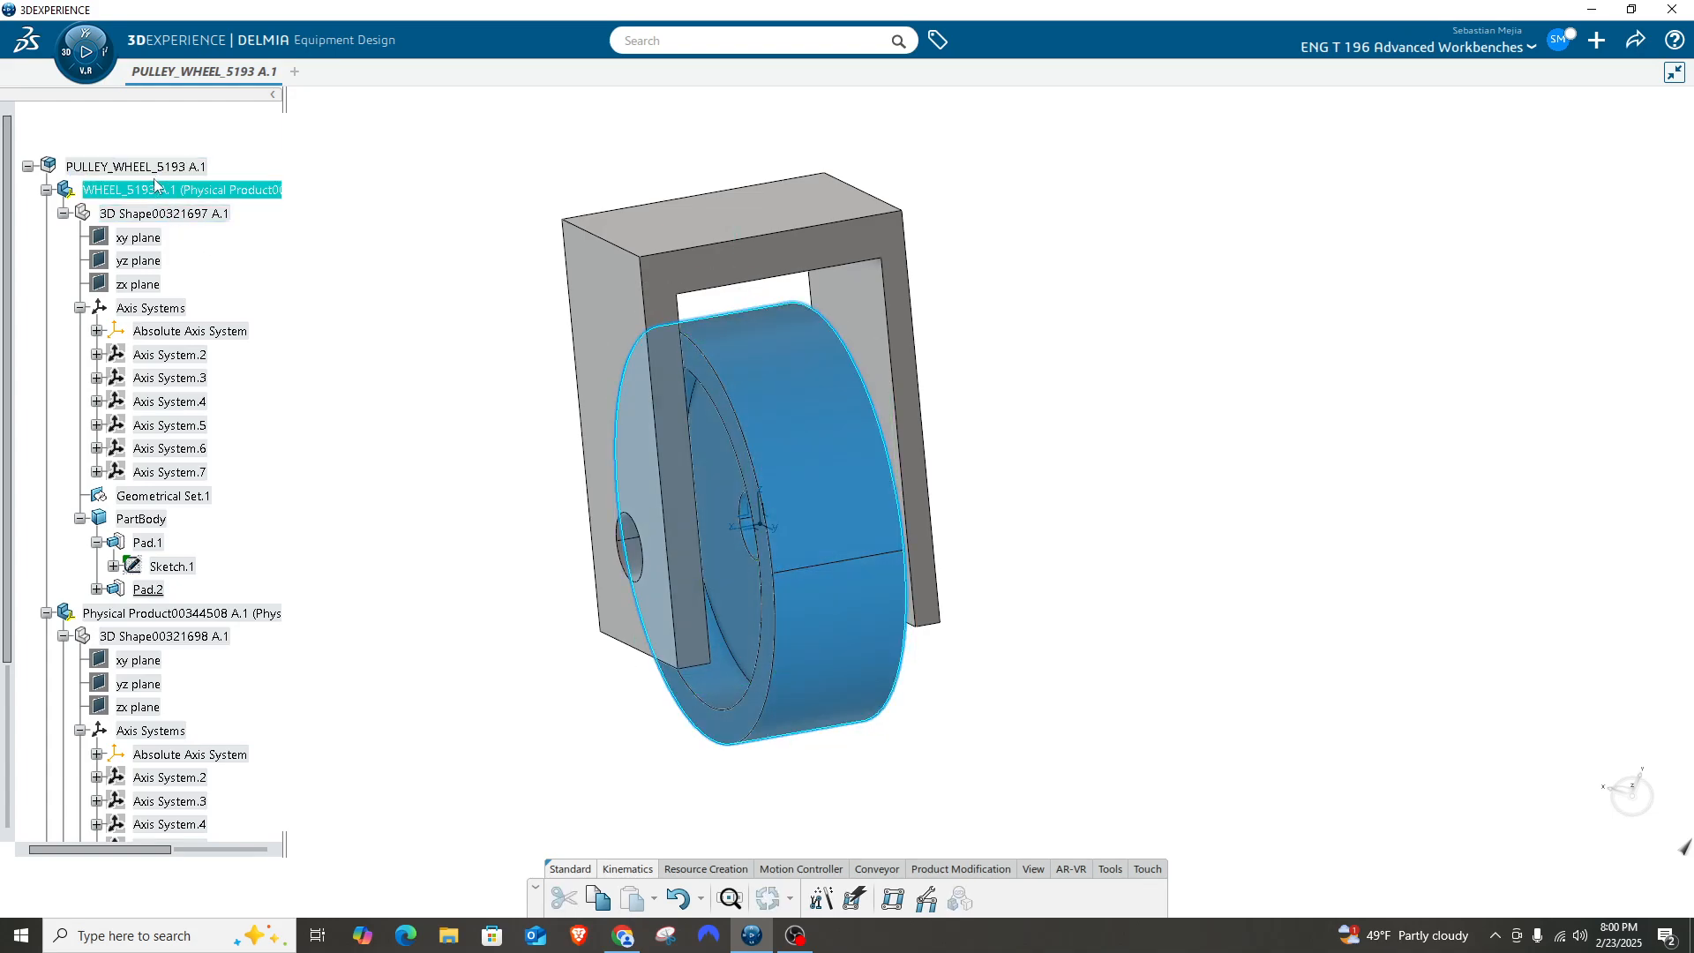
left_click(62, 54)
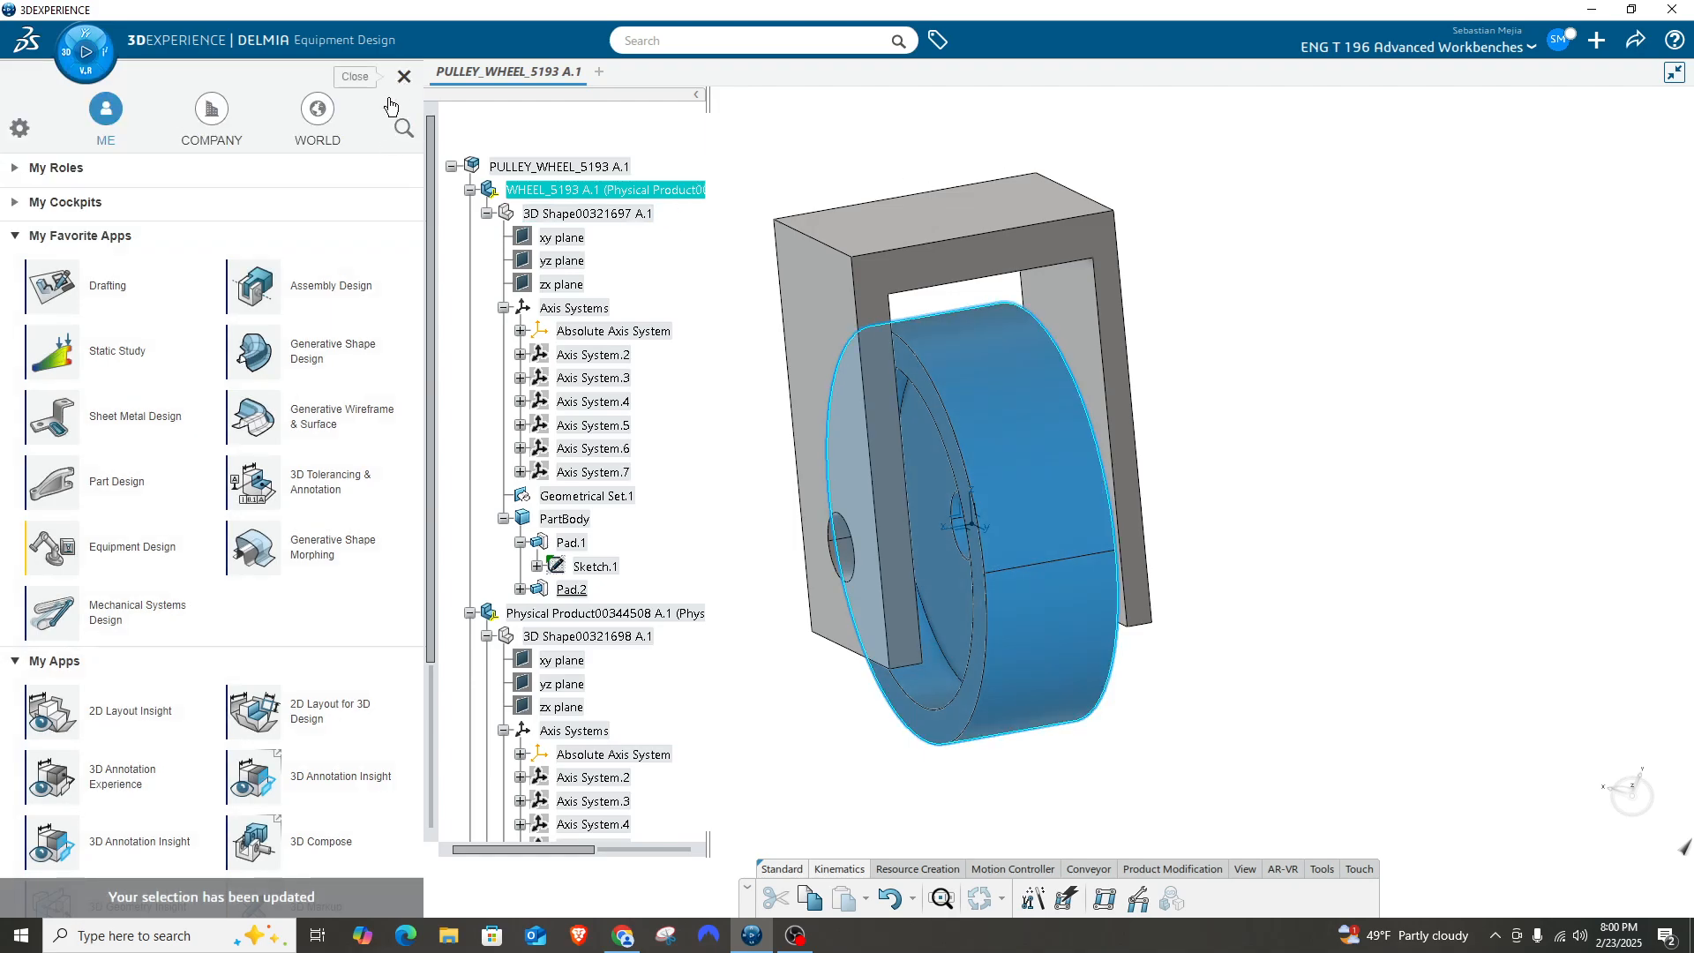
left_click(259, 284)
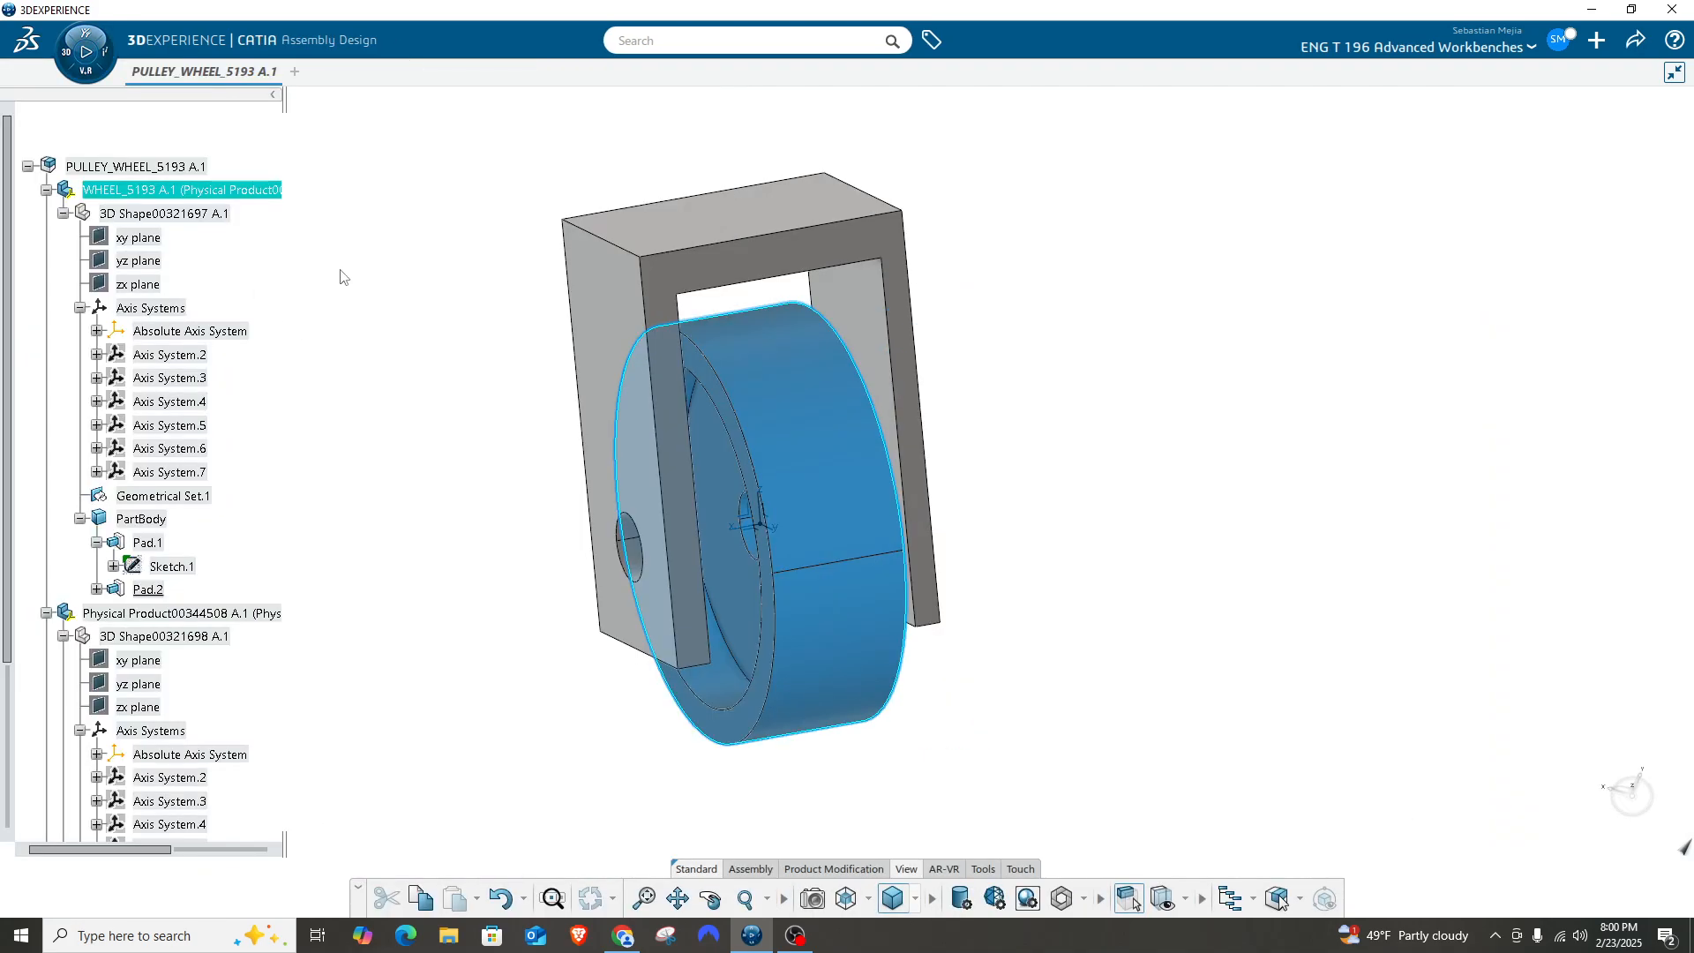
Try to snap the wheel's centre hole concentrically to the hole in the bracket's side.
left_click(635, 543)
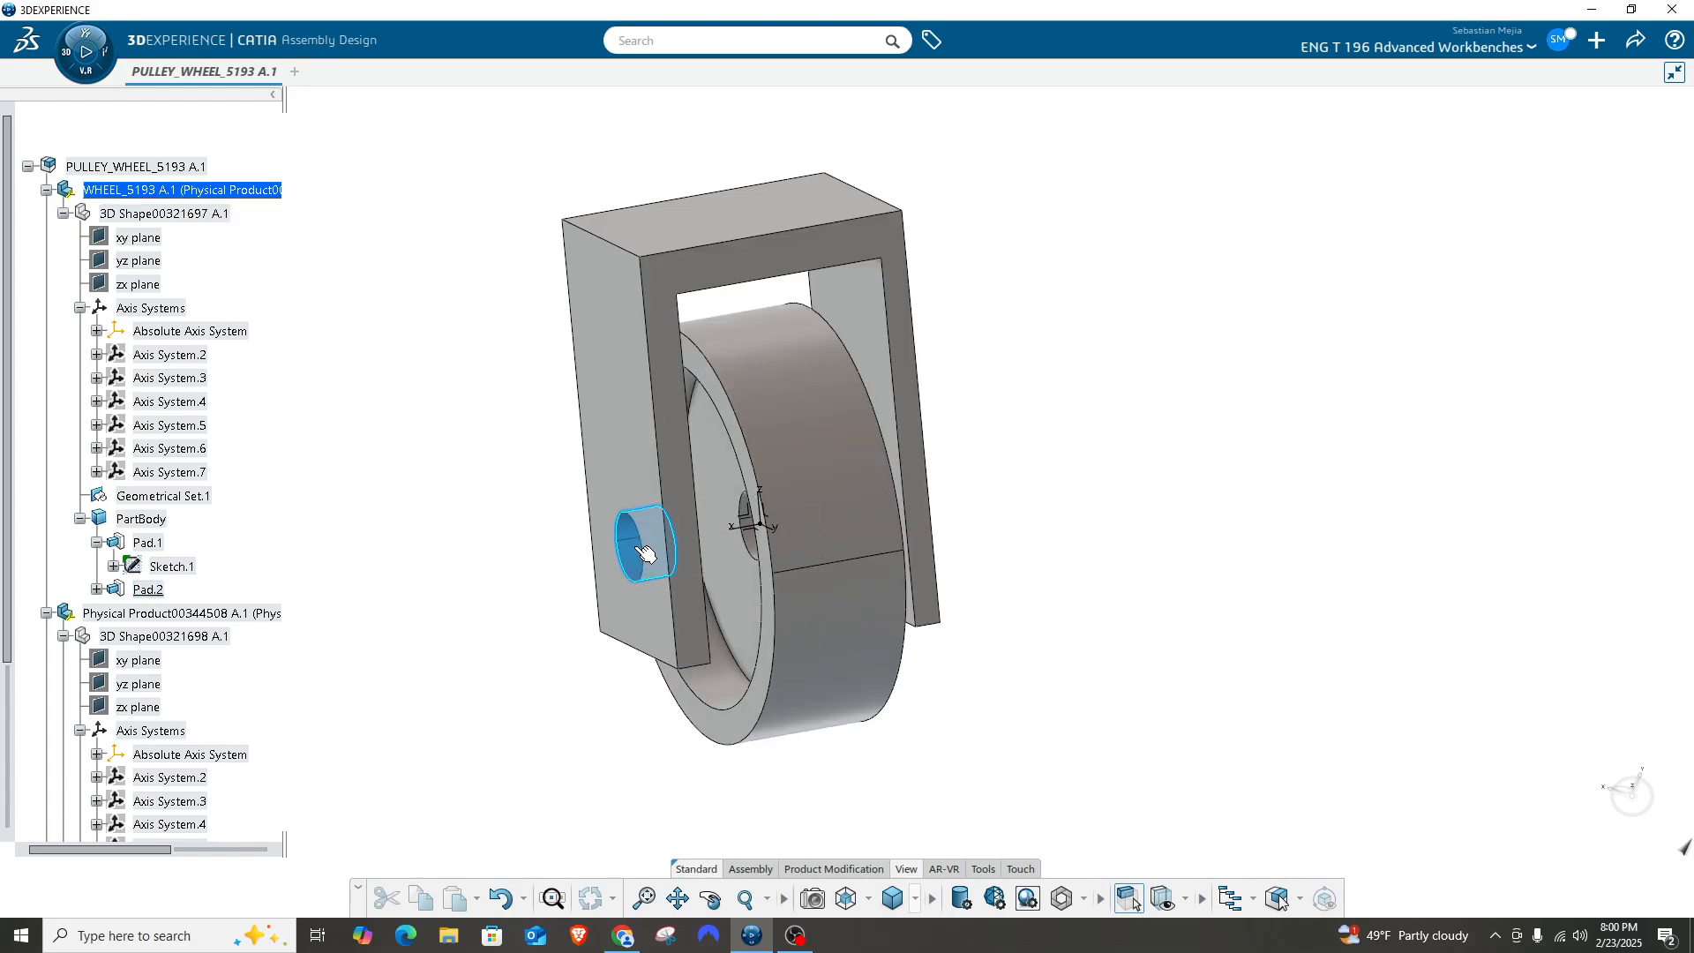
left_click(994, 486)
middle_click_drag(993, 486, 1106, 374)
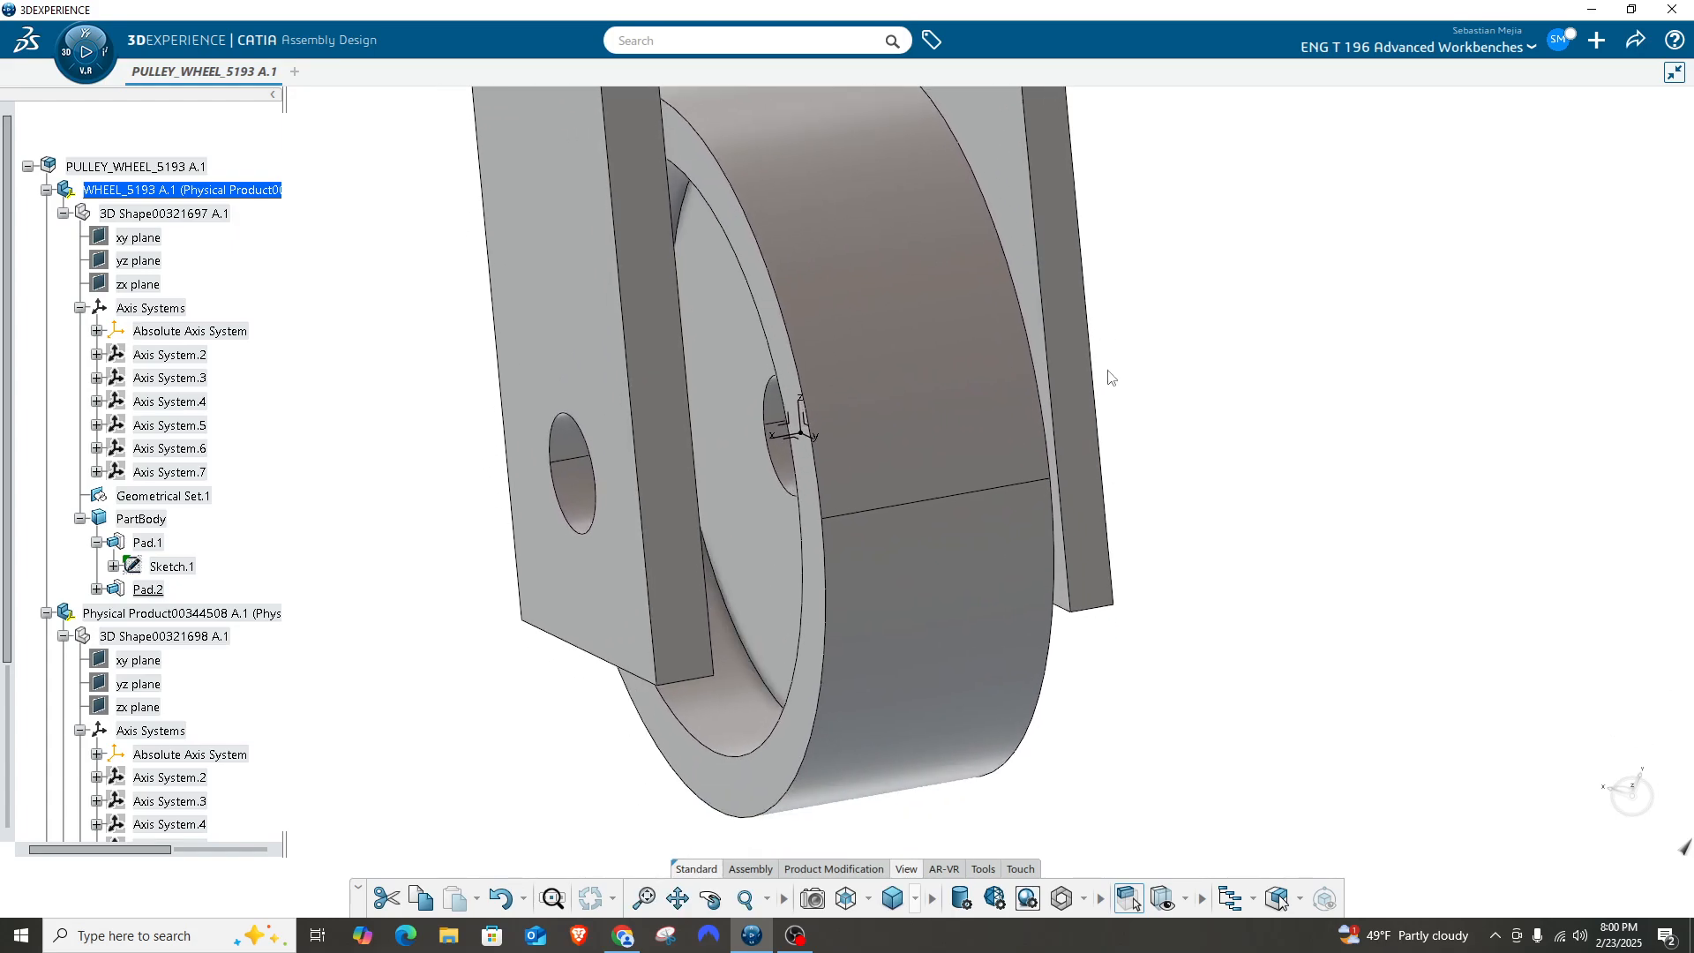
left_click(776, 408)
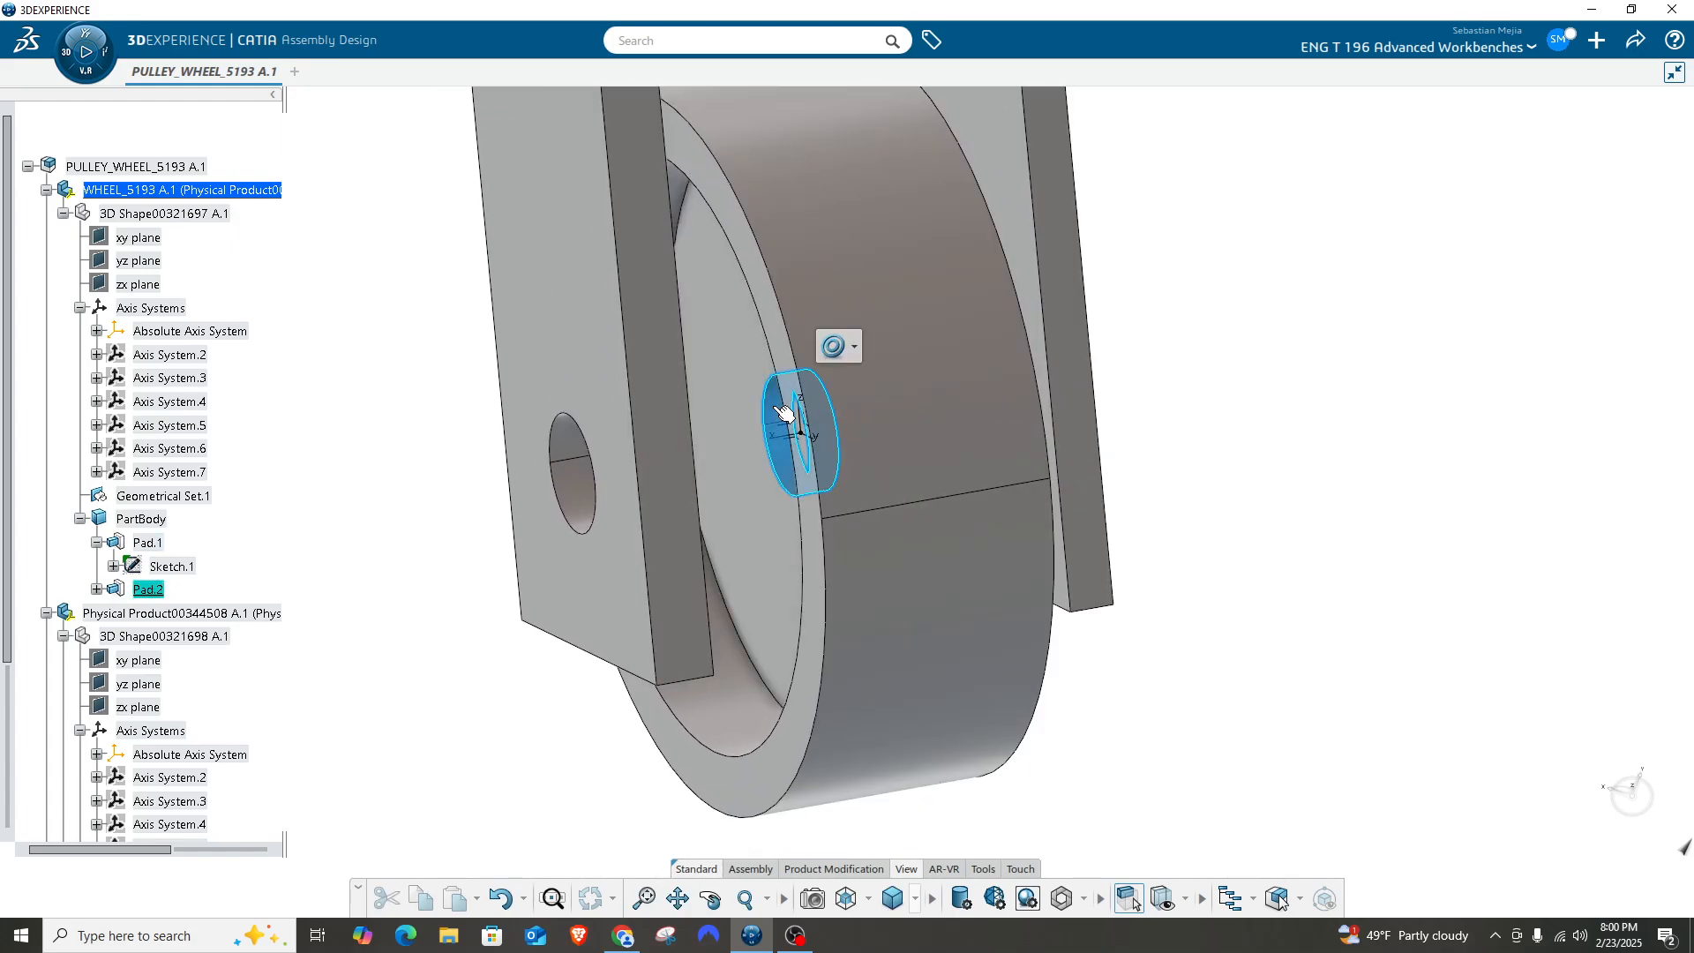
left_click(845, 348)
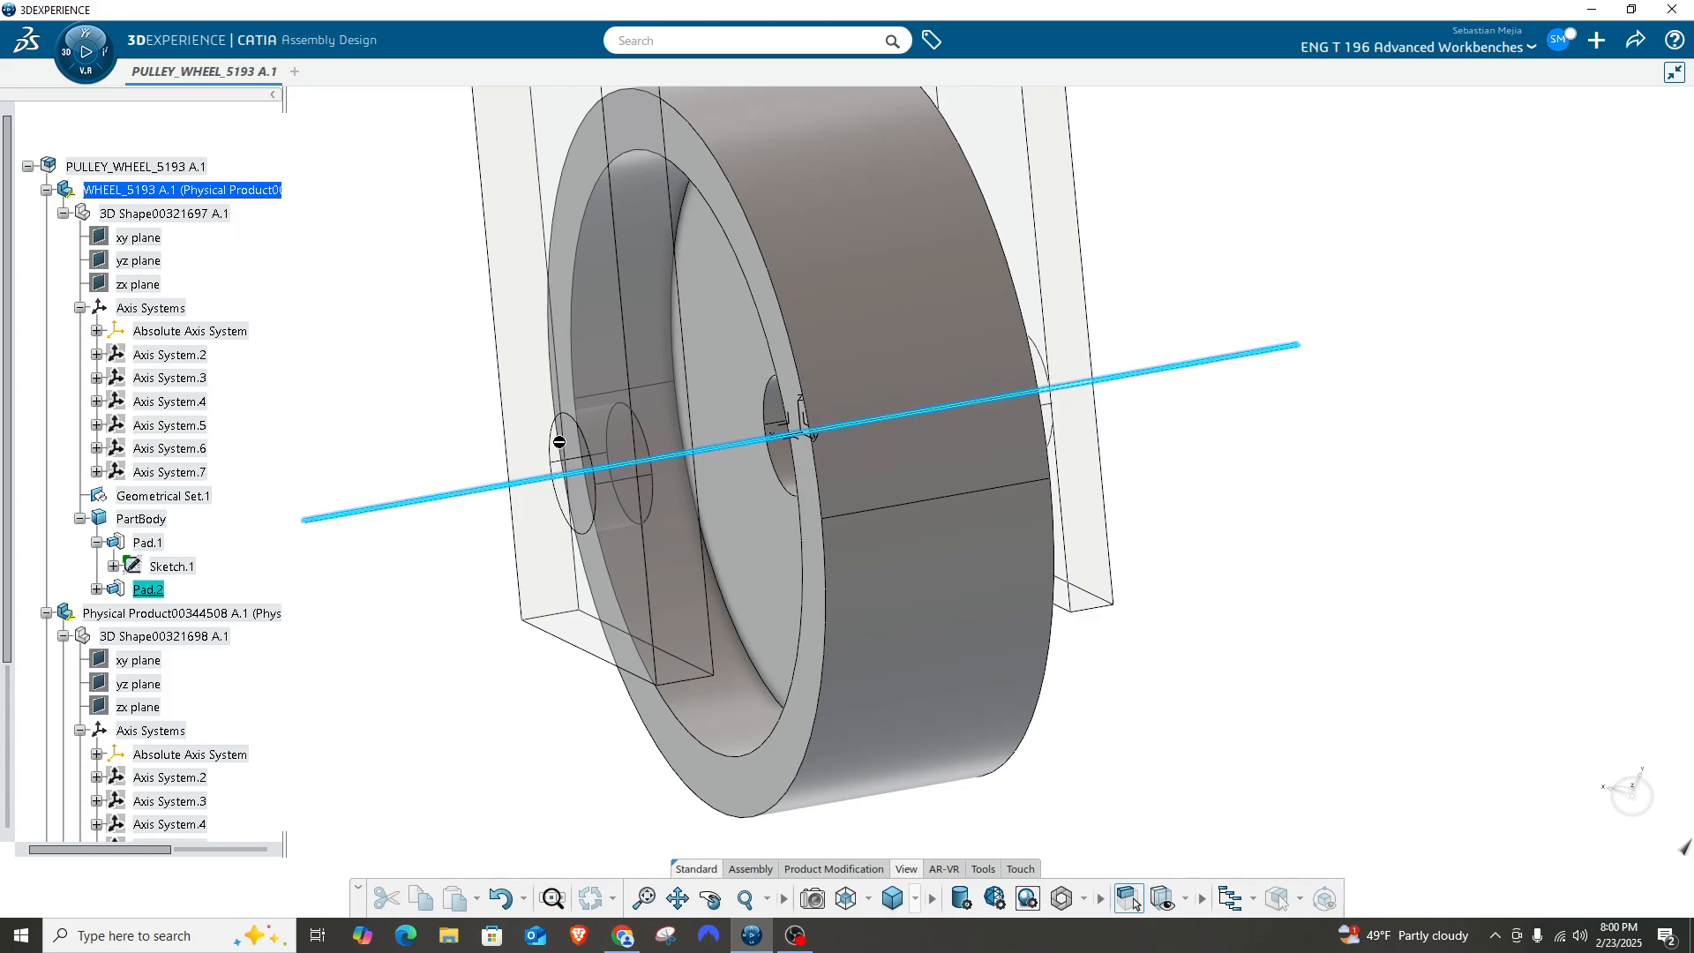
scroll(573, 463, "up", 4)
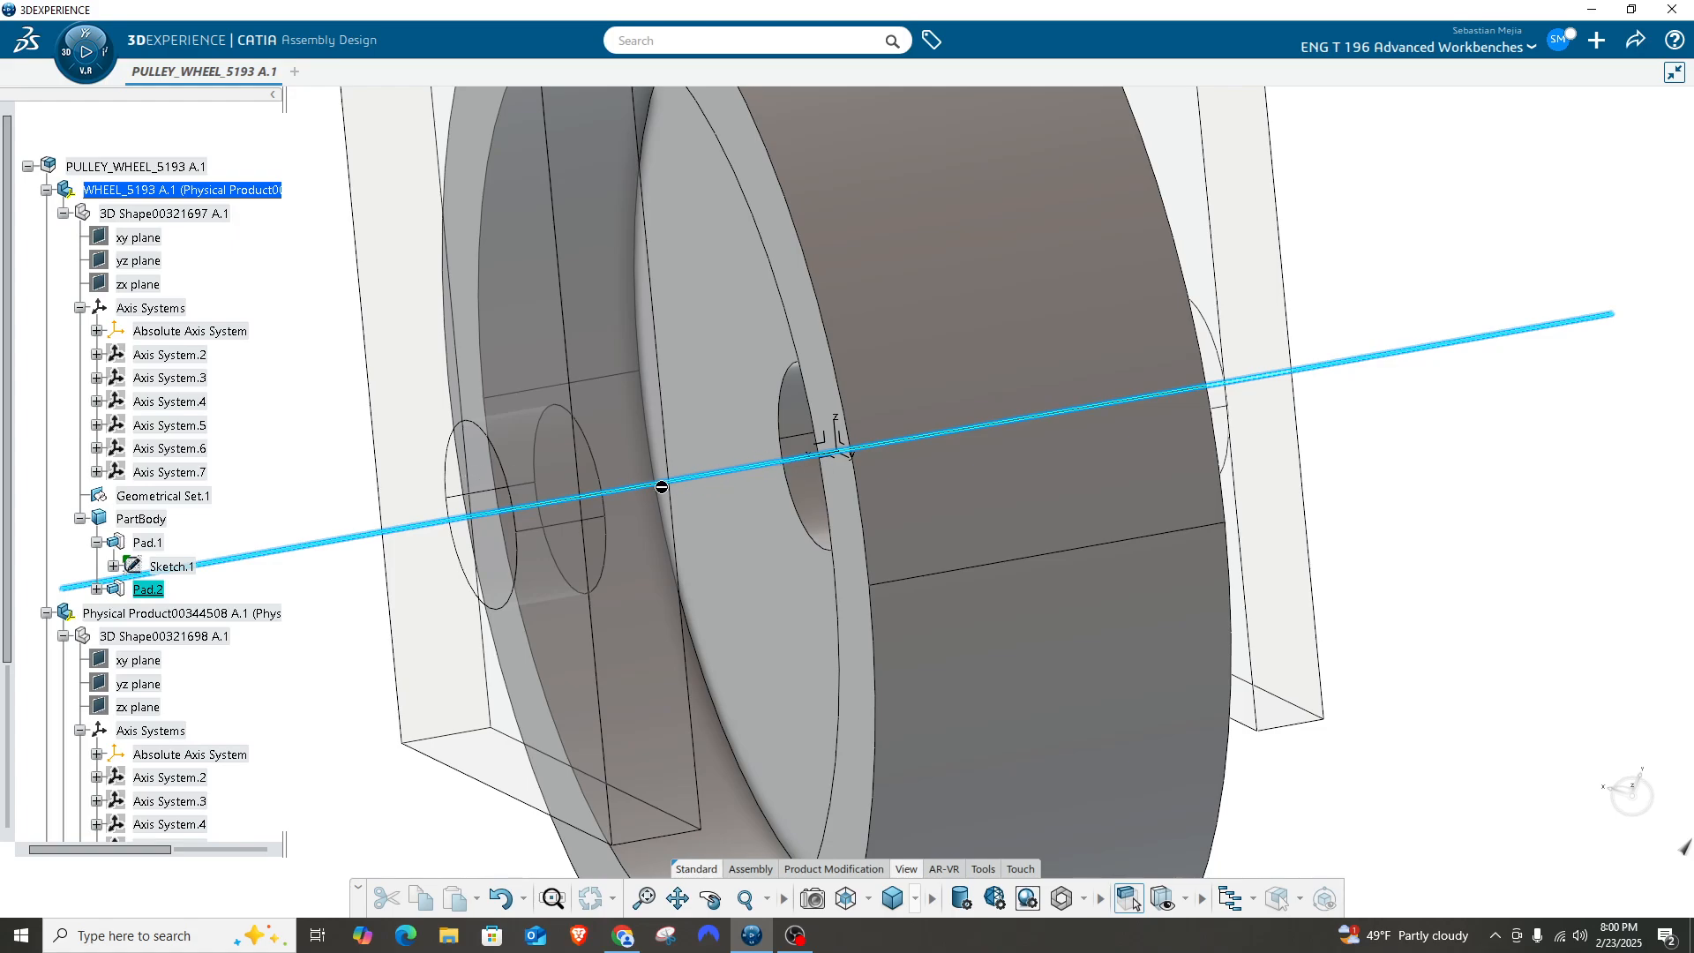
scroll(661, 487, "down", 4)
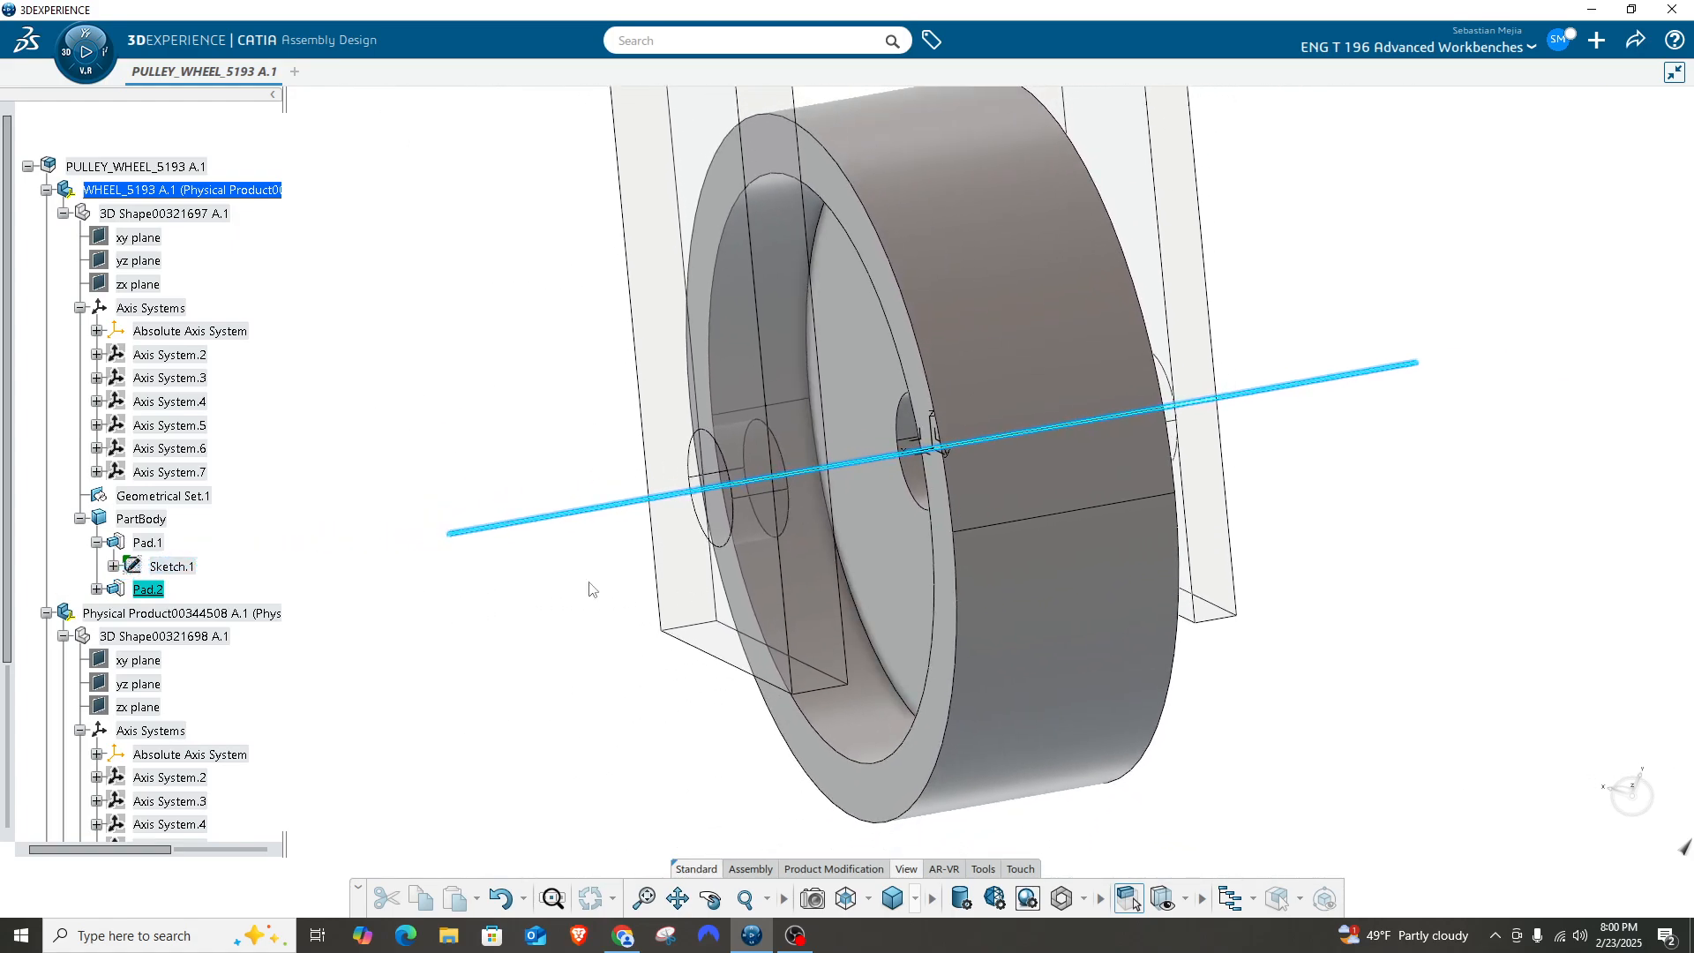
left_click(1280, 446)
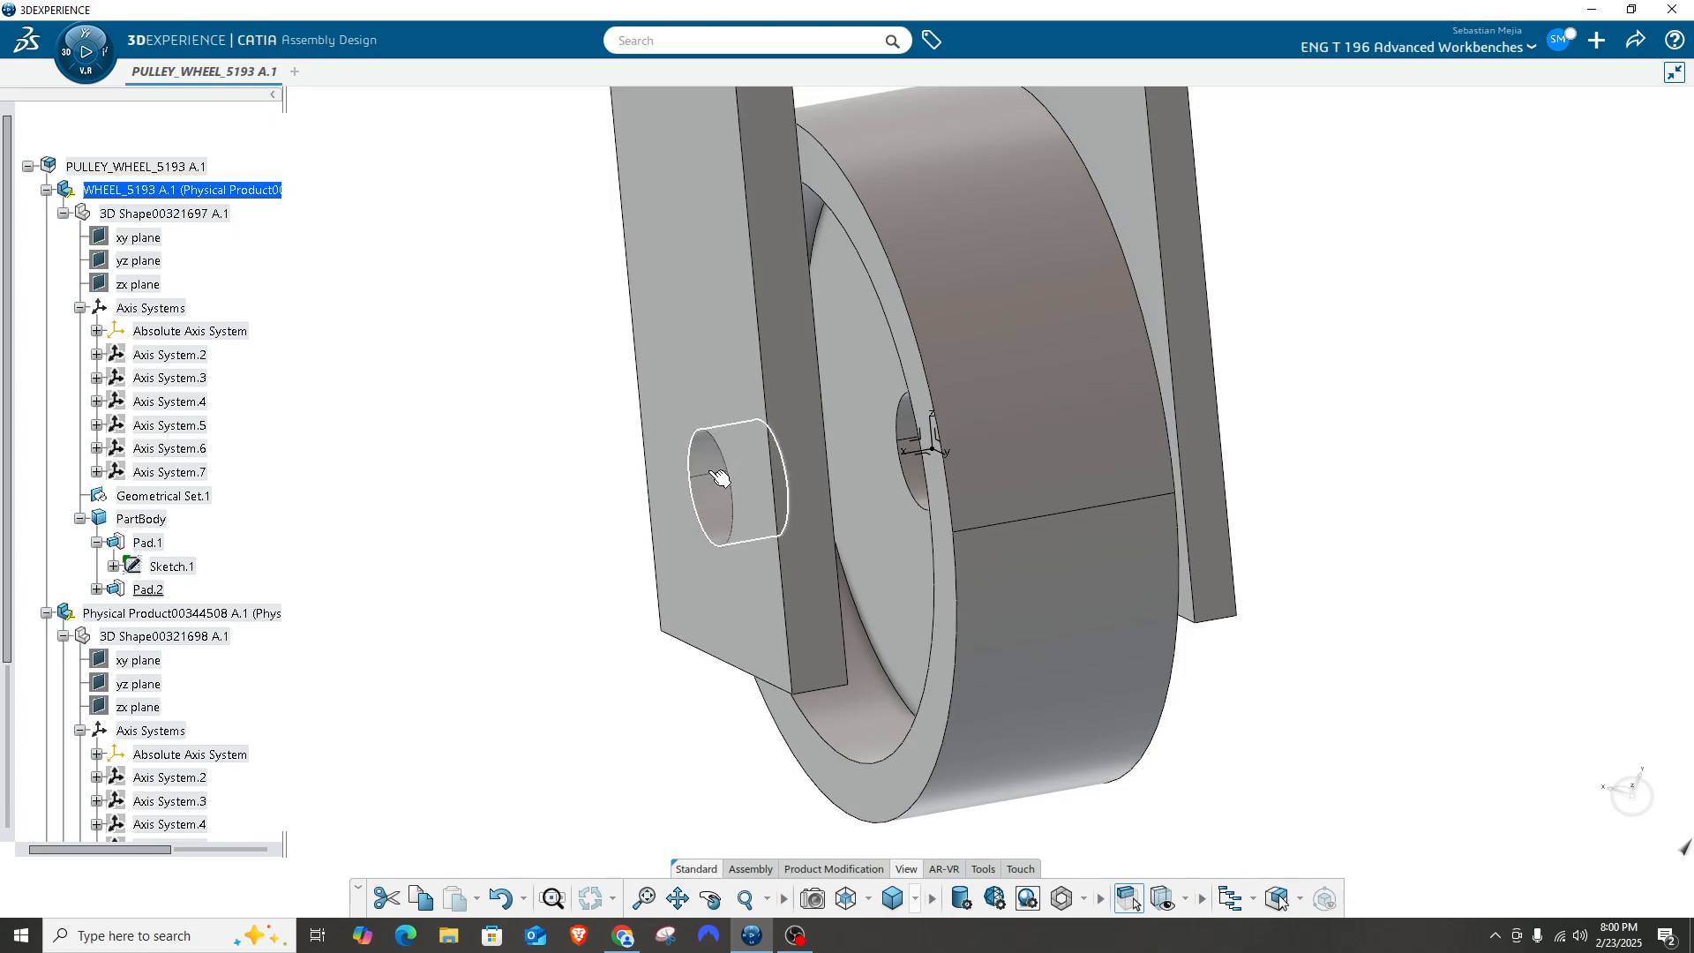
Activate the PULLEY_WHEEL_5193 root product and make the bracket's side hole coaxial with the wheel's centre hole.
left_click(152, 170)
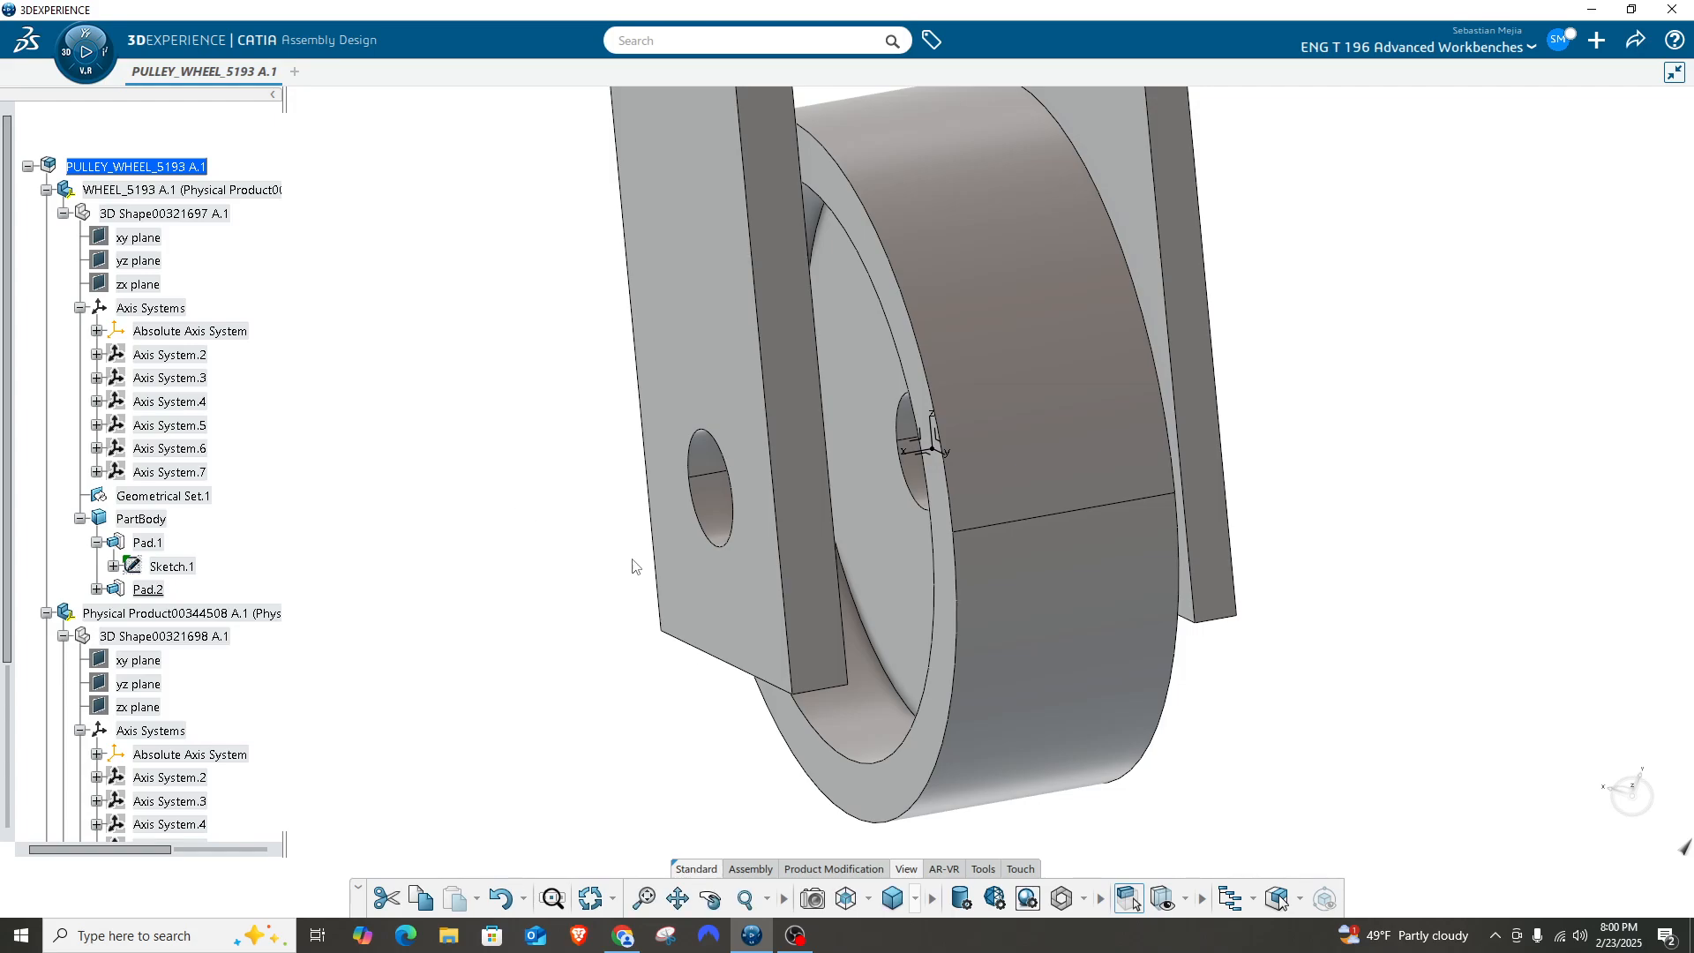
left_click(717, 504)
left_click(758, 427)
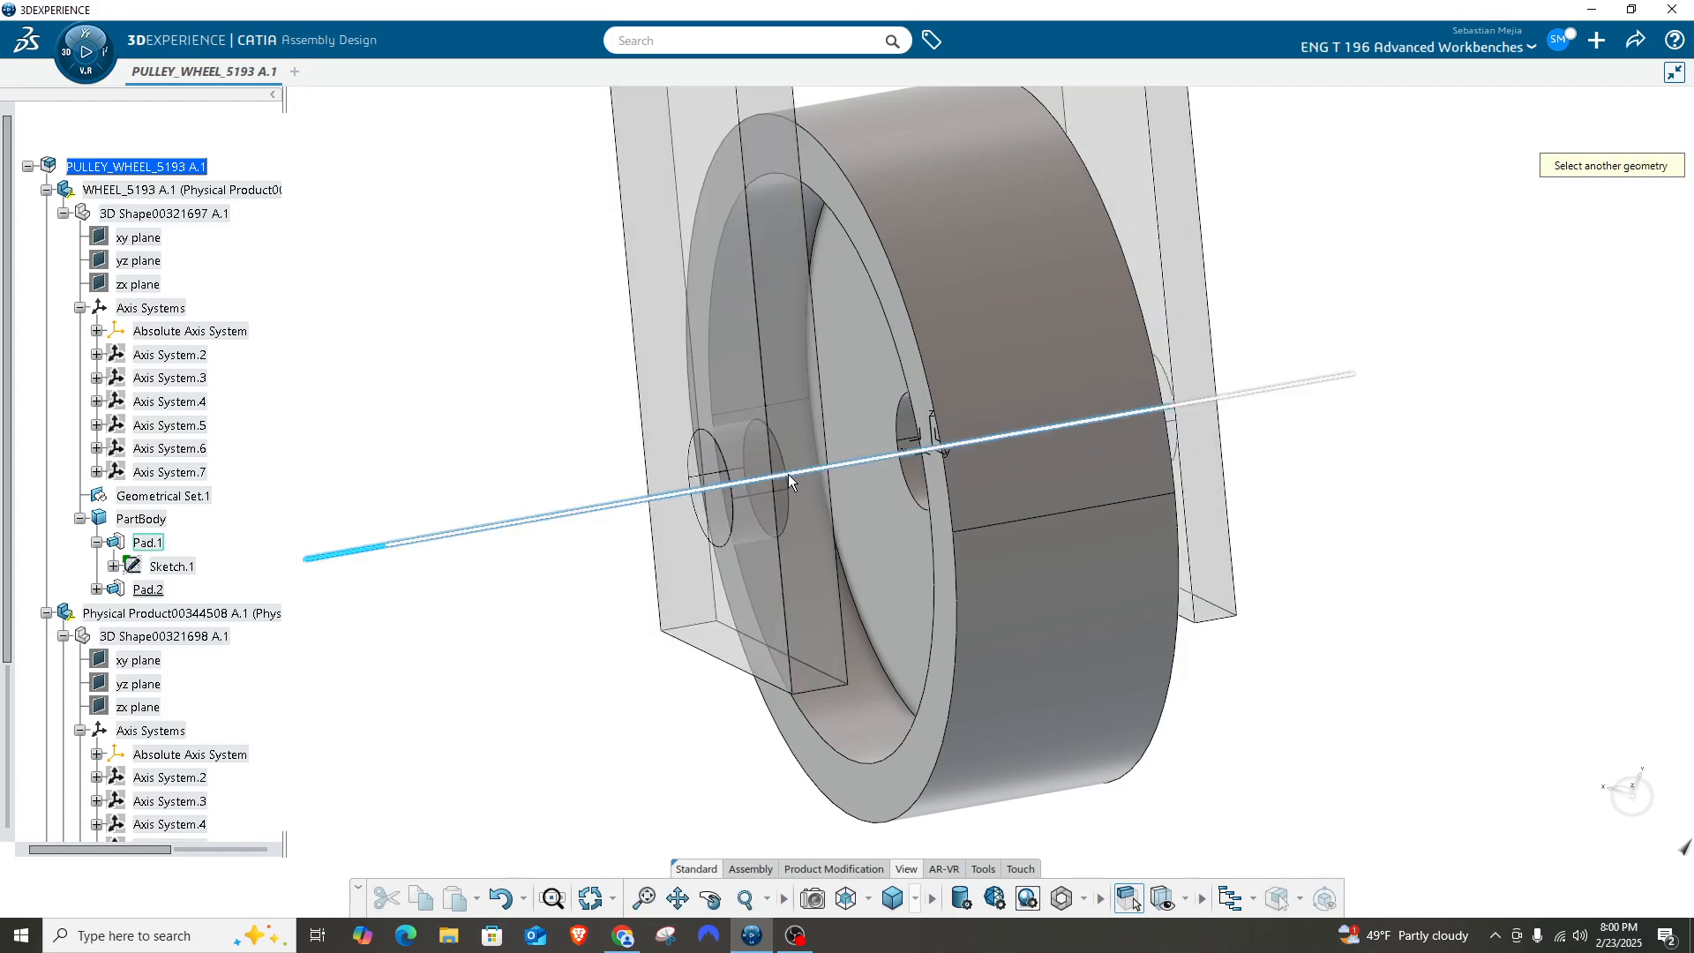
left_click(917, 437)
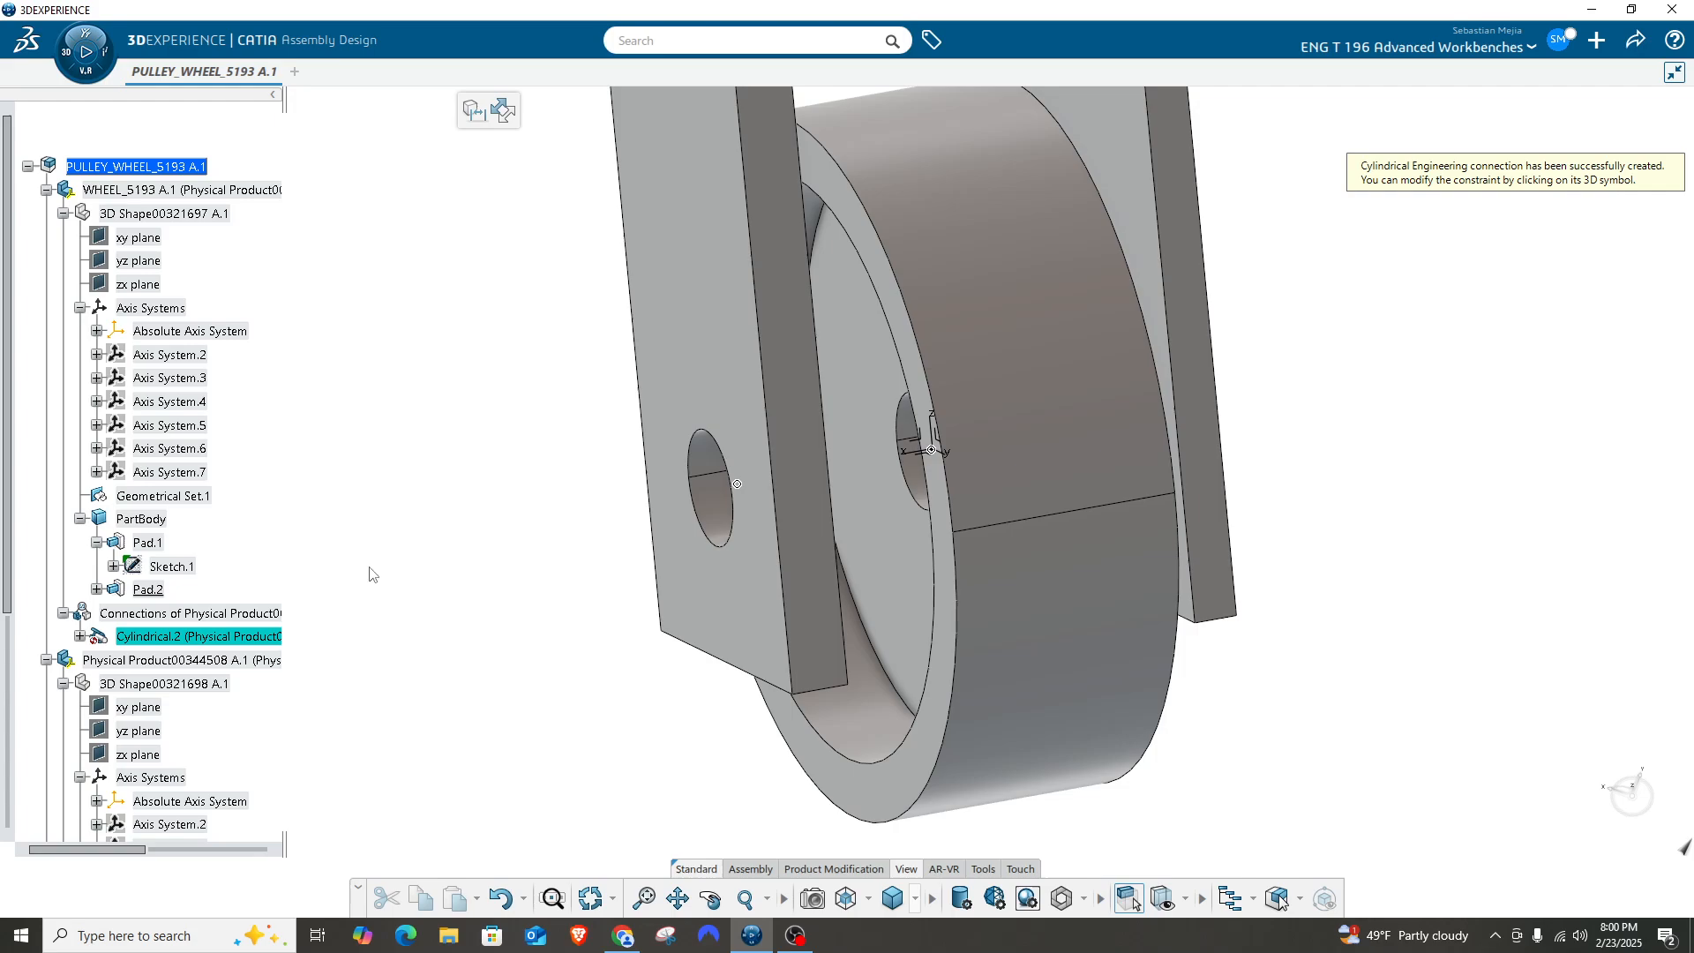
Inspect the coincidence constraint of the new cylindrical connection and the shared axis it uses.
left_click(80, 636)
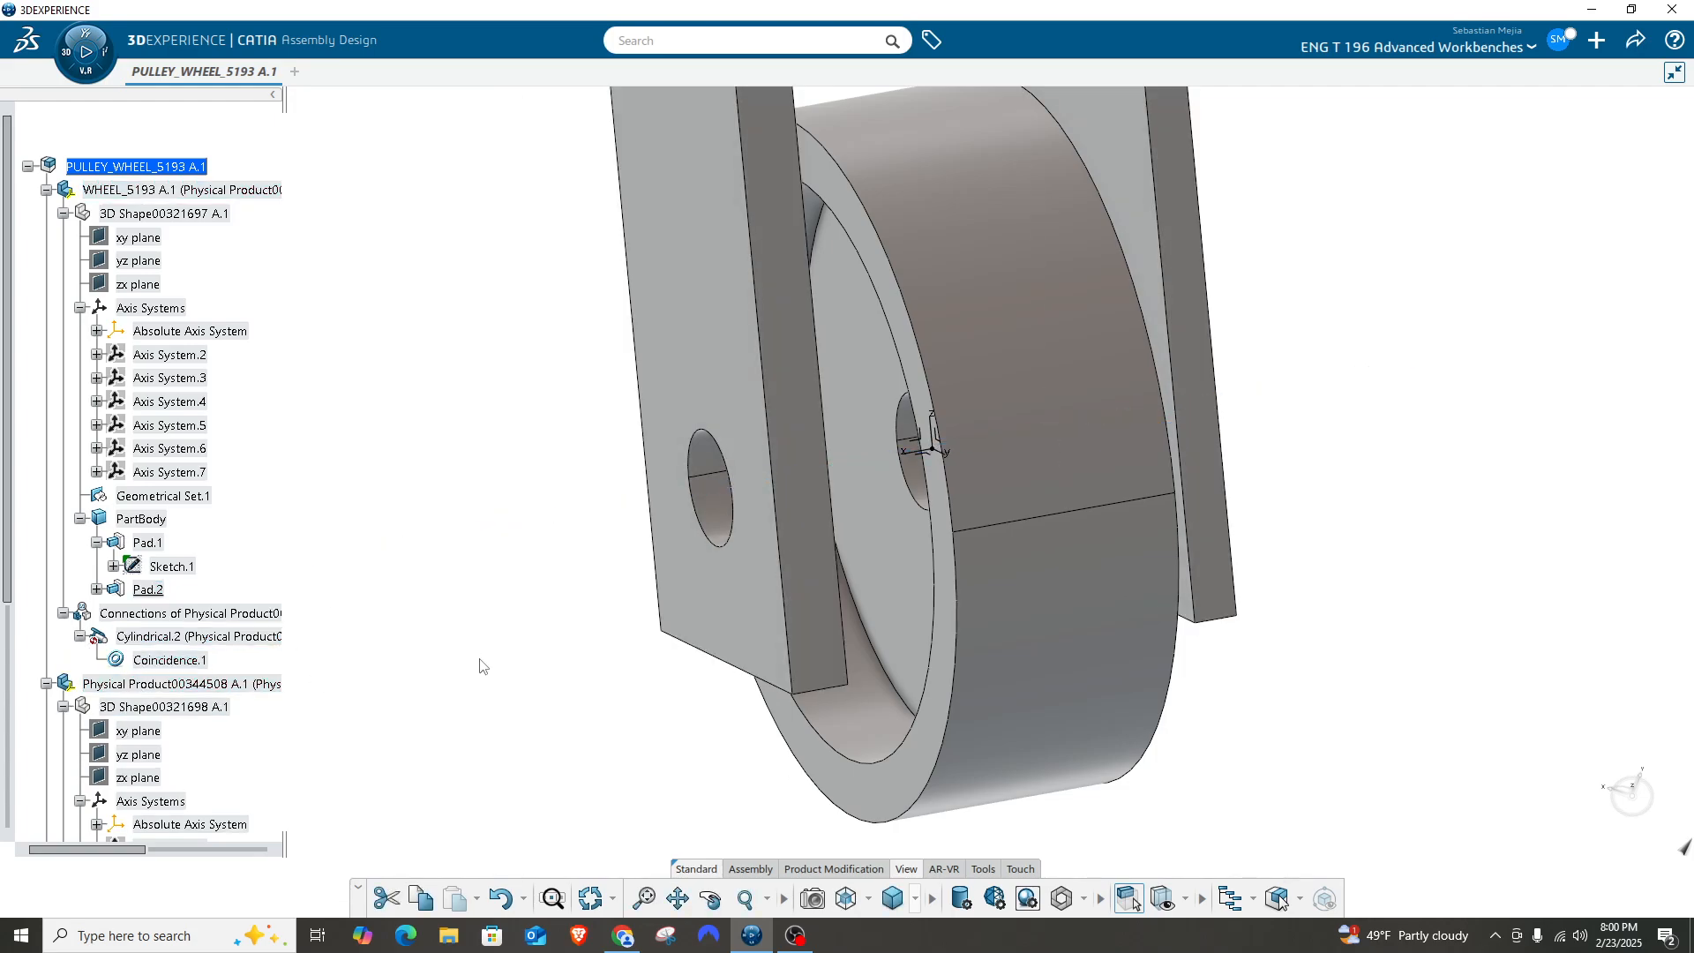
left_click(169, 659)
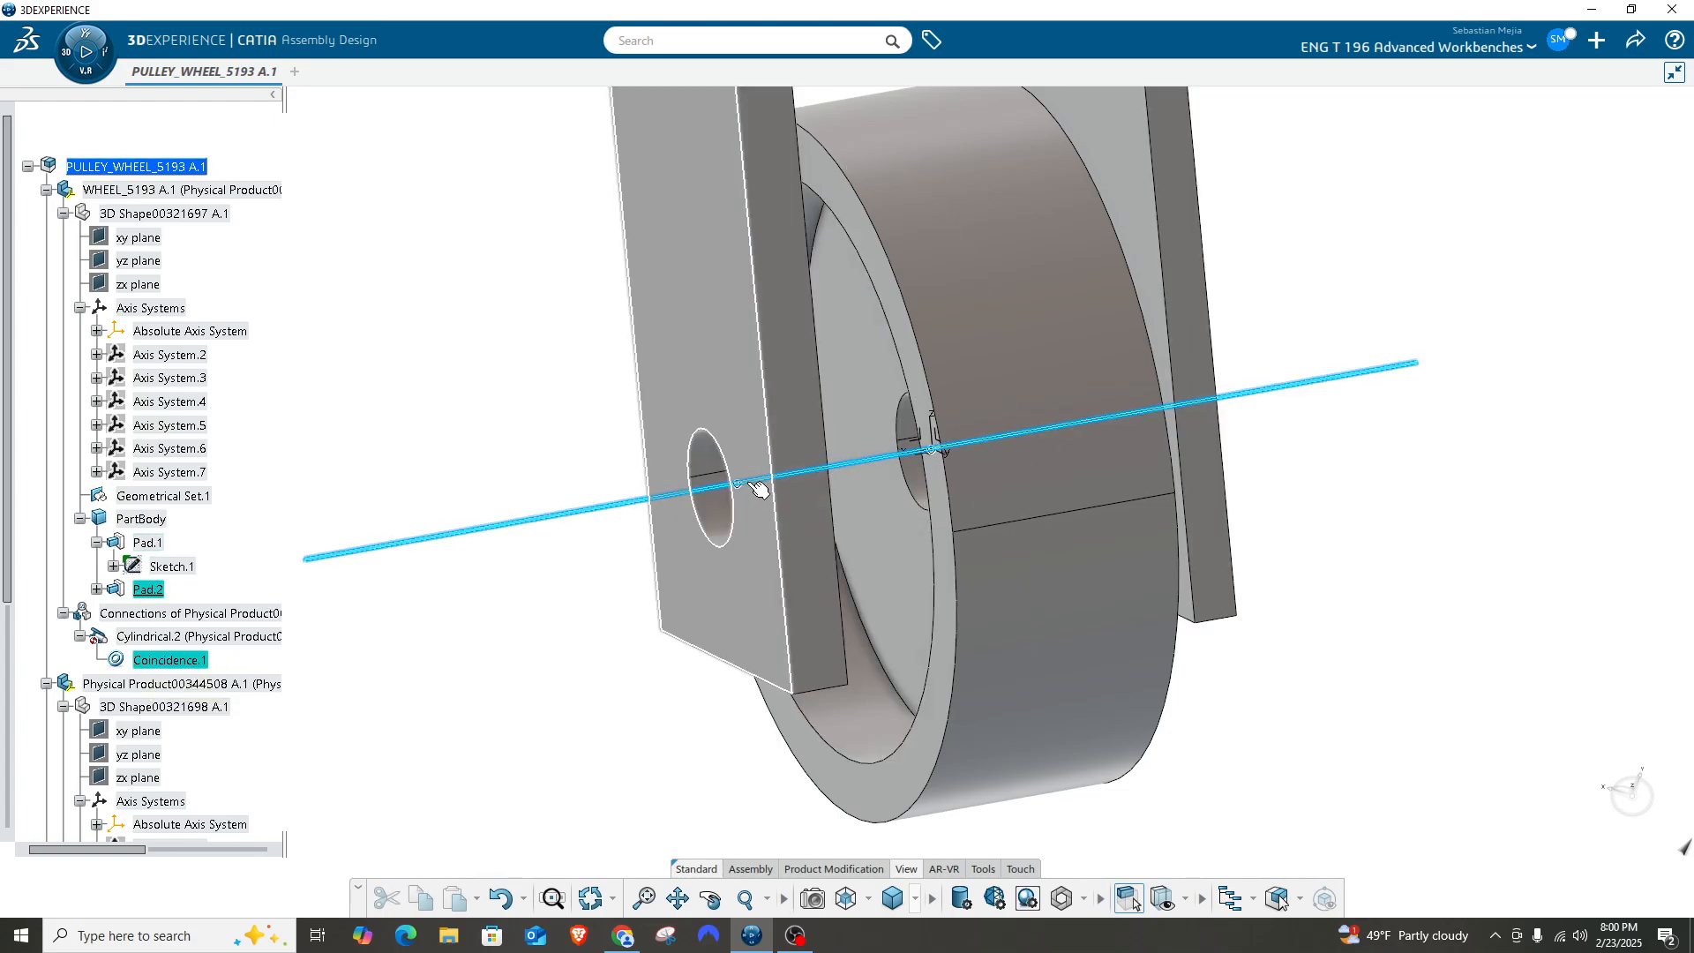
left_click(516, 380)
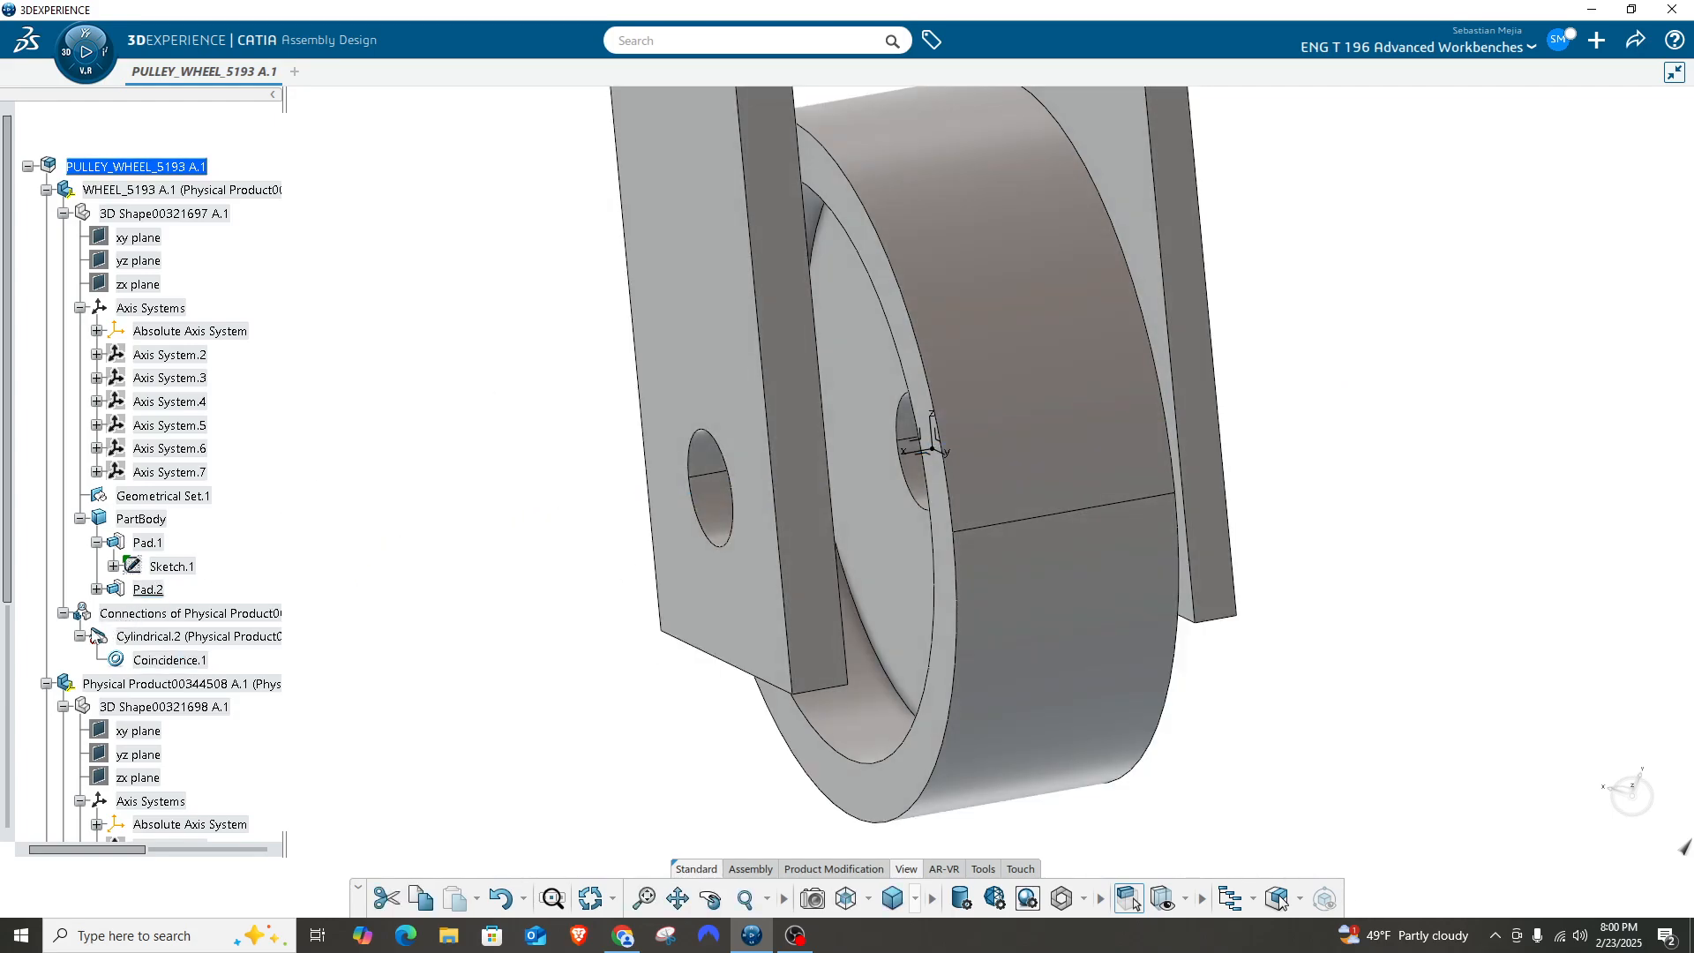
left_click(81, 637)
Add an offset constraint between the wheel's side face and the inner face of the bracket's arm, accepting the proposed distance.
mouse_move(533, 432)
middle_mouse_down()
mouse_move(526, 448)
mouse_move(500, 430)
middle_mouse_up()
left_click(838, 237)
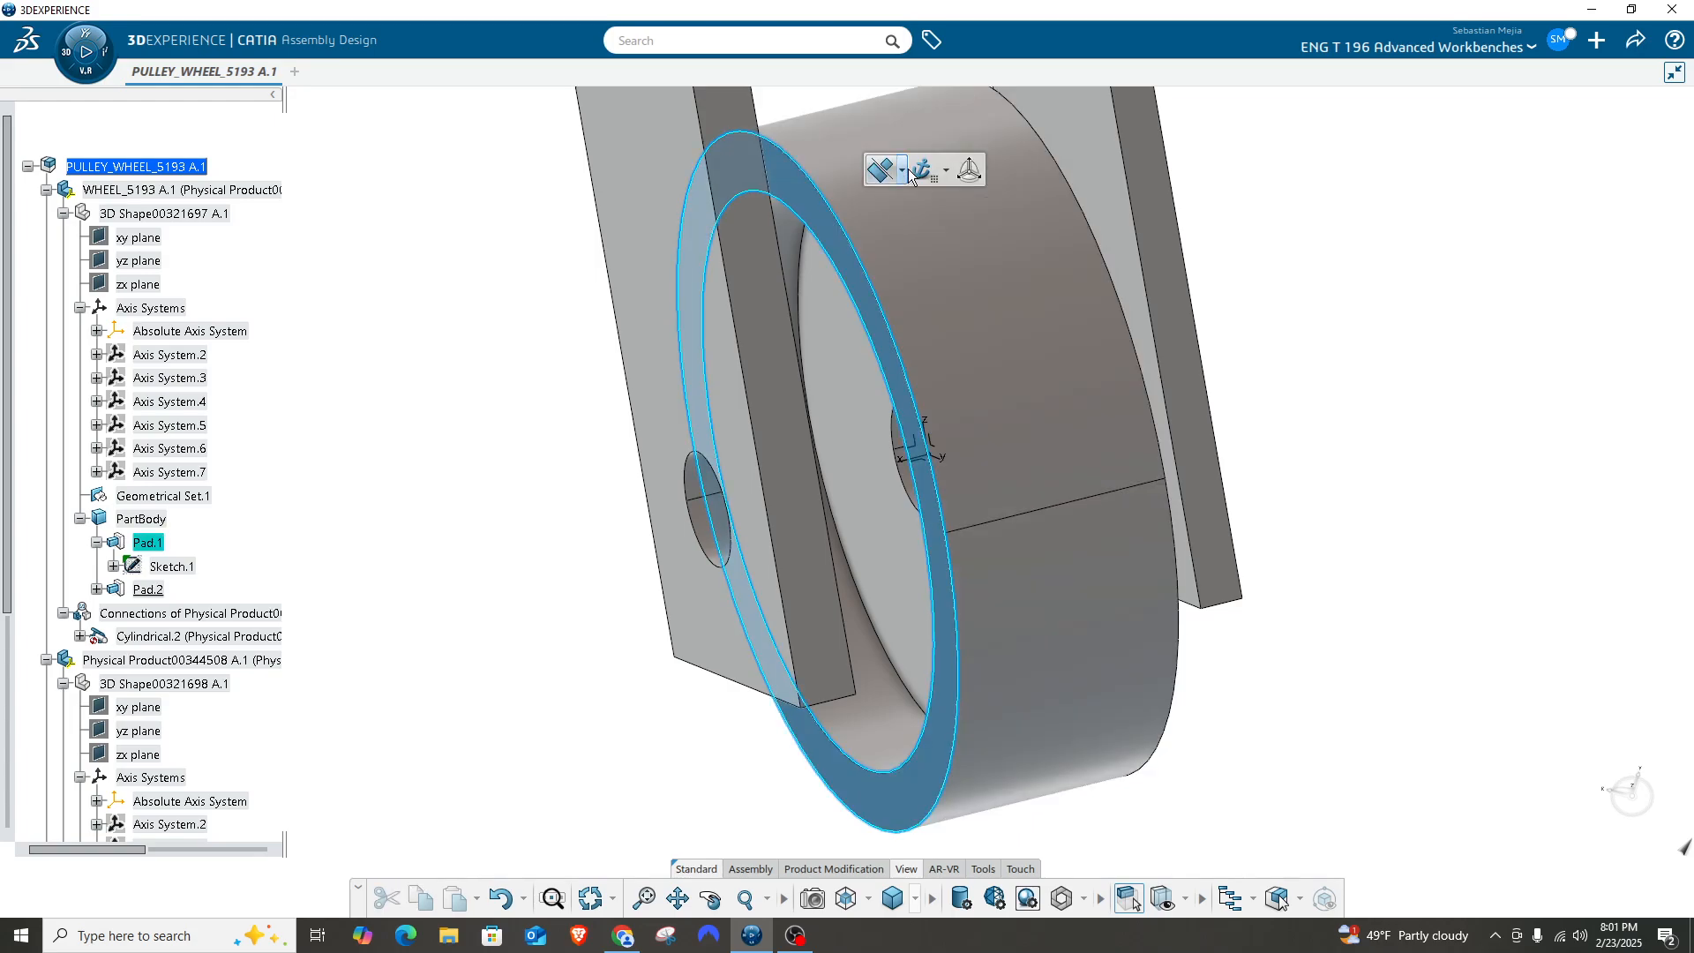
mouse_move(882, 177)
left_click(881, 216)
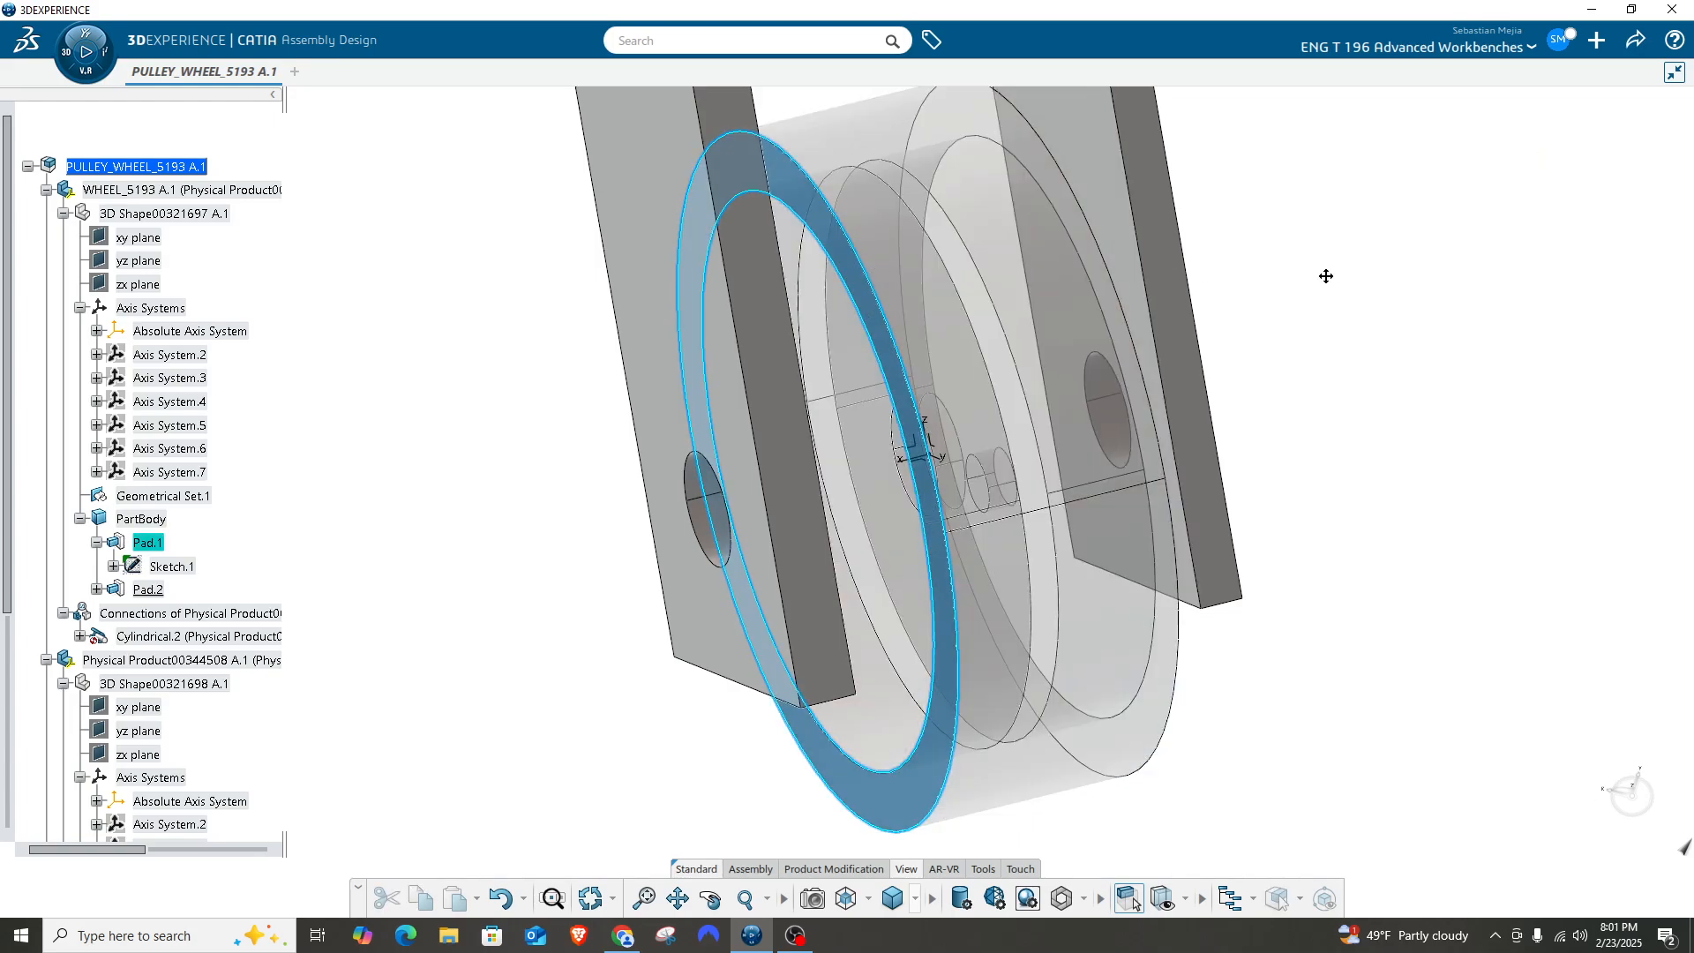
middle_click_drag(1327, 272, 1014, 616)
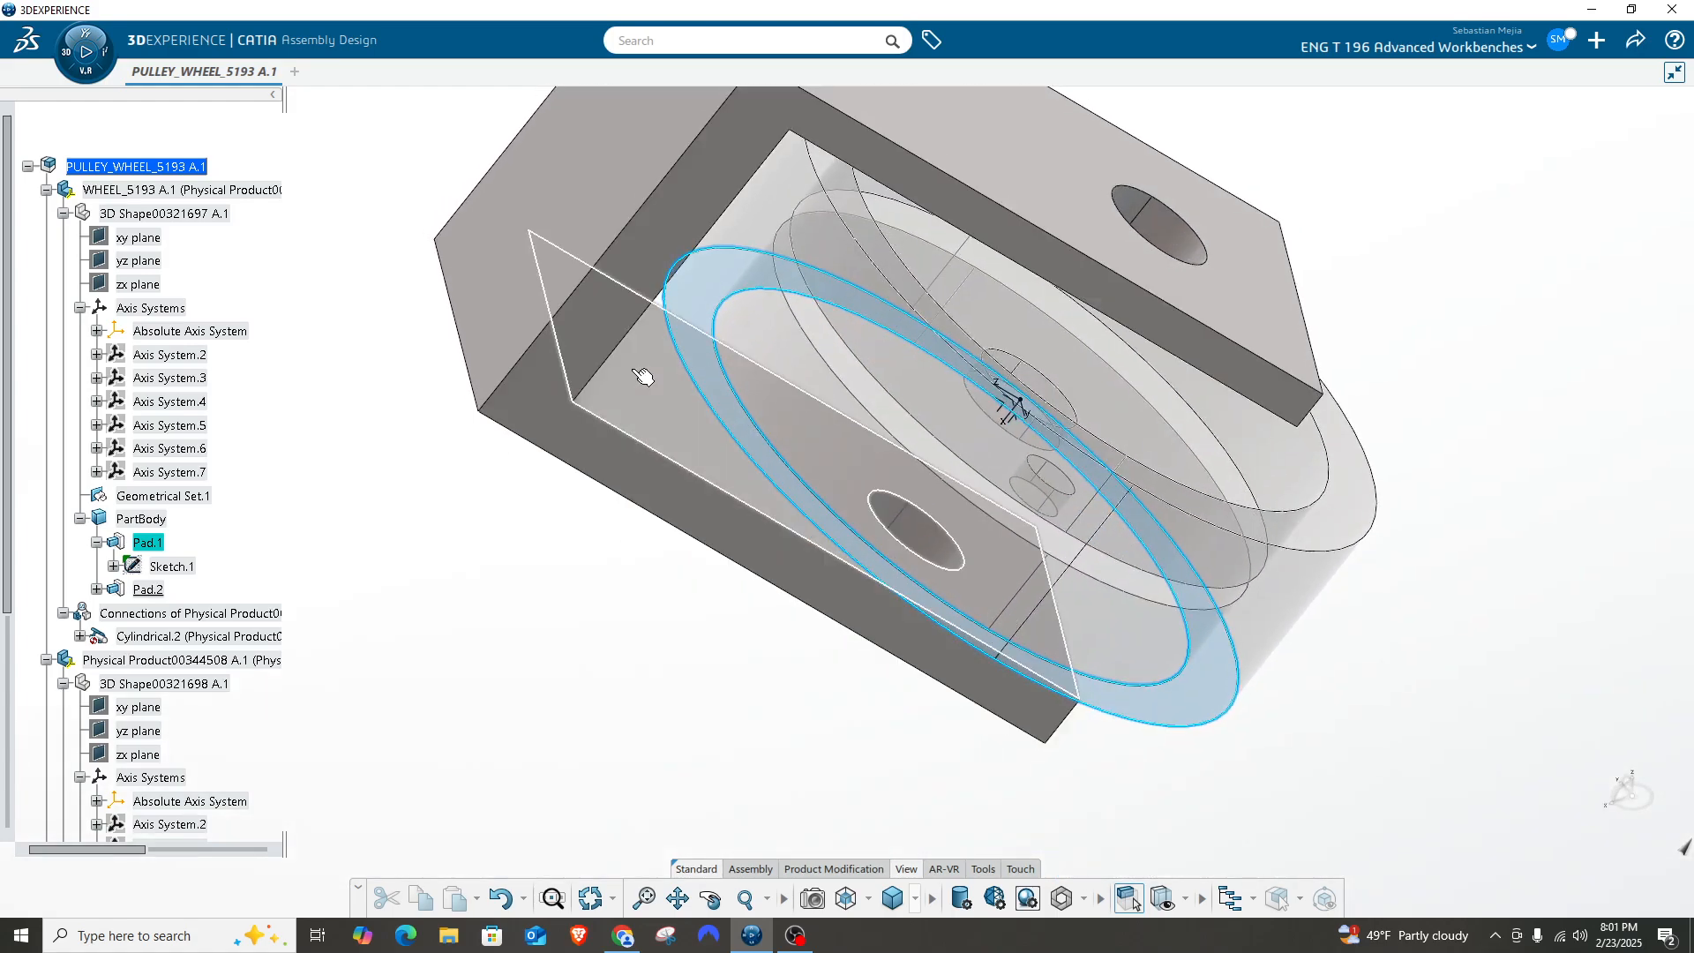
left_click(667, 402)
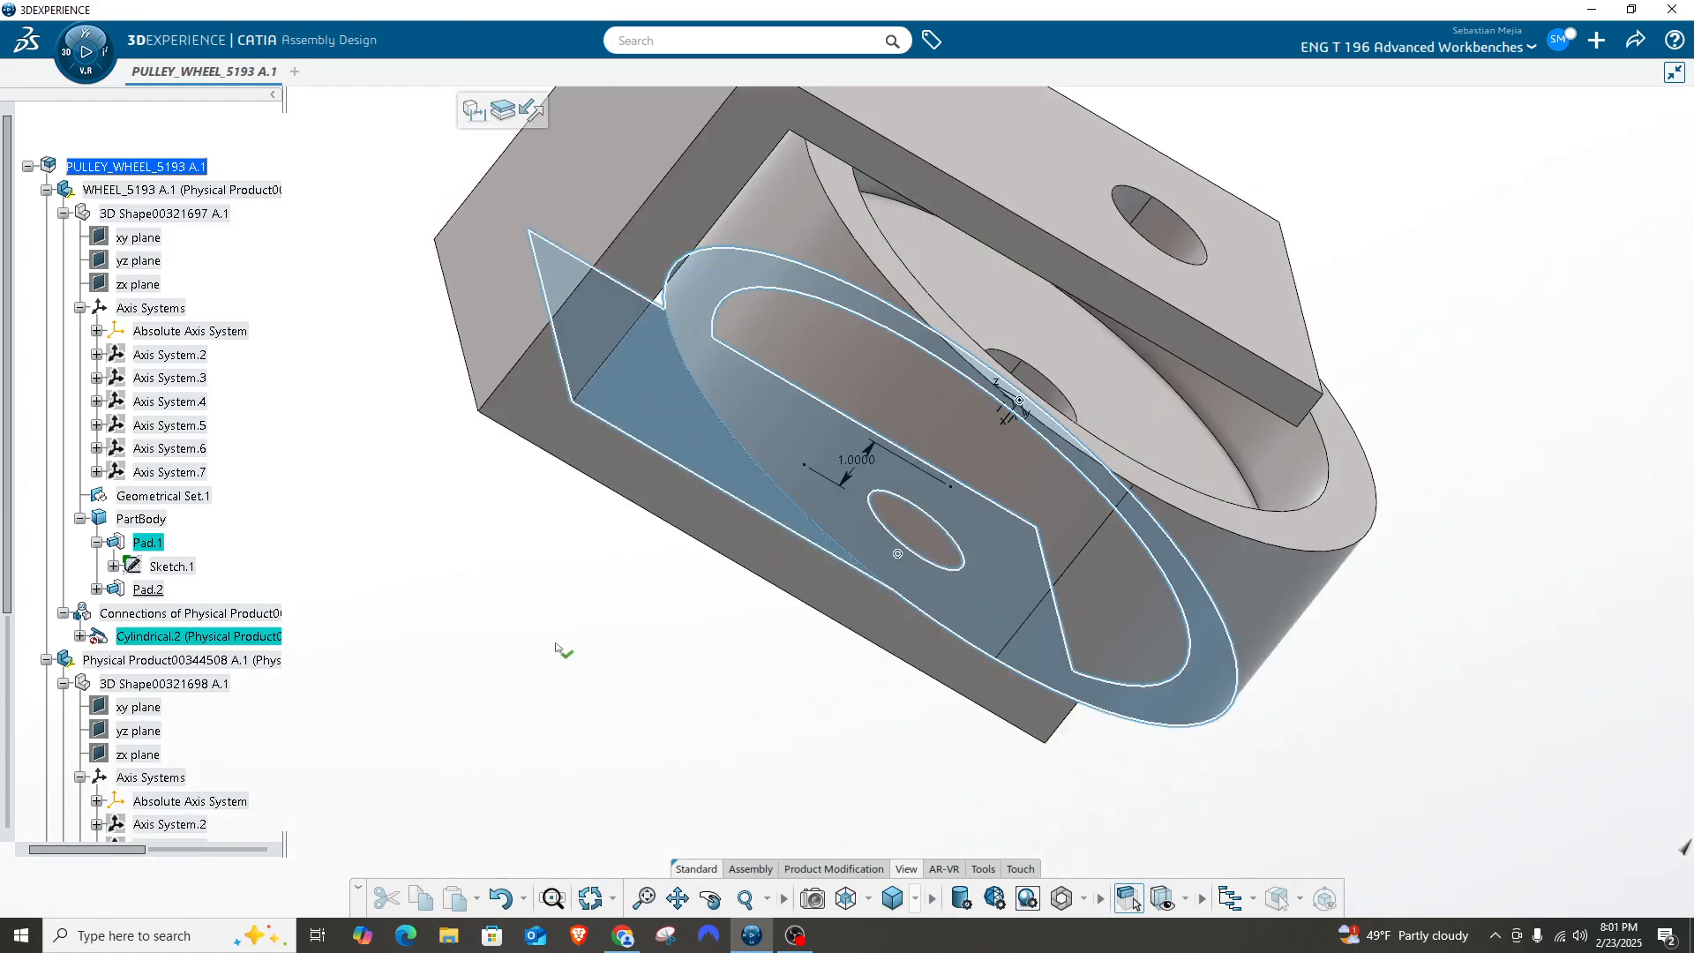
right_click(578, 601)
left_click(468, 576)
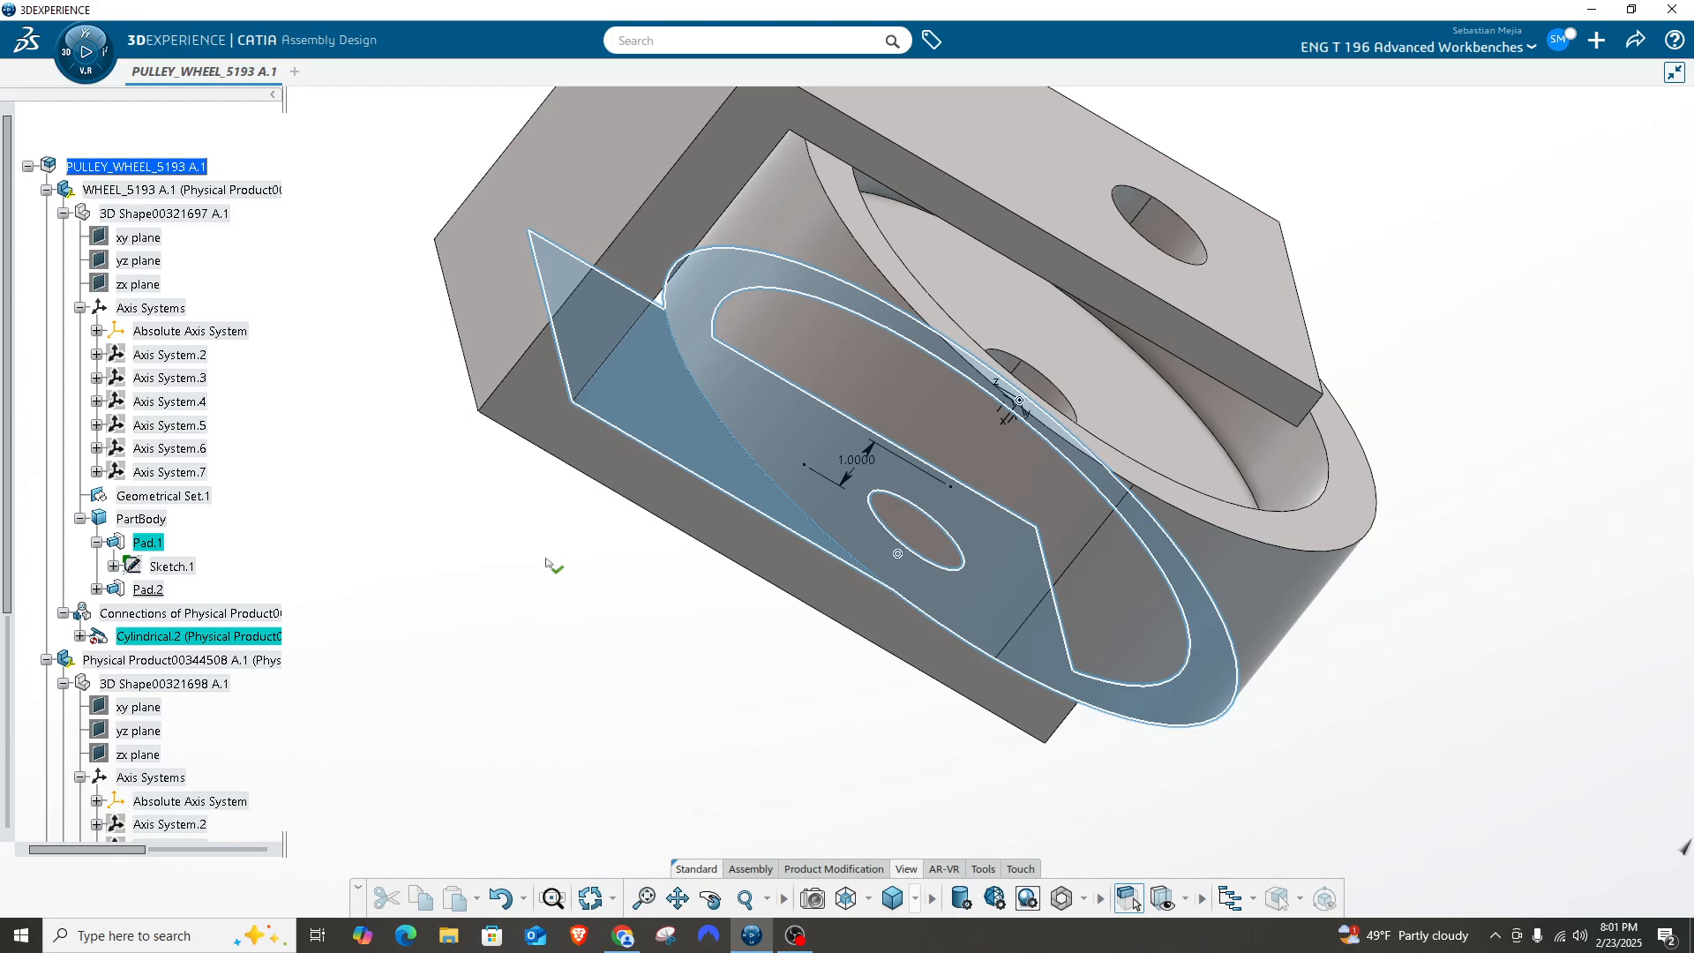
middle_click_drag(547, 561, 783, 450)
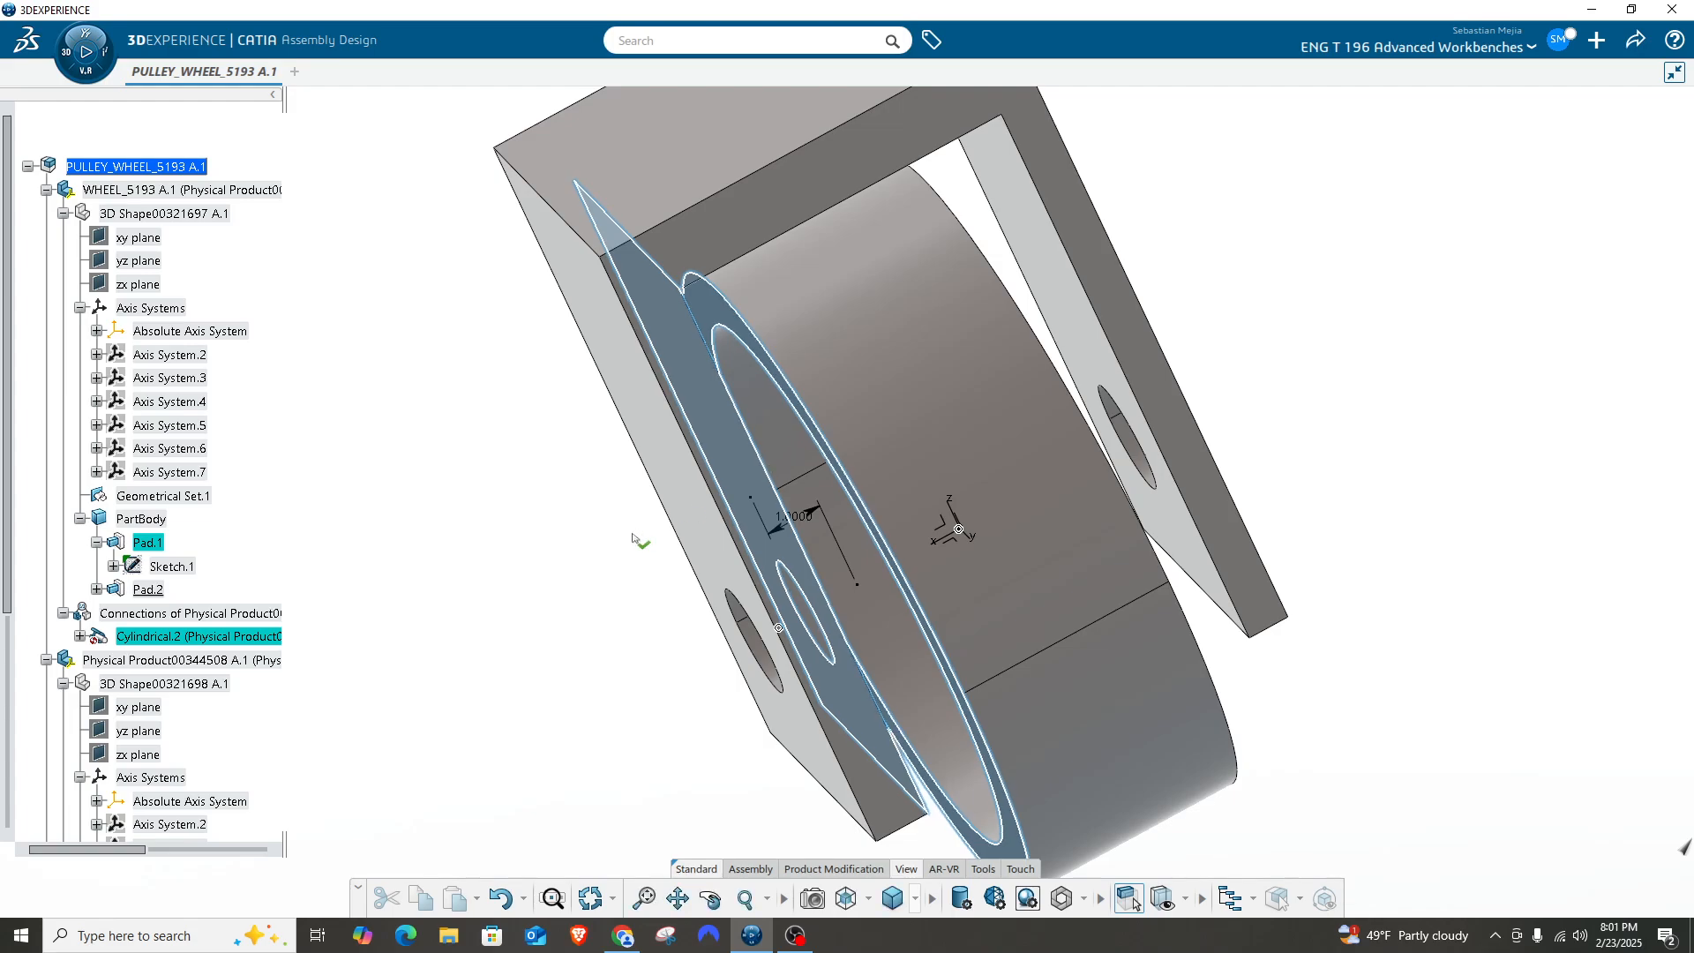
left_click(561, 533)
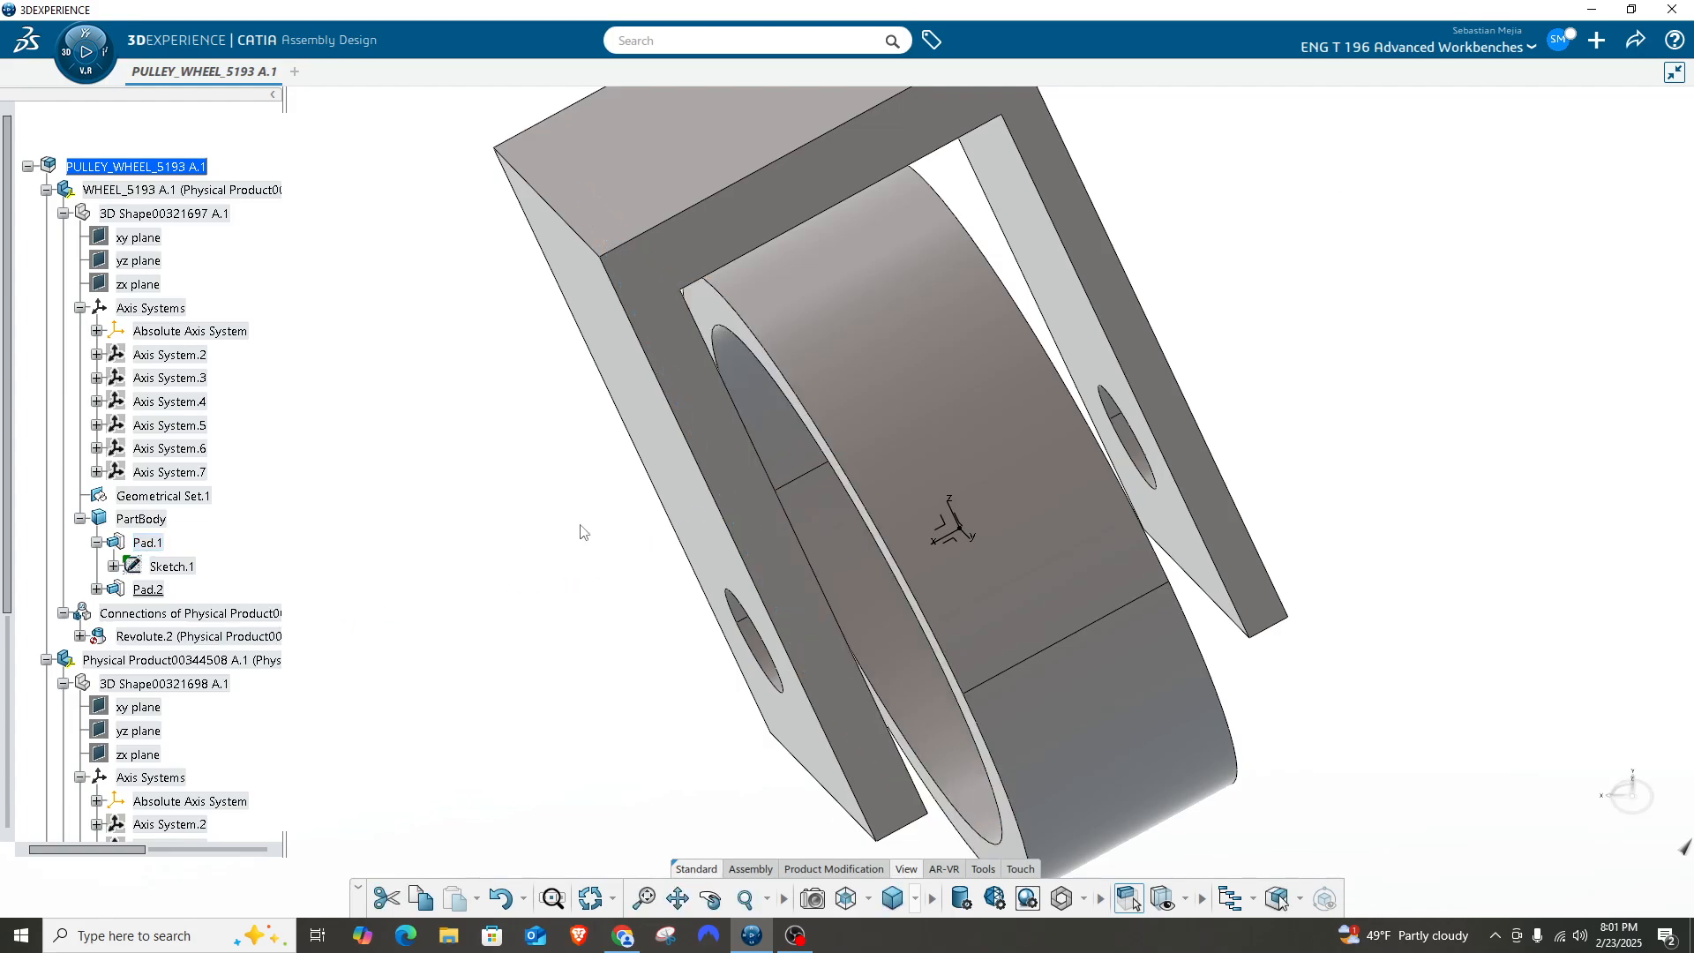
Inspect the coincidence and offset constraints of the Revolute.2 connection, and collapse the PartBody and connections branches.
middle_click_drag(524, 542, 702, 495)
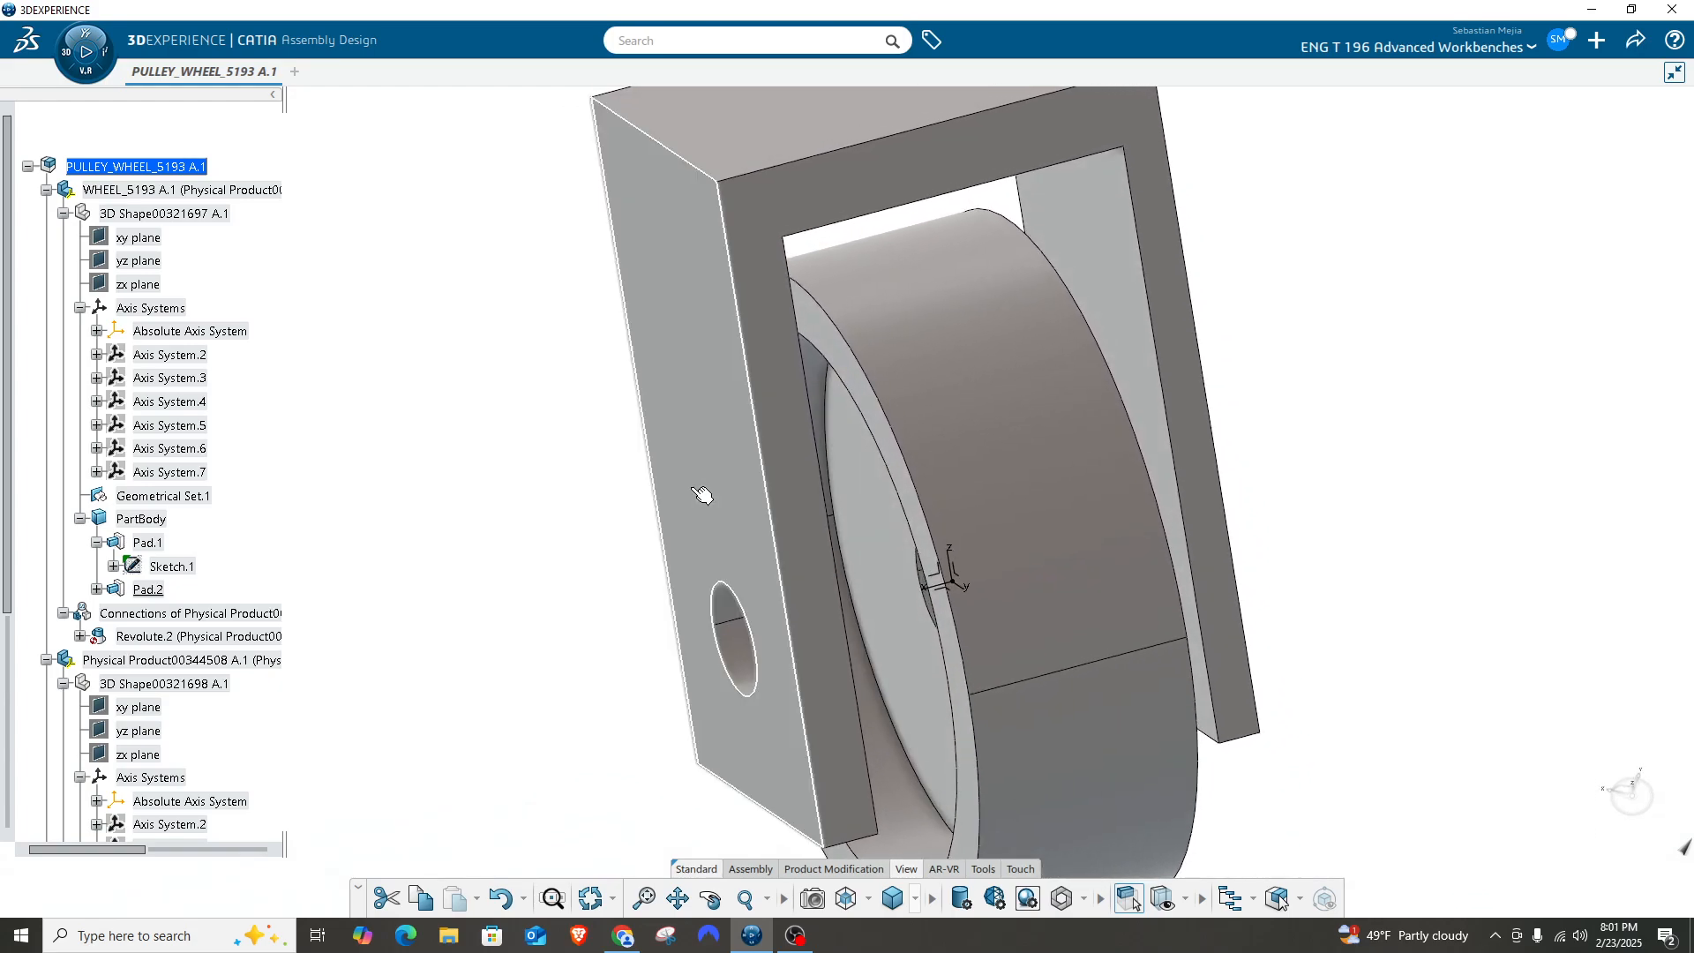
middle_click_drag(744, 605, 880, 531)
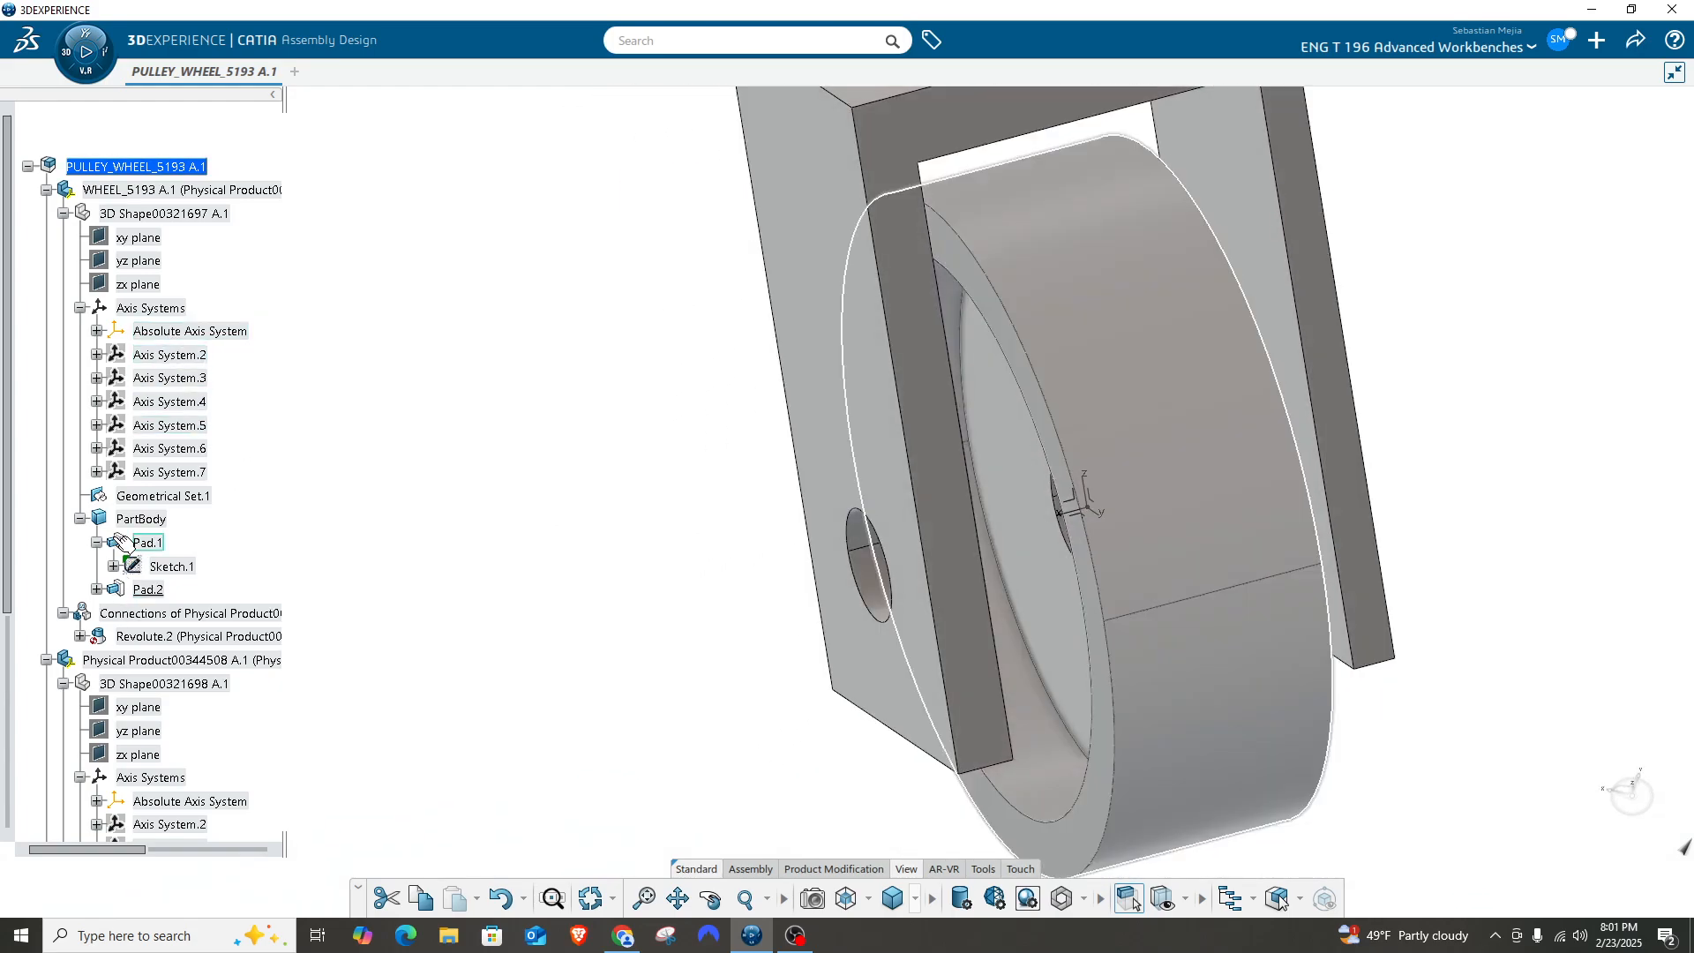
left_click(80, 519)
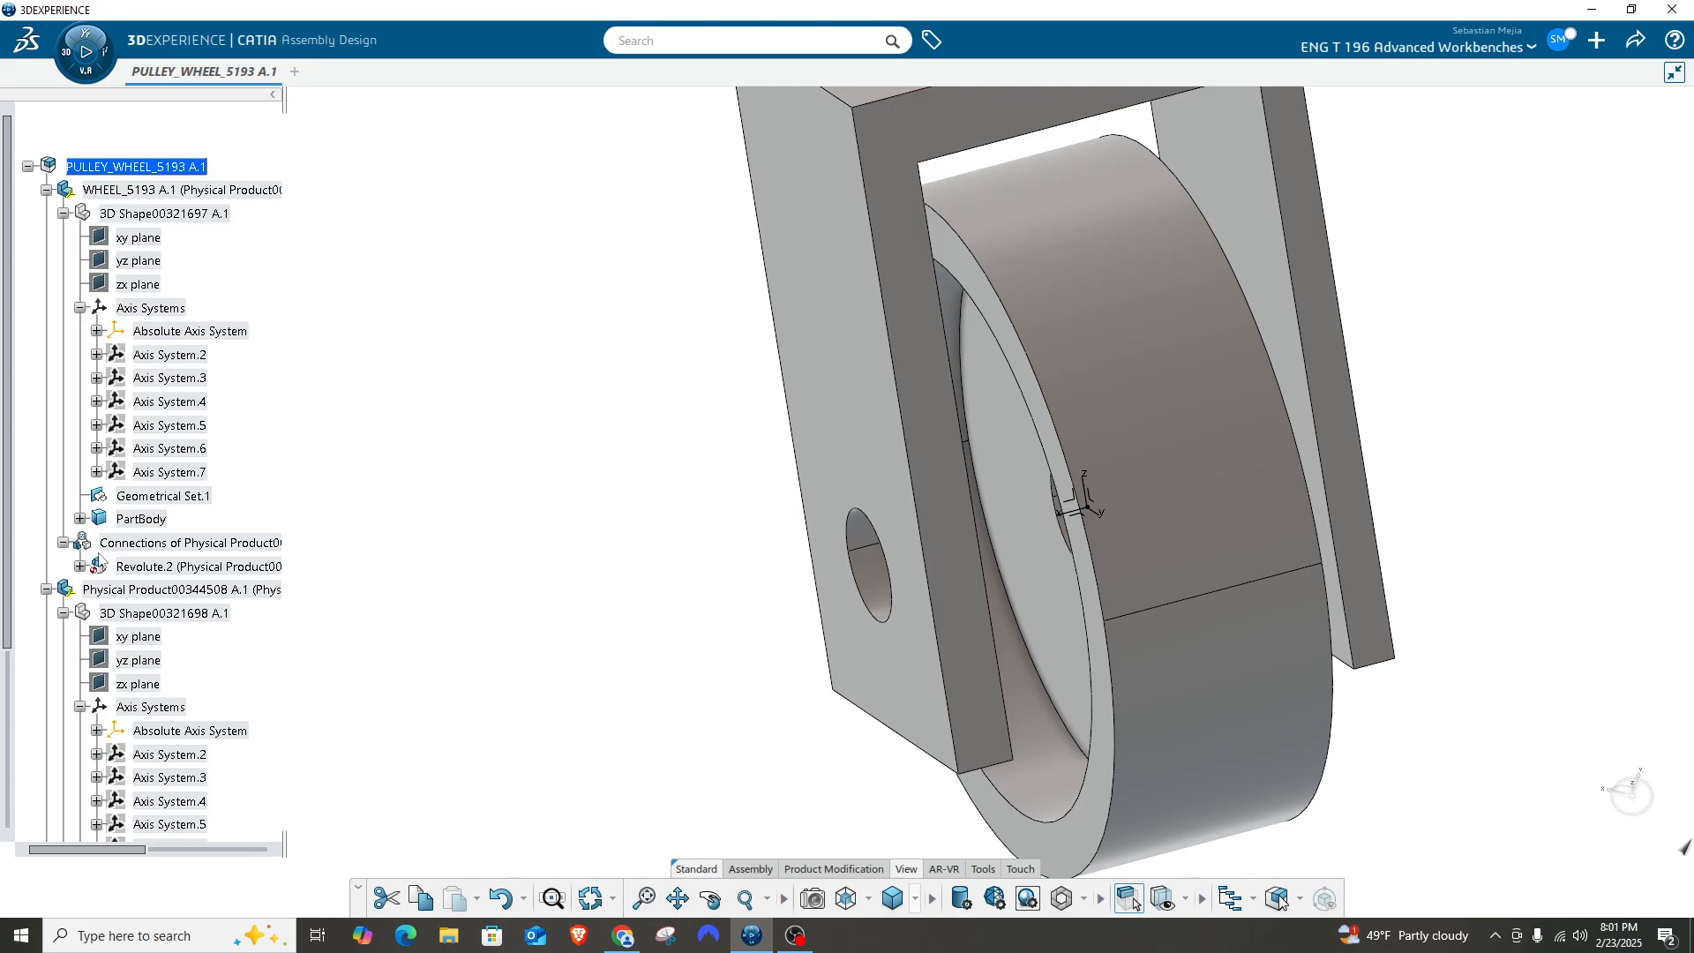
left_click(79, 565)
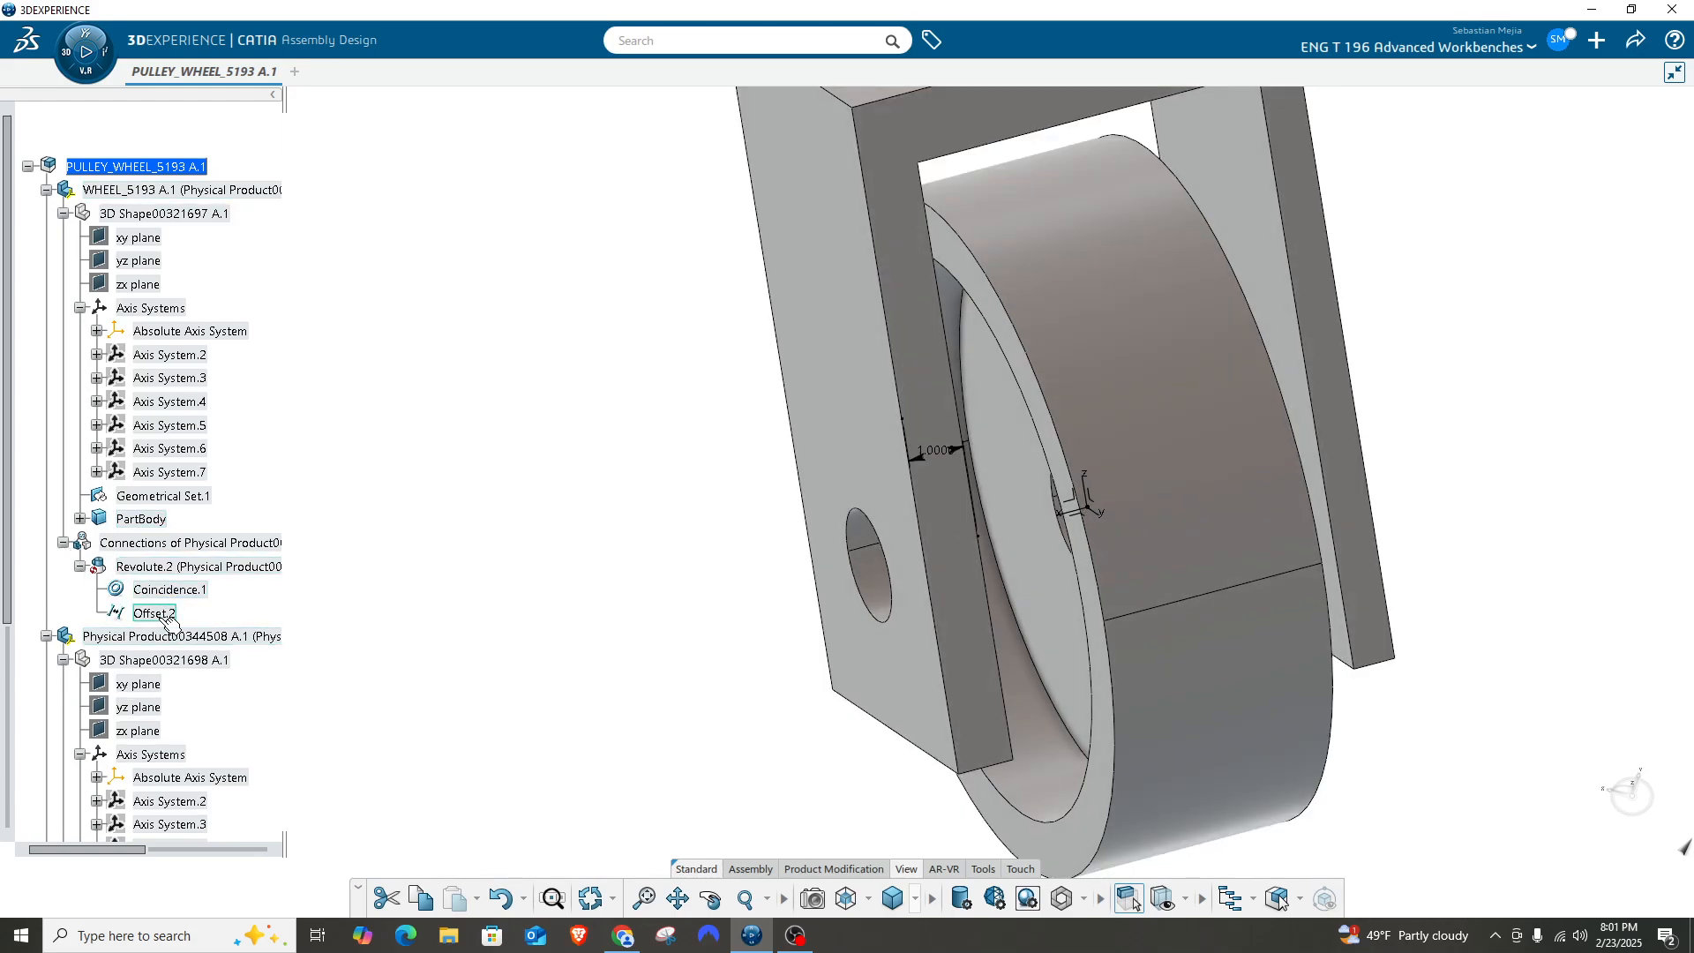
left_click(79, 565)
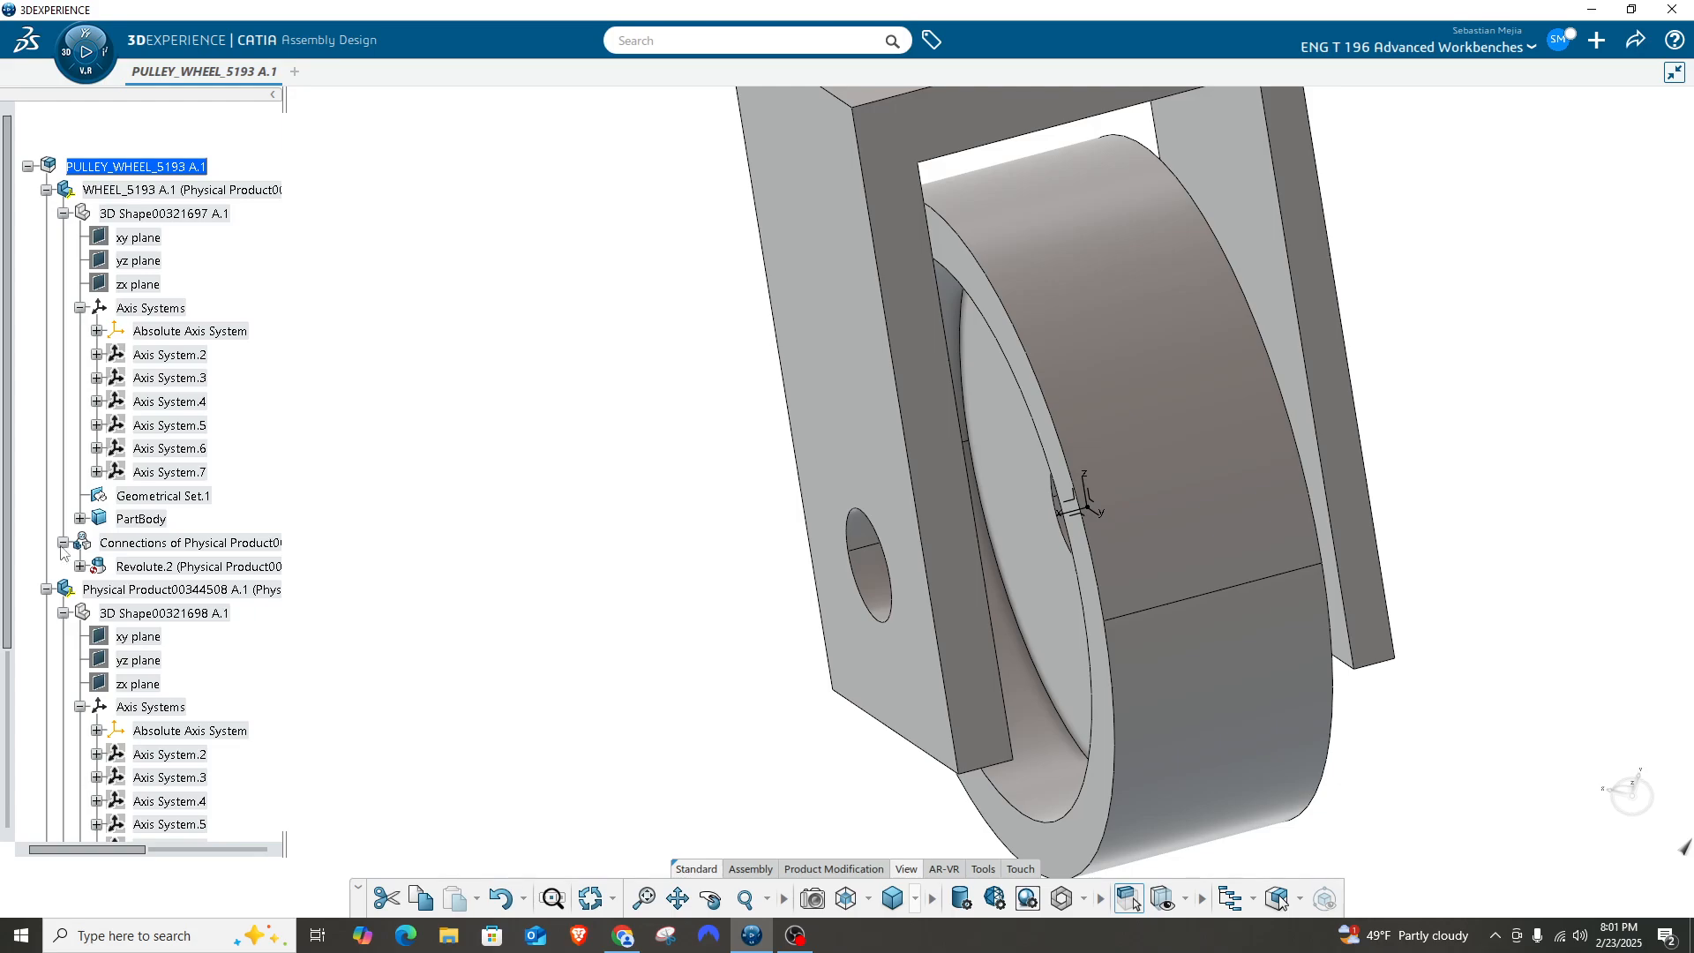
left_click(63, 542)
Switch to the Equipment Design app with the PULLEY_WHEEL_5193 product active.
middle_click_drag(717, 496, 684, 524)
left_click(67, 67)
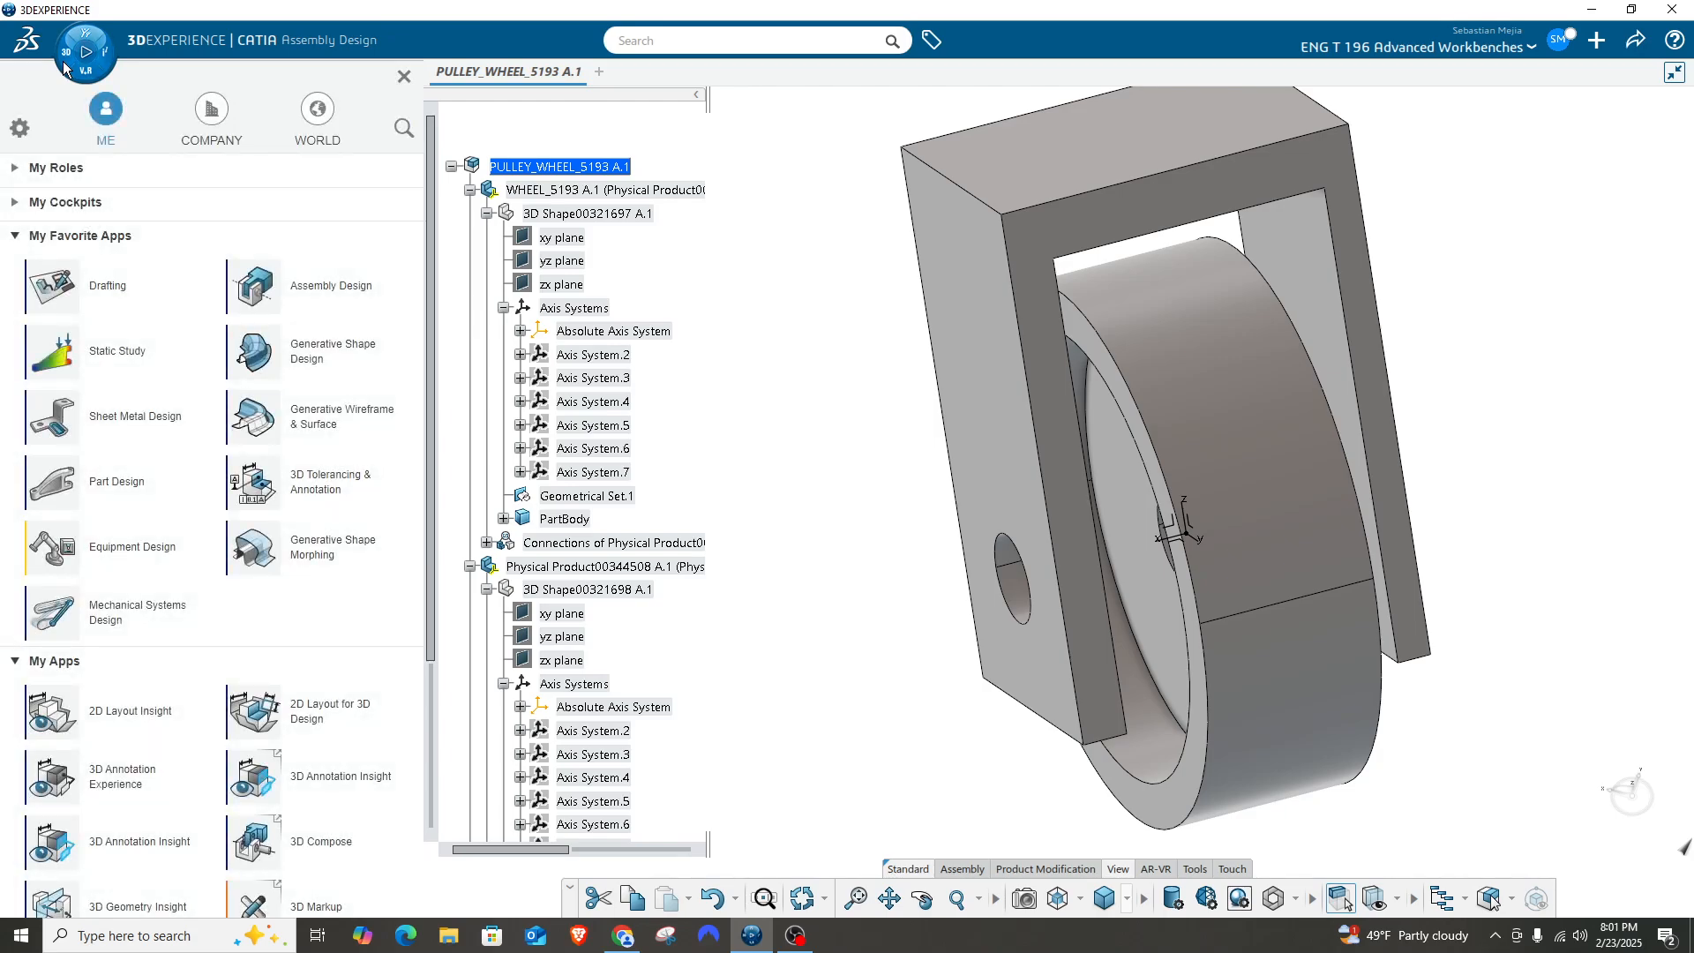
left_click(46, 560)
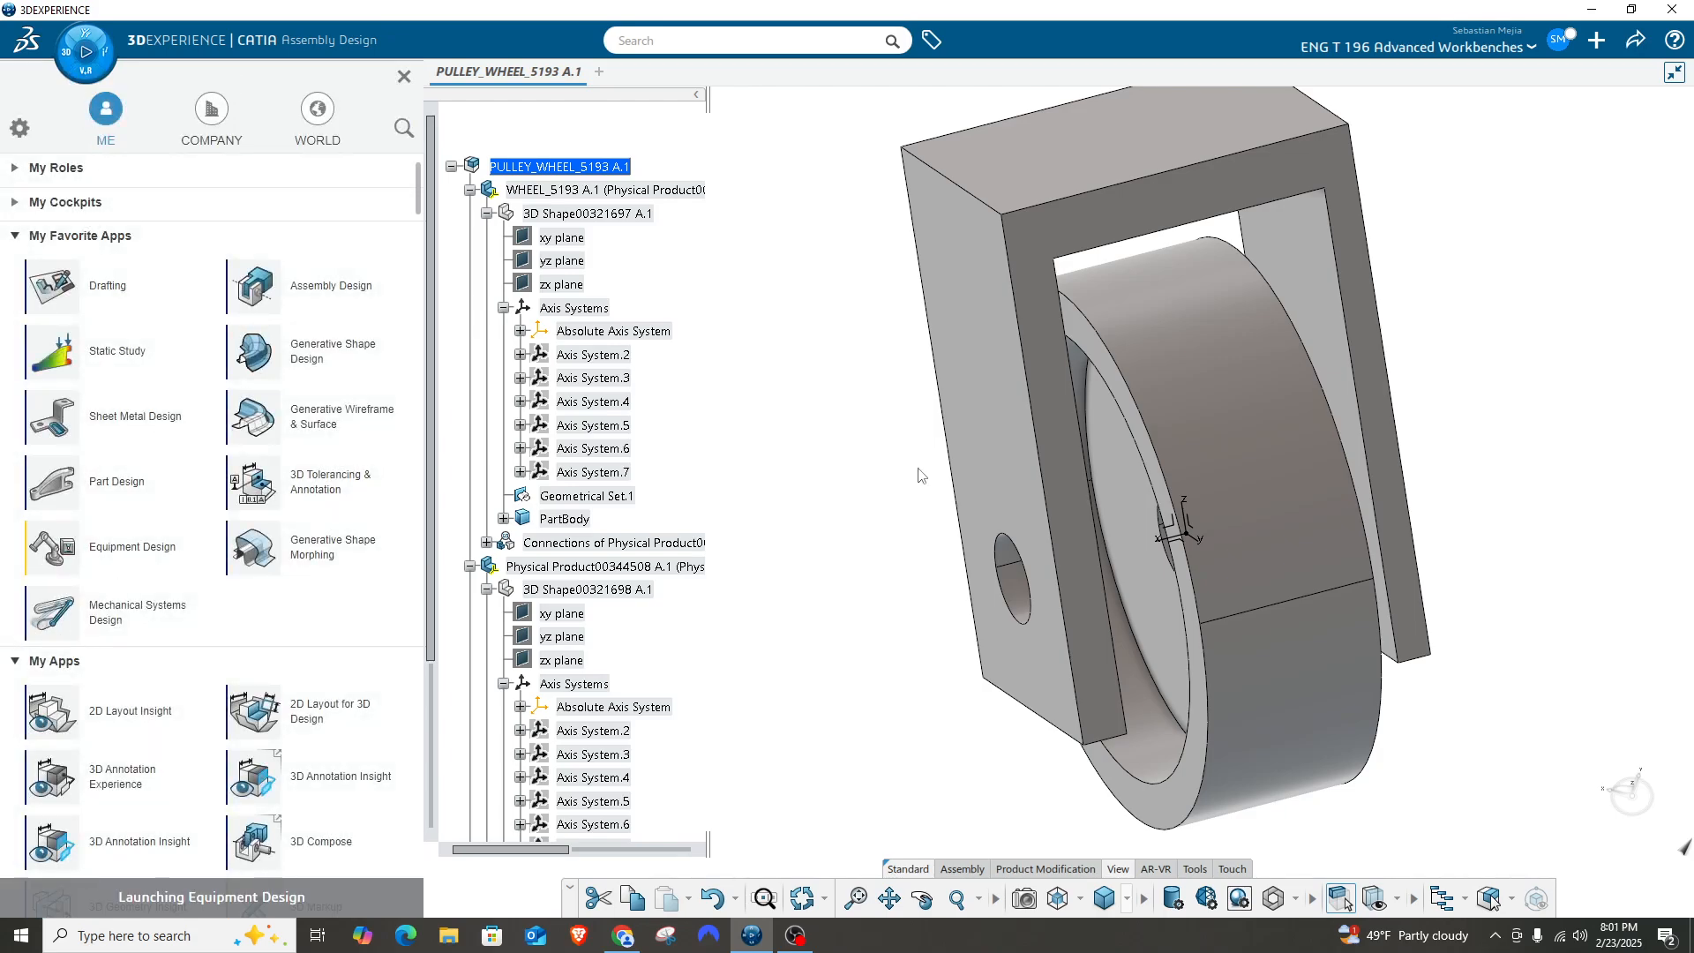
middle_click_drag(700, 480, 711, 424)
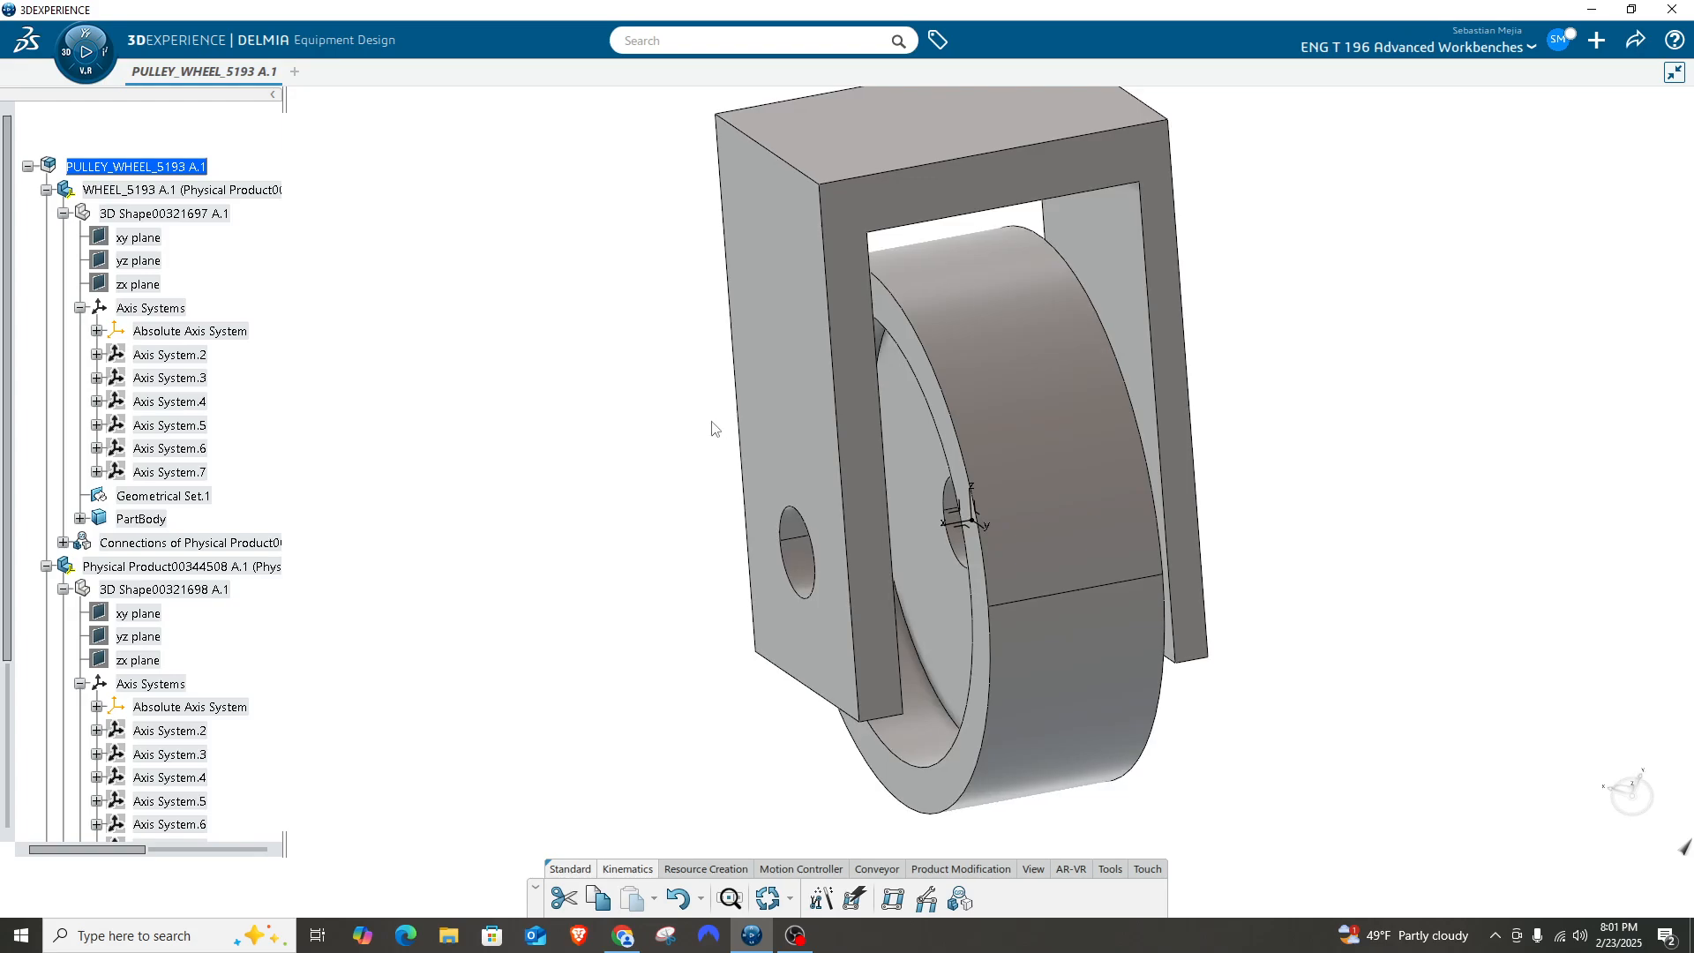
middle_click_drag(600, 335, 607, 354)
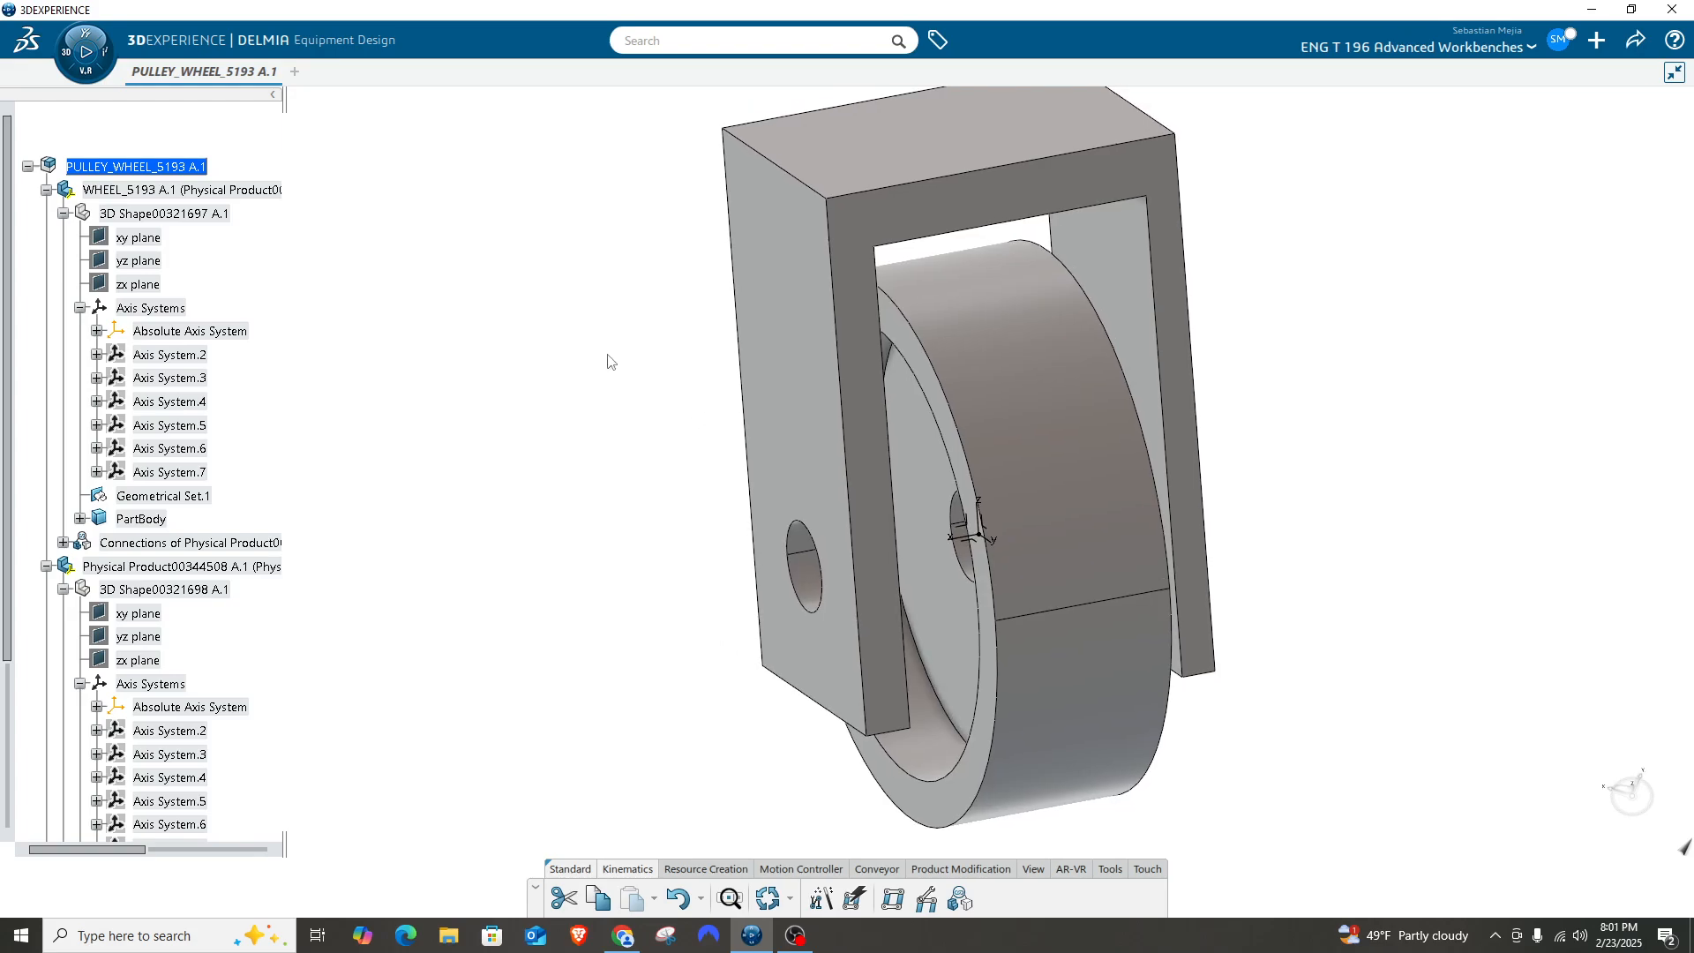
Start defining a kinematic joint with the bracket as the first part.
left_click(821, 900)
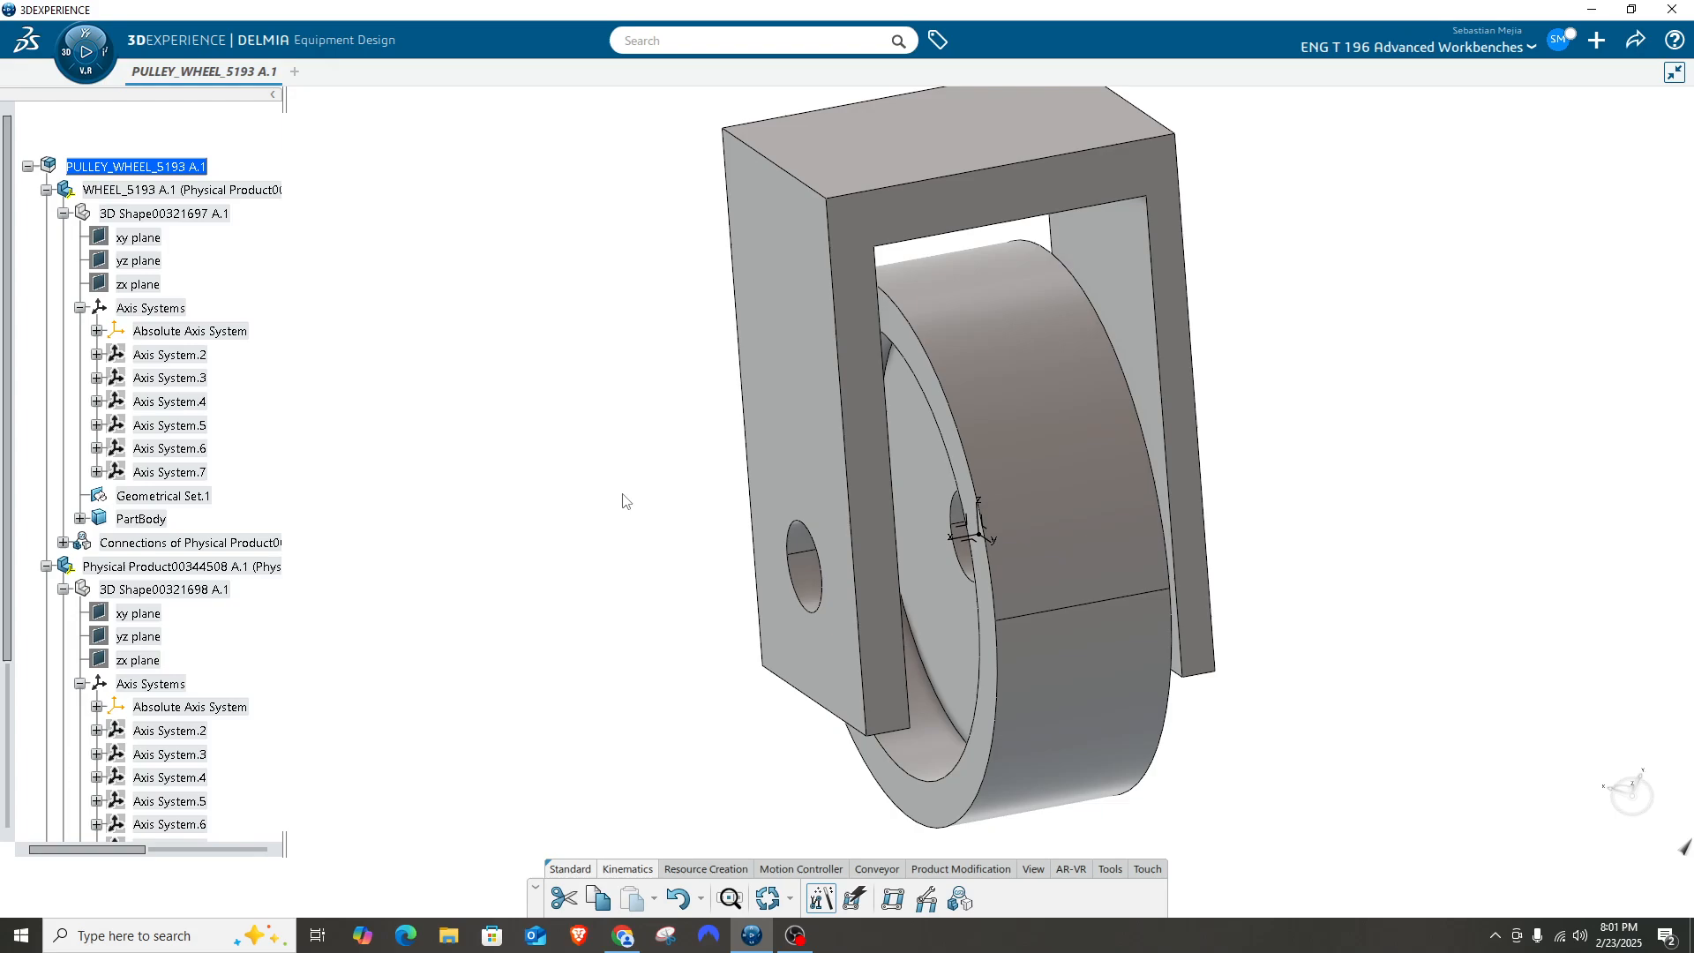
middle_click_drag(566, 449, 548, 480)
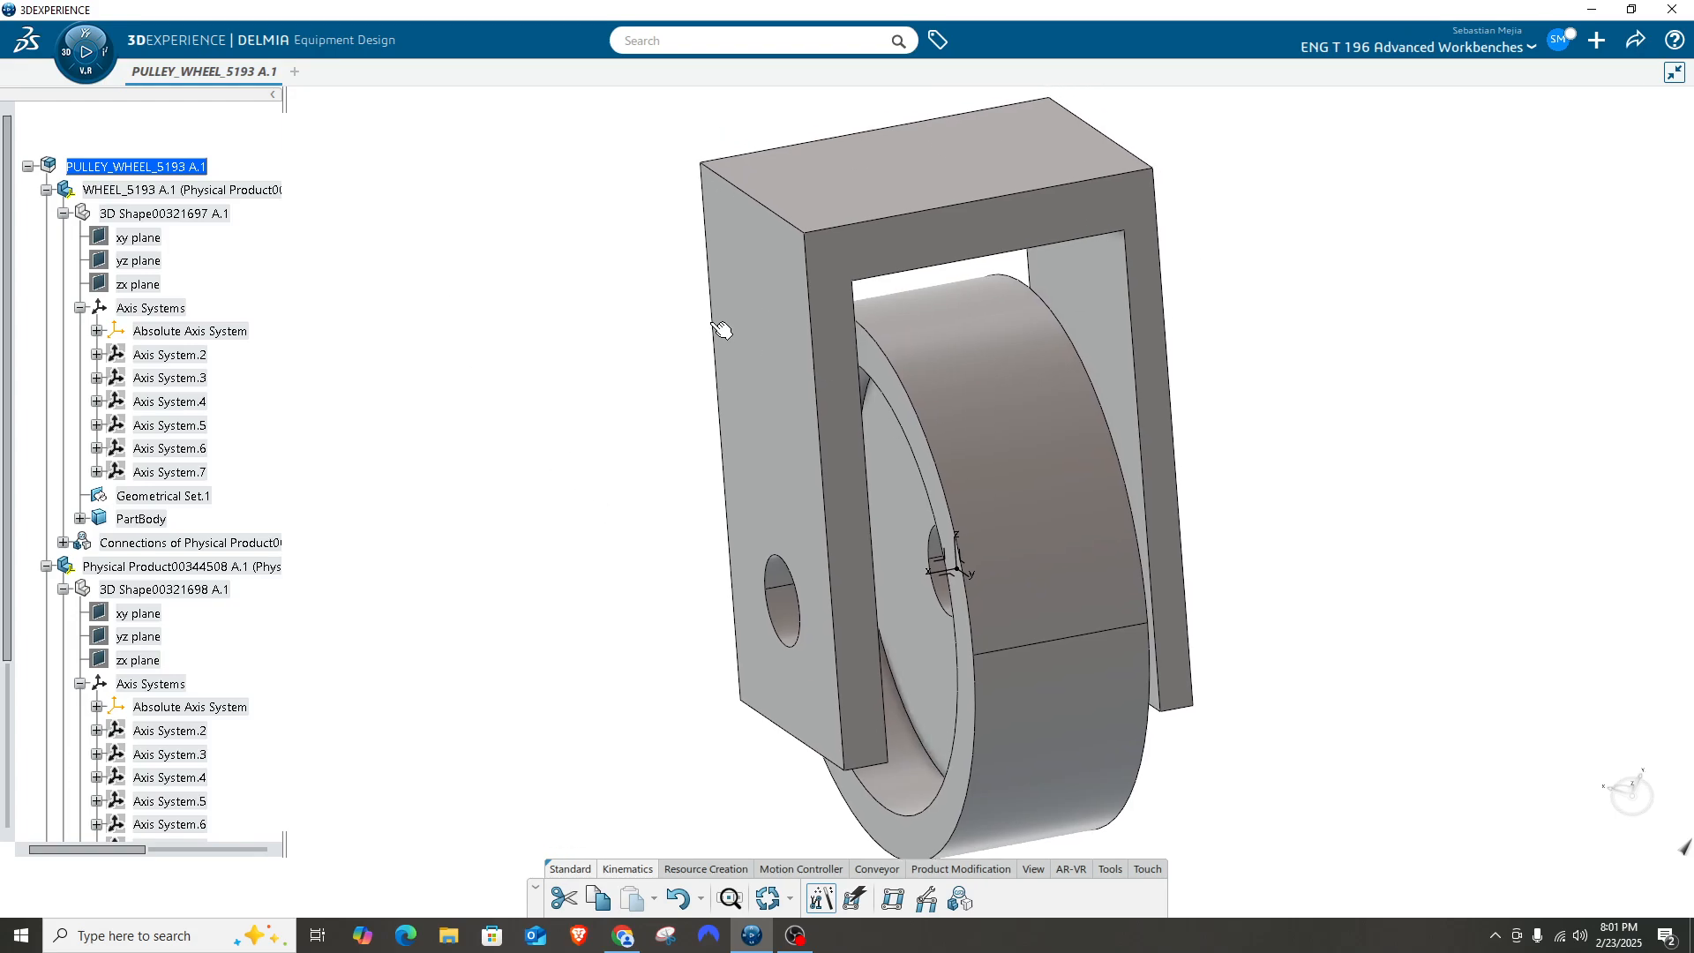
left_click(874, 192)
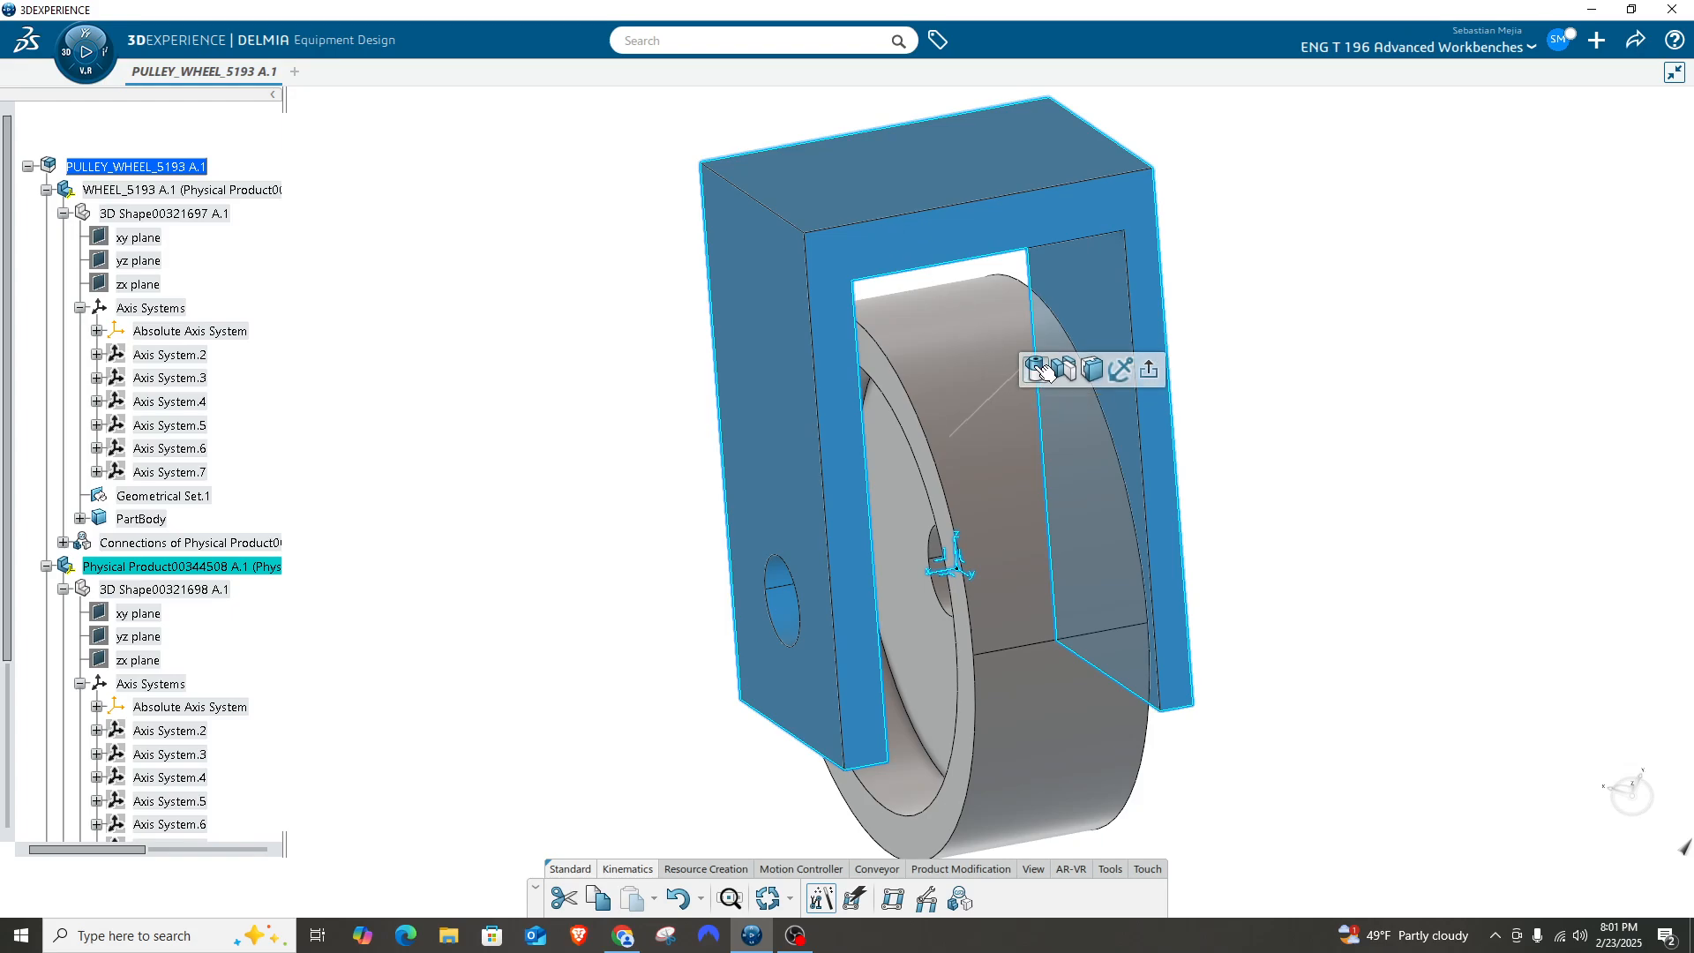
Define the joint plane from the existing axis system at the wheel's centre.
left_click(1008, 545)
mouse_move(1066, 551)
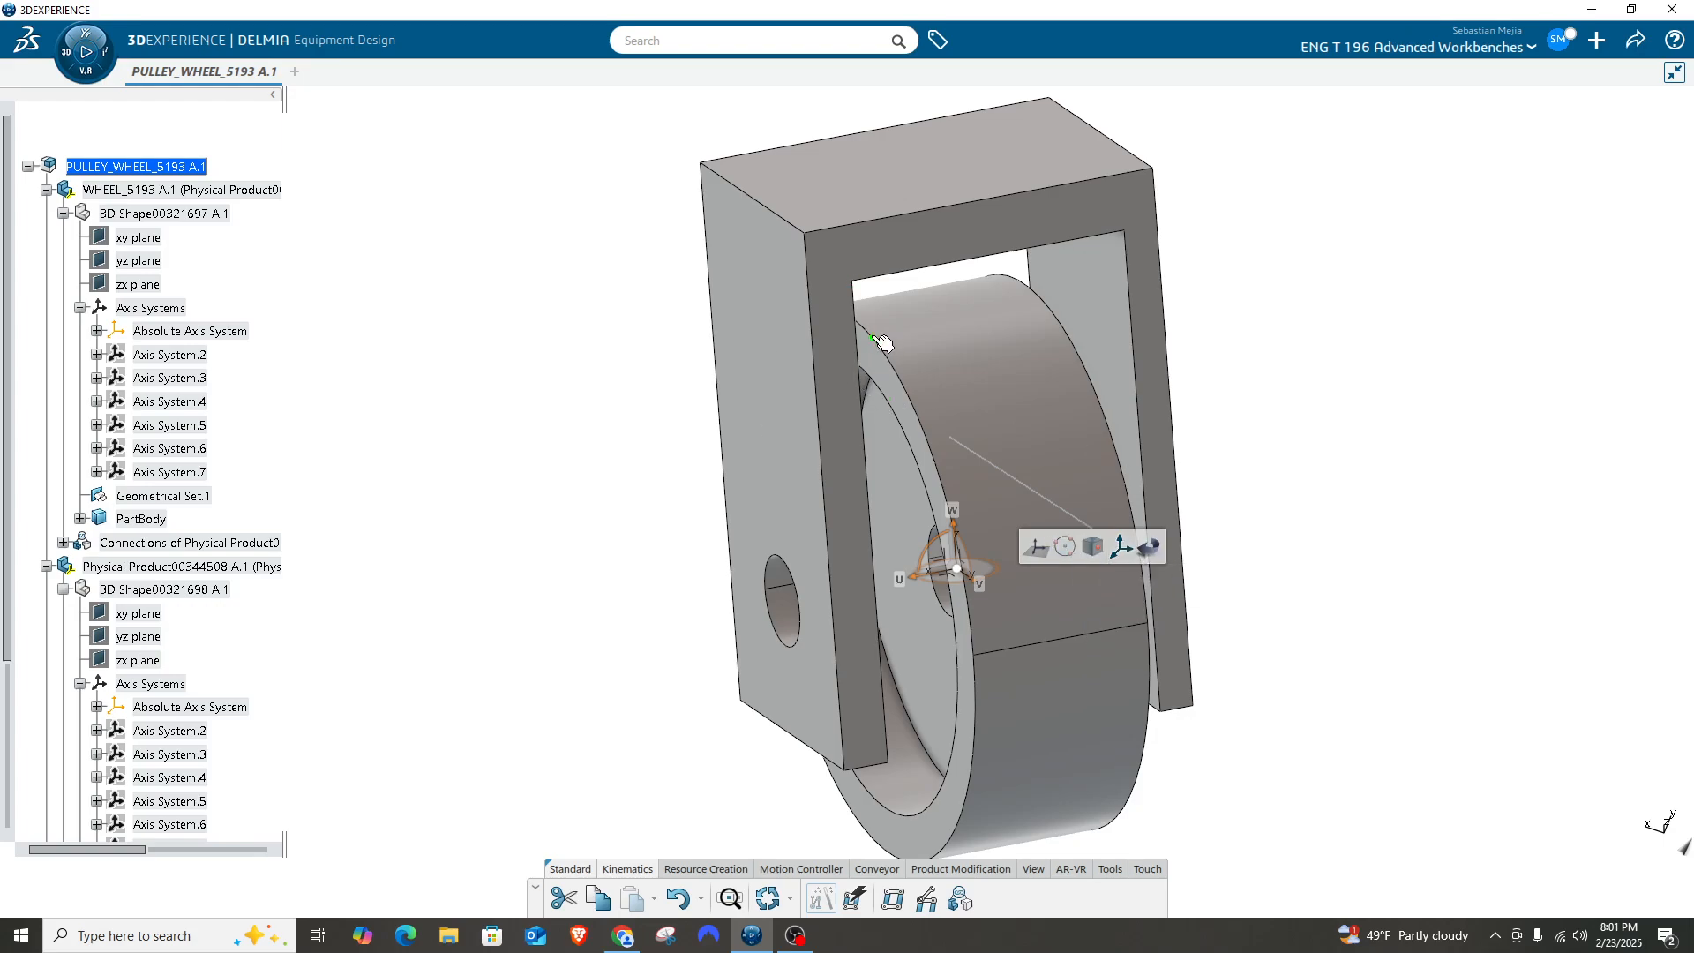
left_click(836, 785)
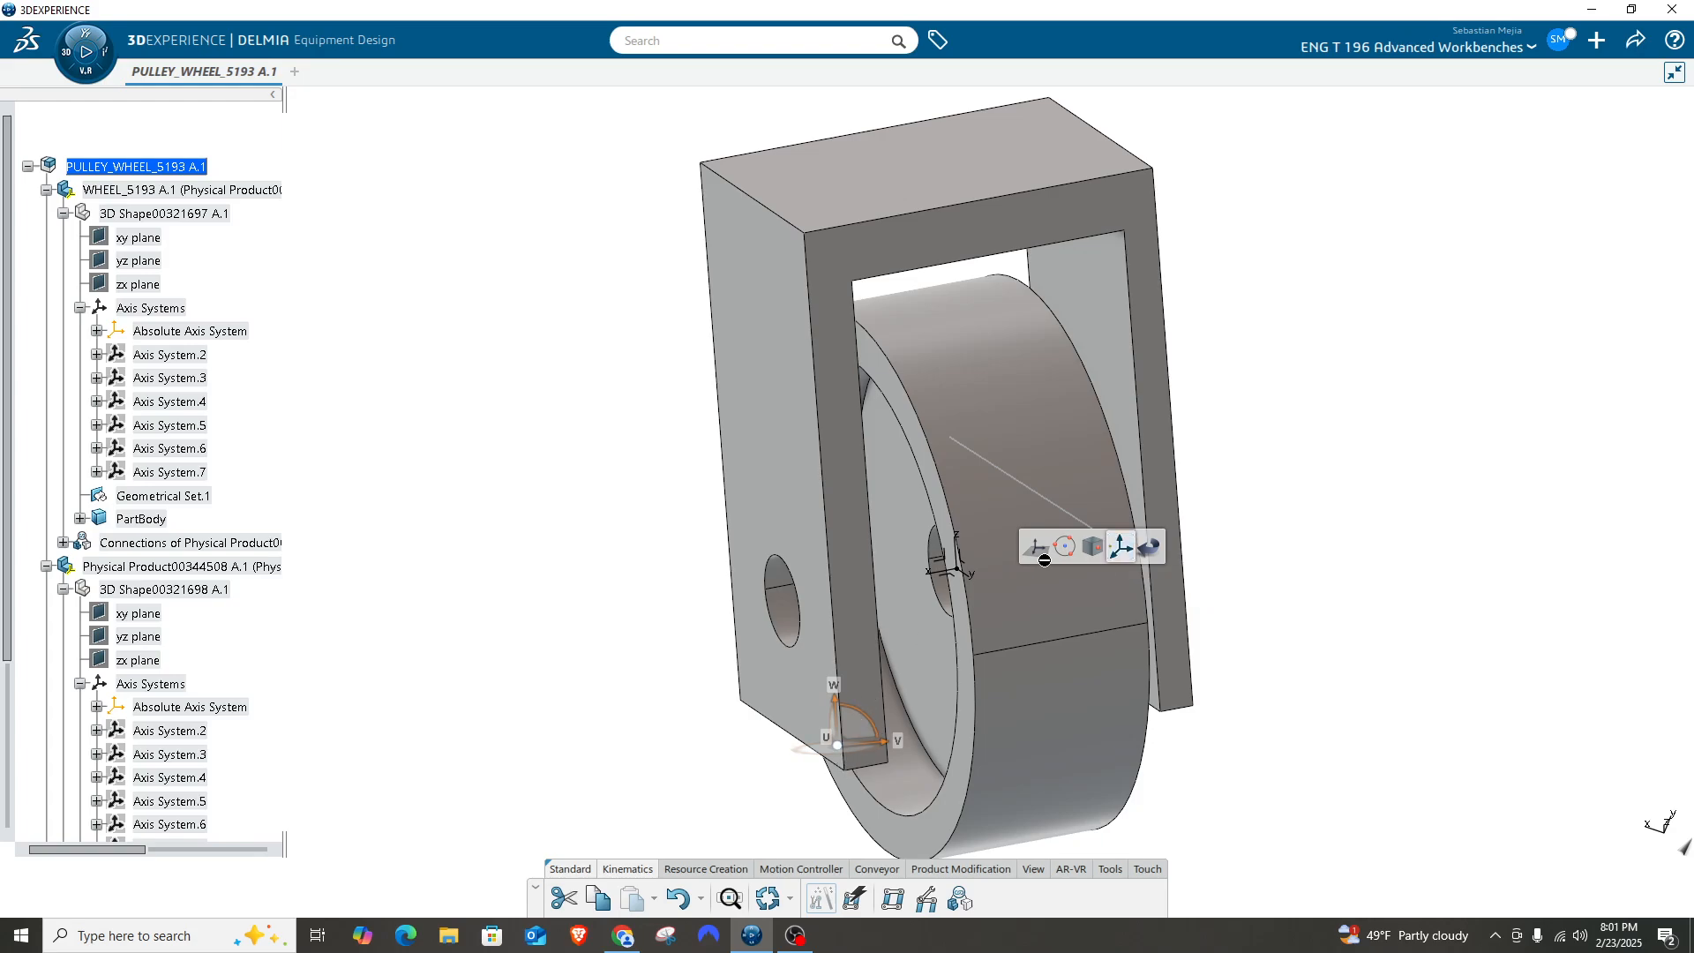
left_click(1122, 549)
left_click(956, 570)
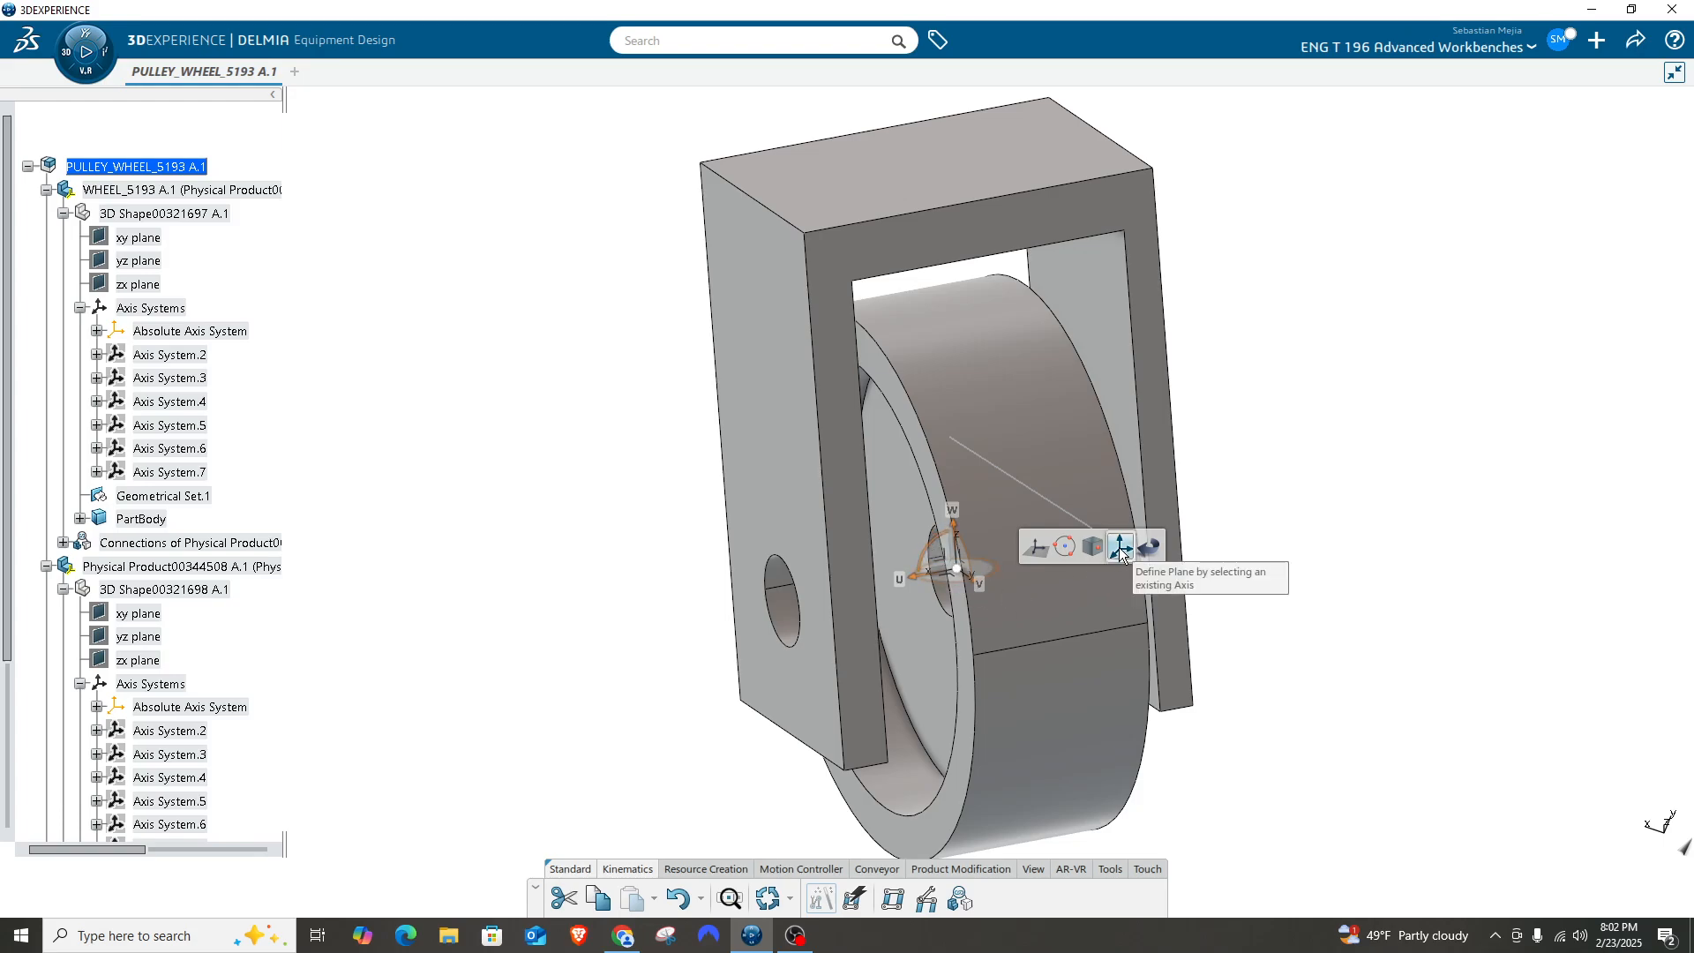
Complete the joint with the wheel as a command joint about the X axis, and expand the mechanism representation in the tree.
left_click(1021, 427)
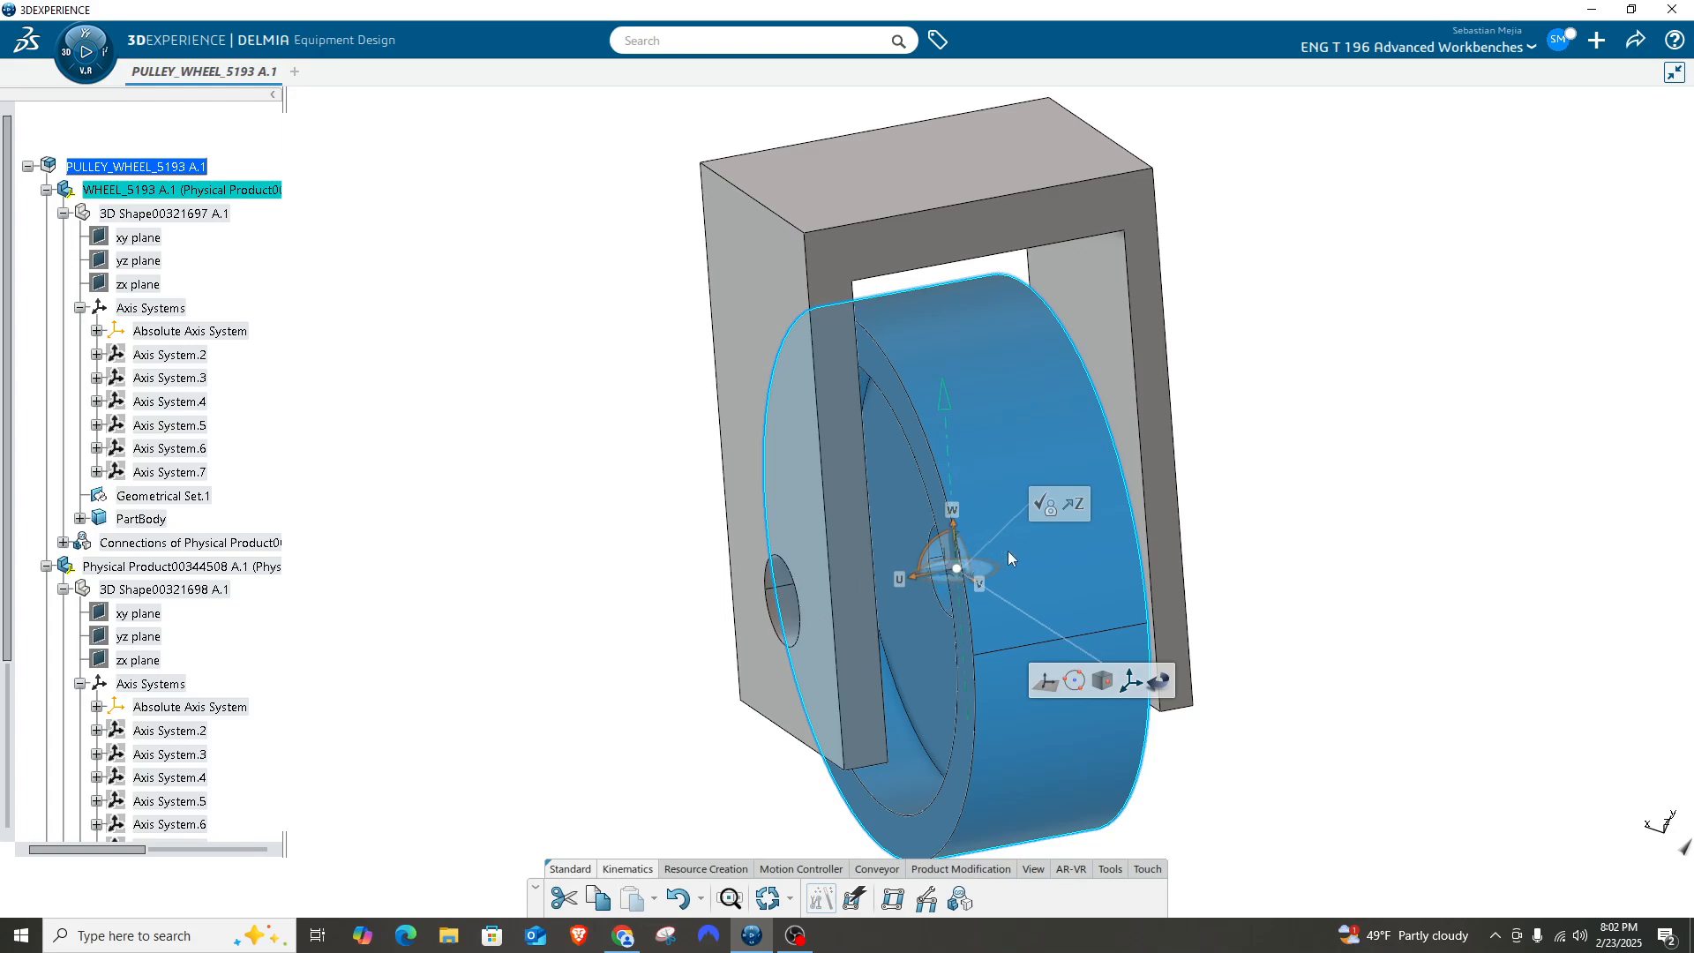
mouse_move(1074, 511)
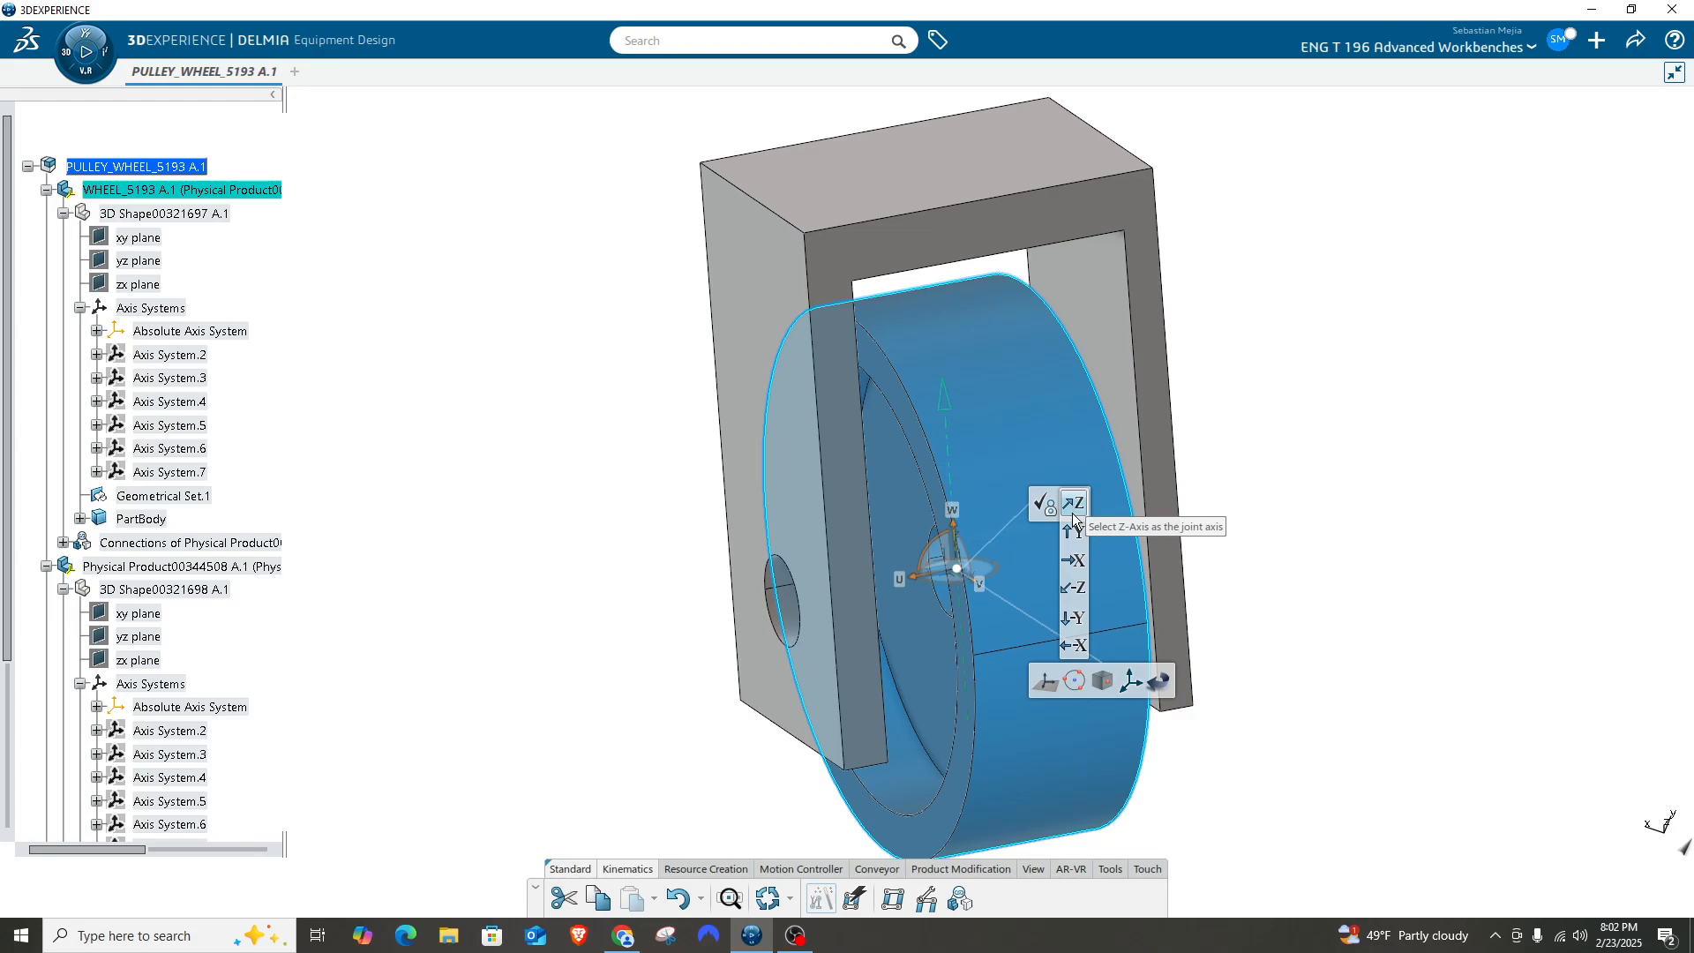
left_click(1077, 562)
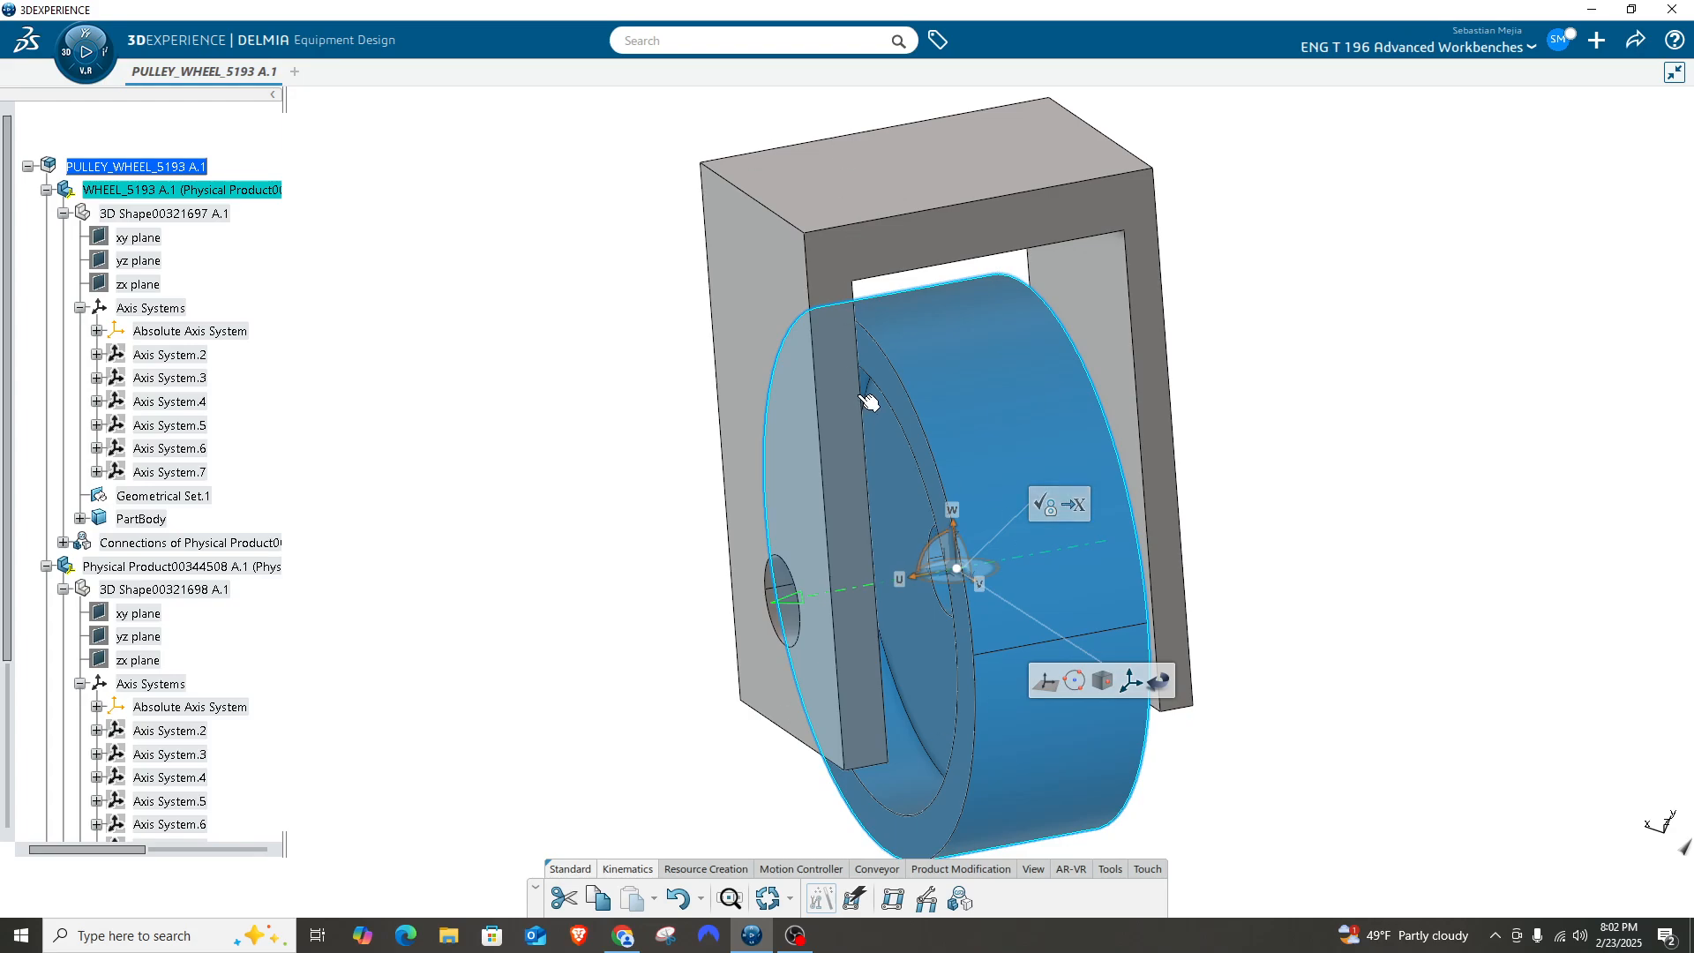
mouse_move(1056, 515)
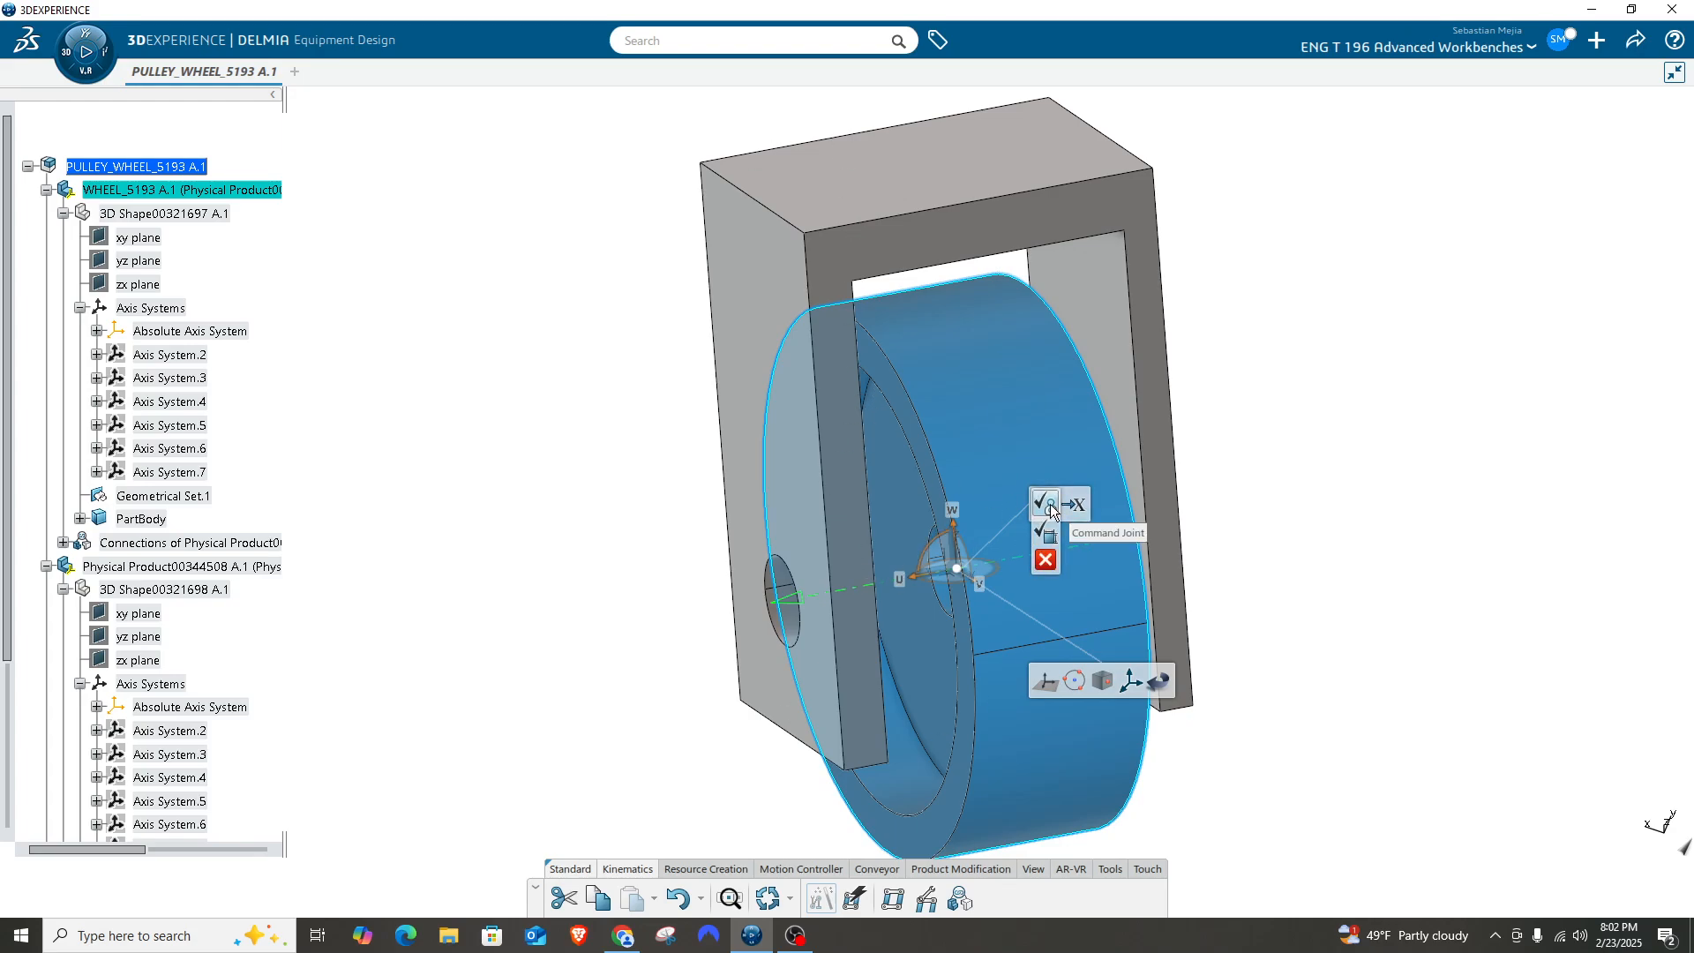
left_click(1047, 505)
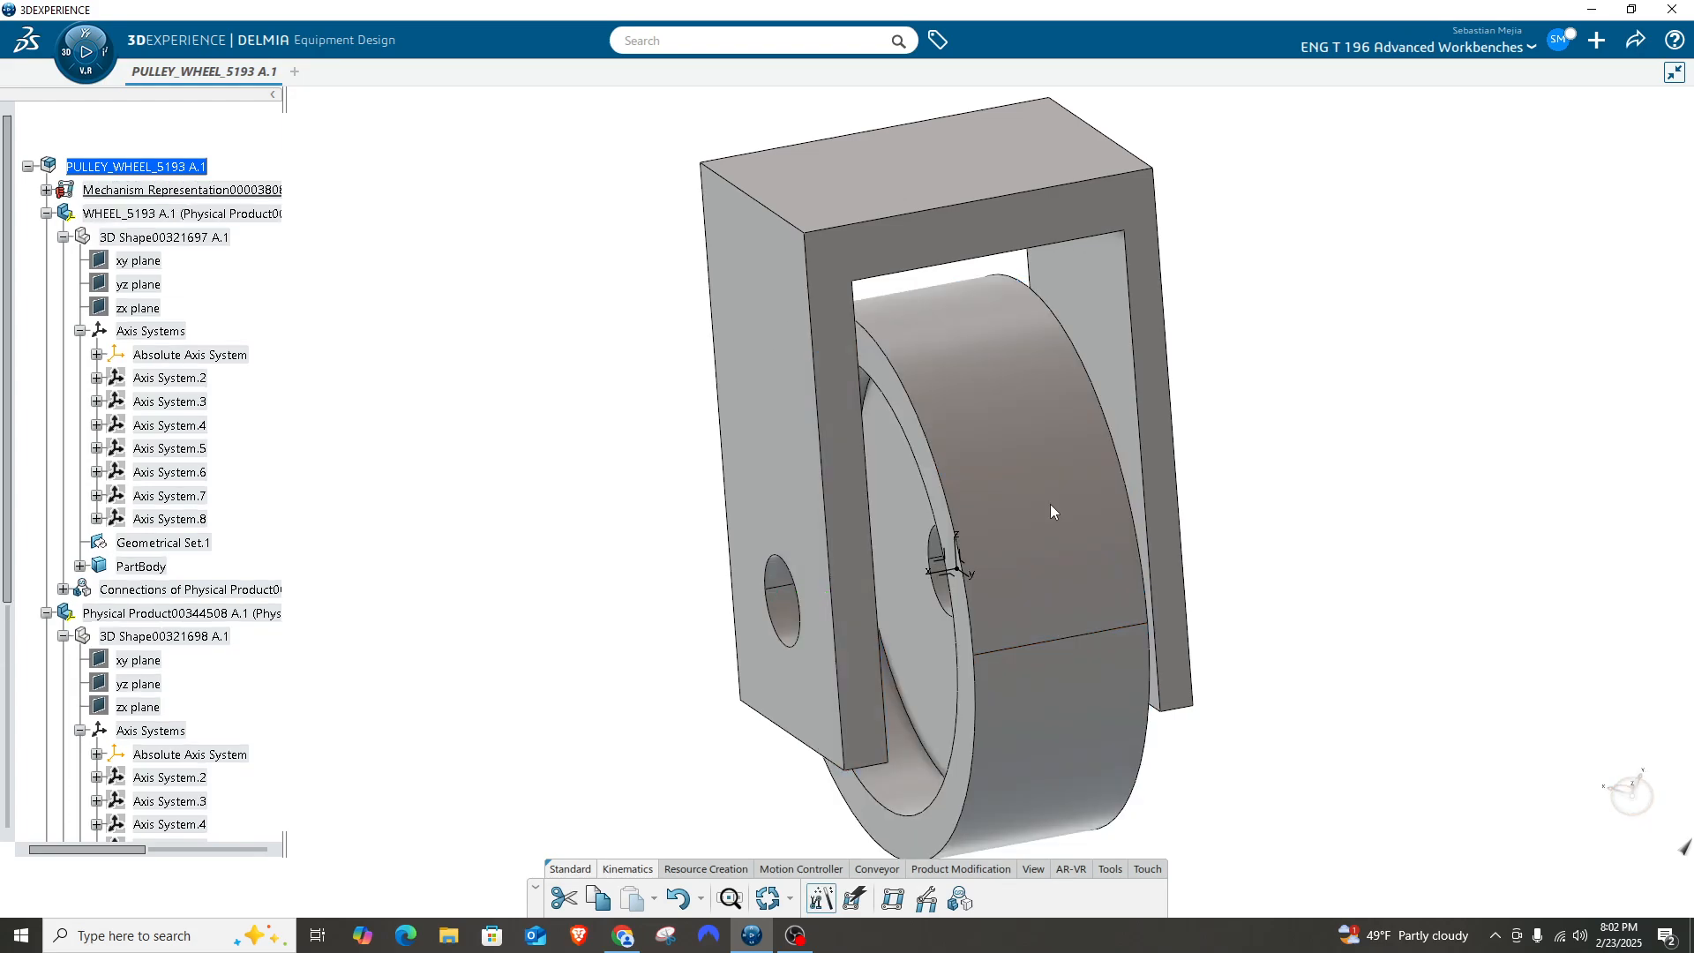
middle_click_drag(1284, 534, 1207, 483)
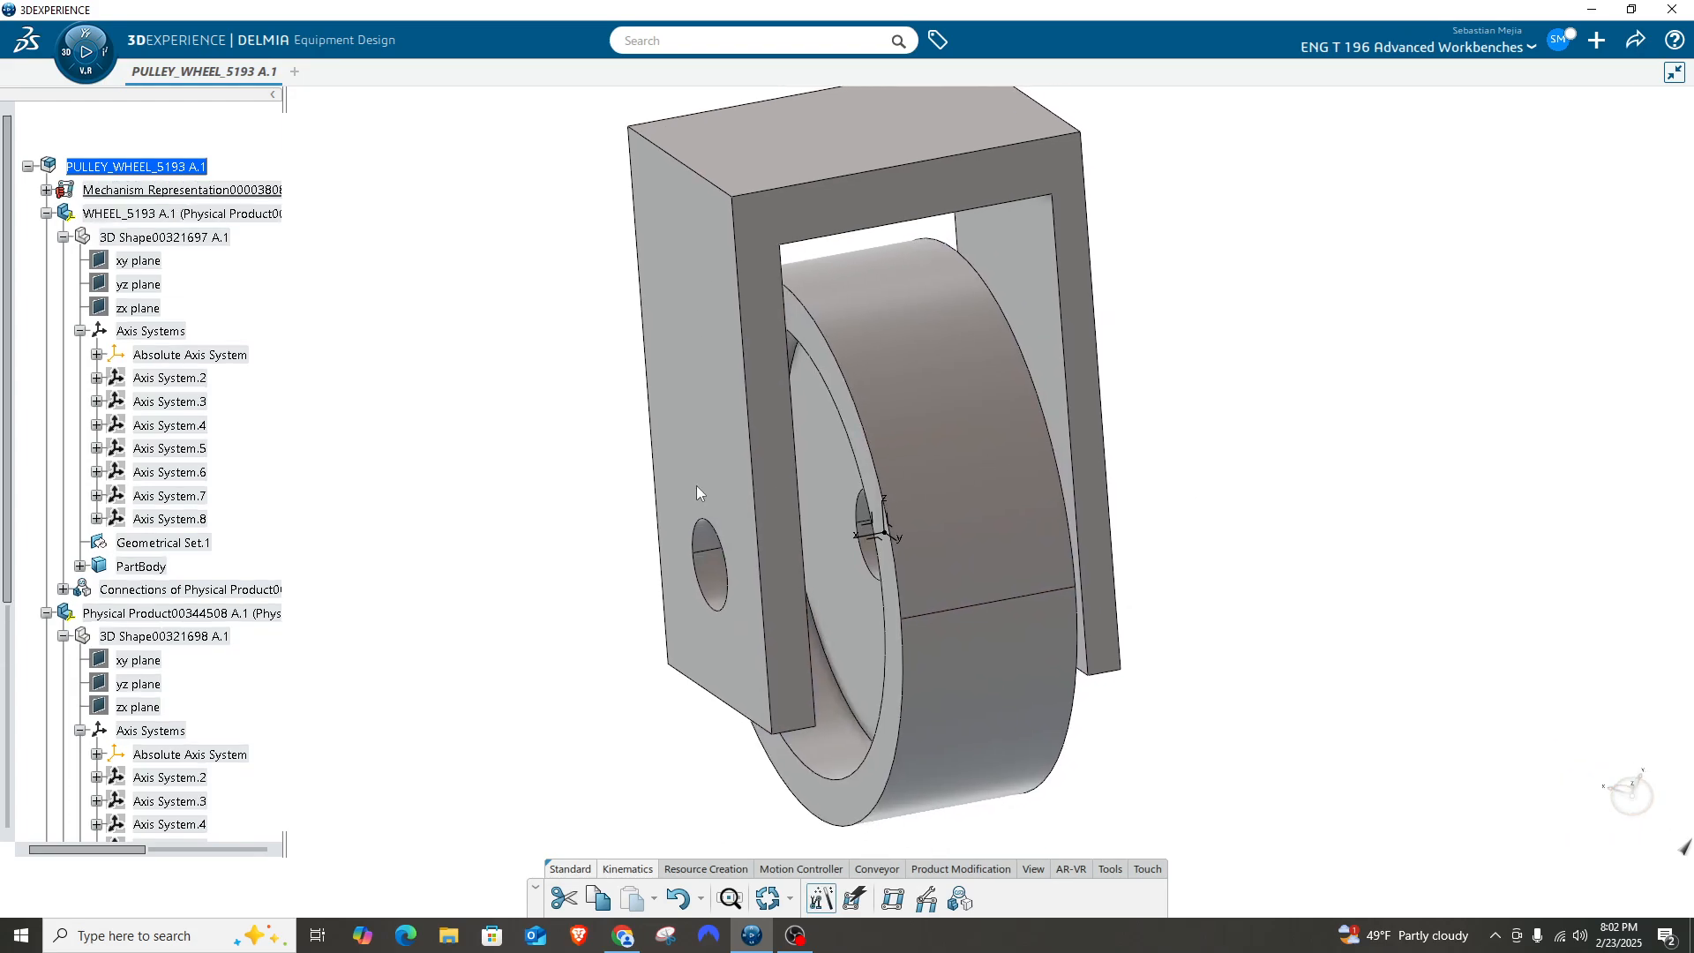
left_click(45, 191)
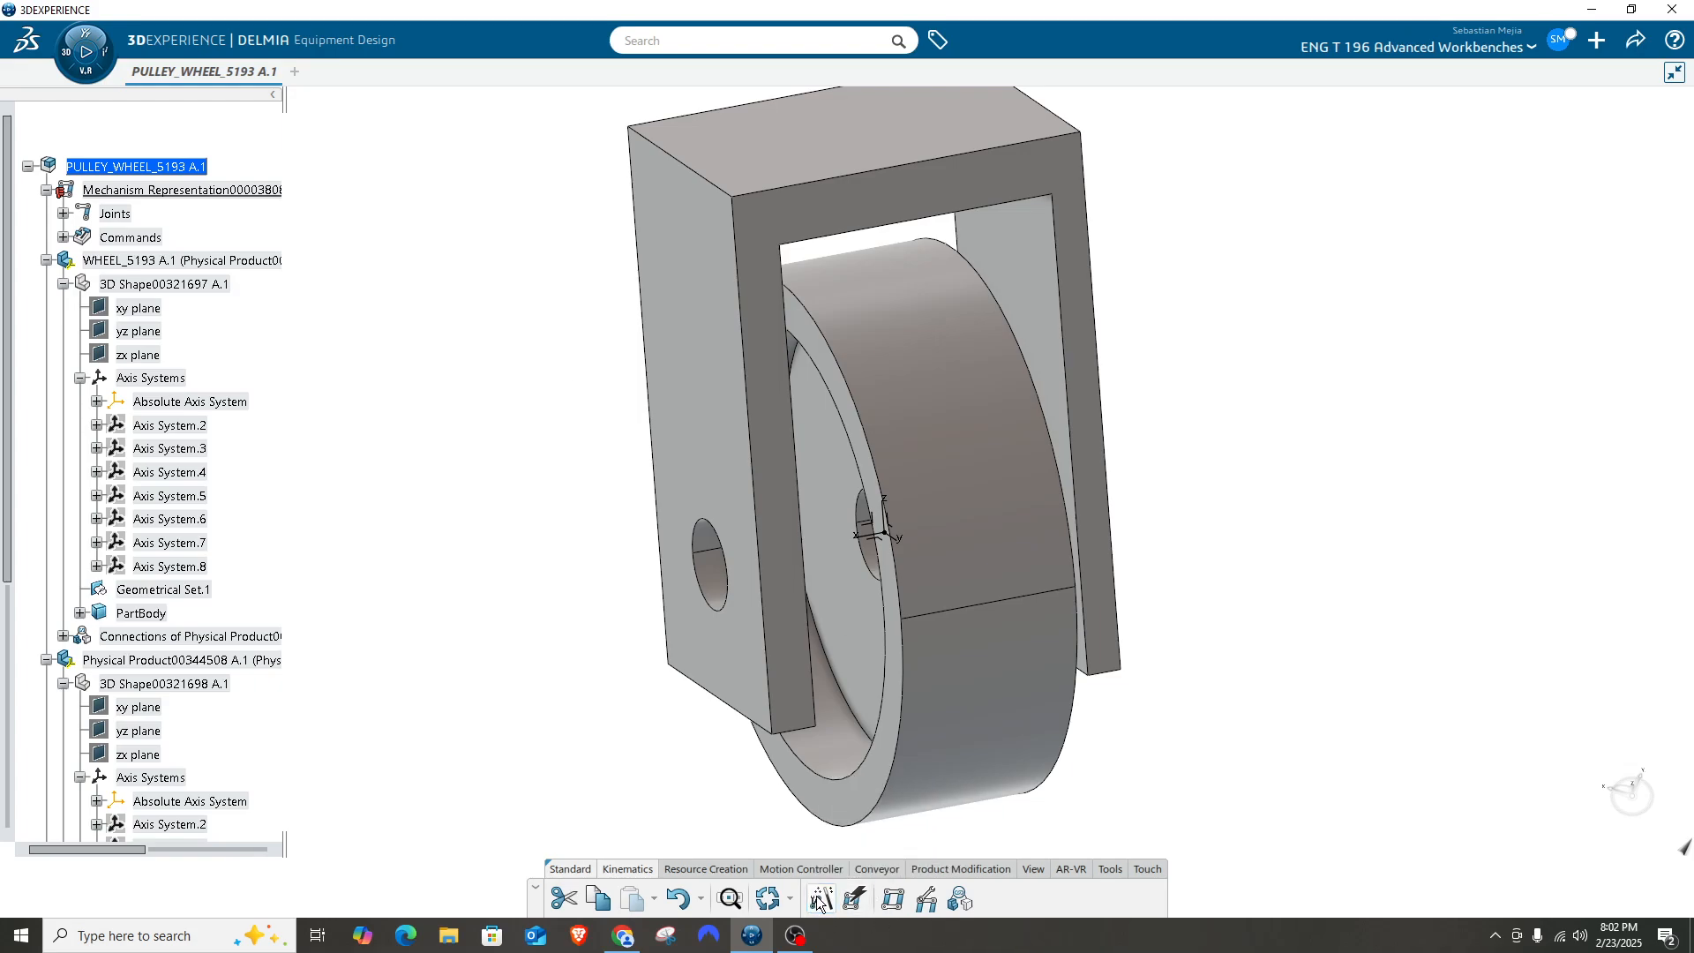
Test the revolute command's rotation in the Mechanism Player, and close the player.
double_click(143, 239)
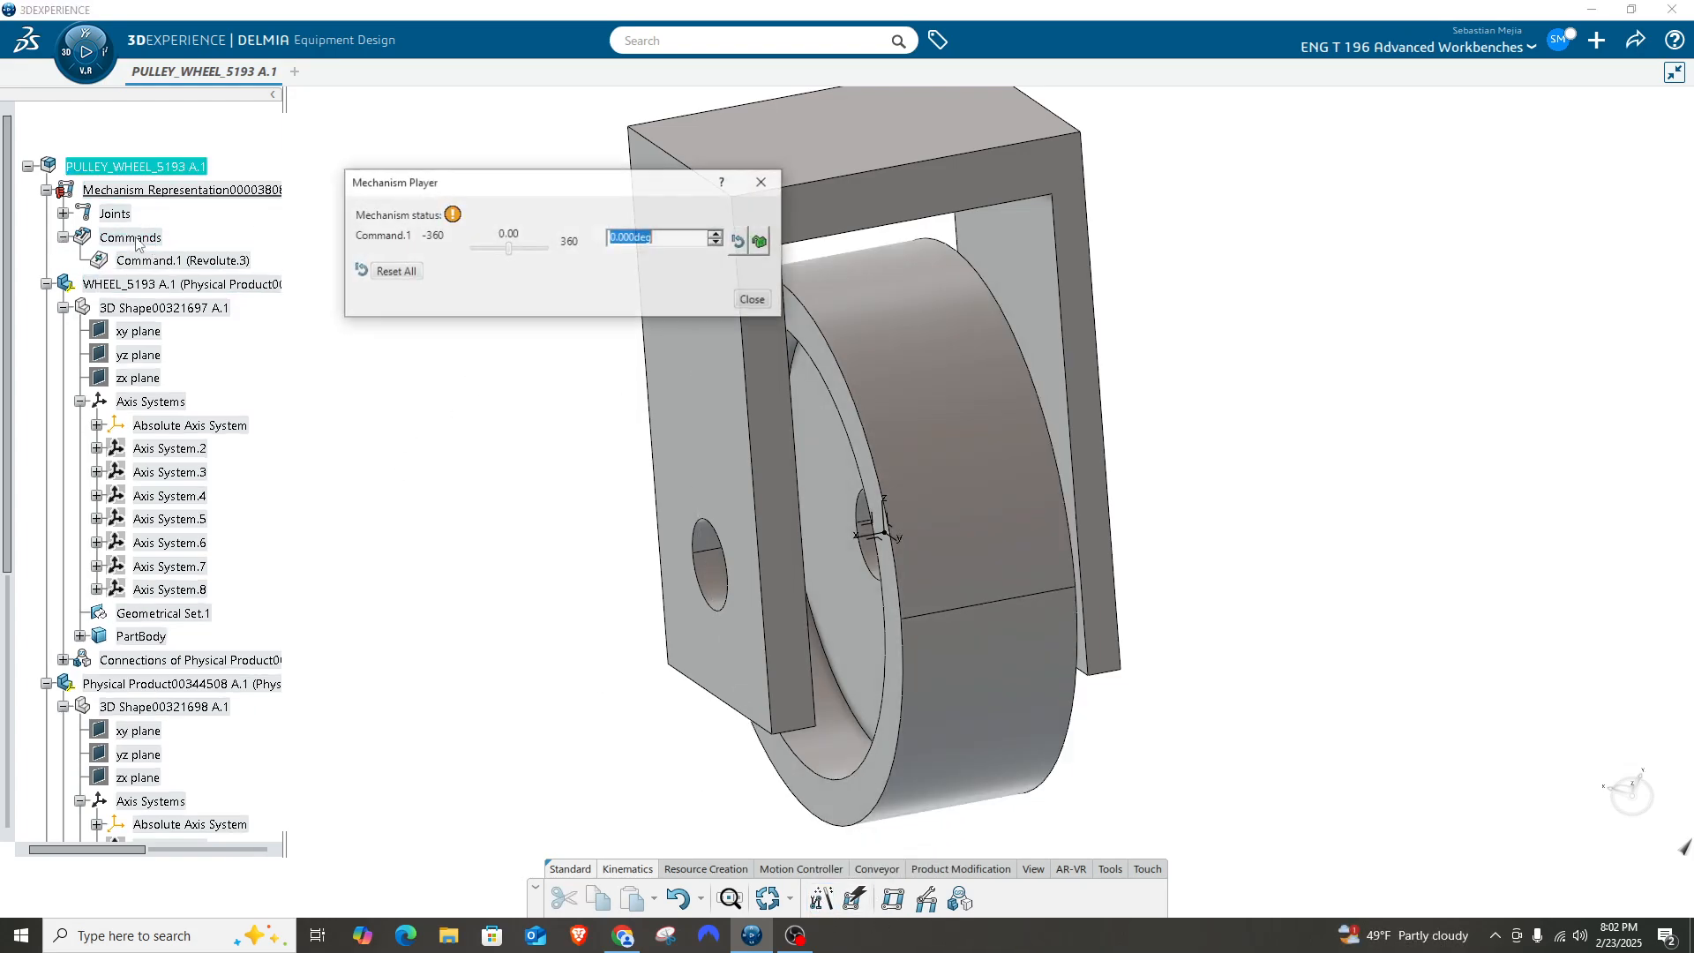
left_click_drag(516, 258, 533, 255)
left_click(753, 300)
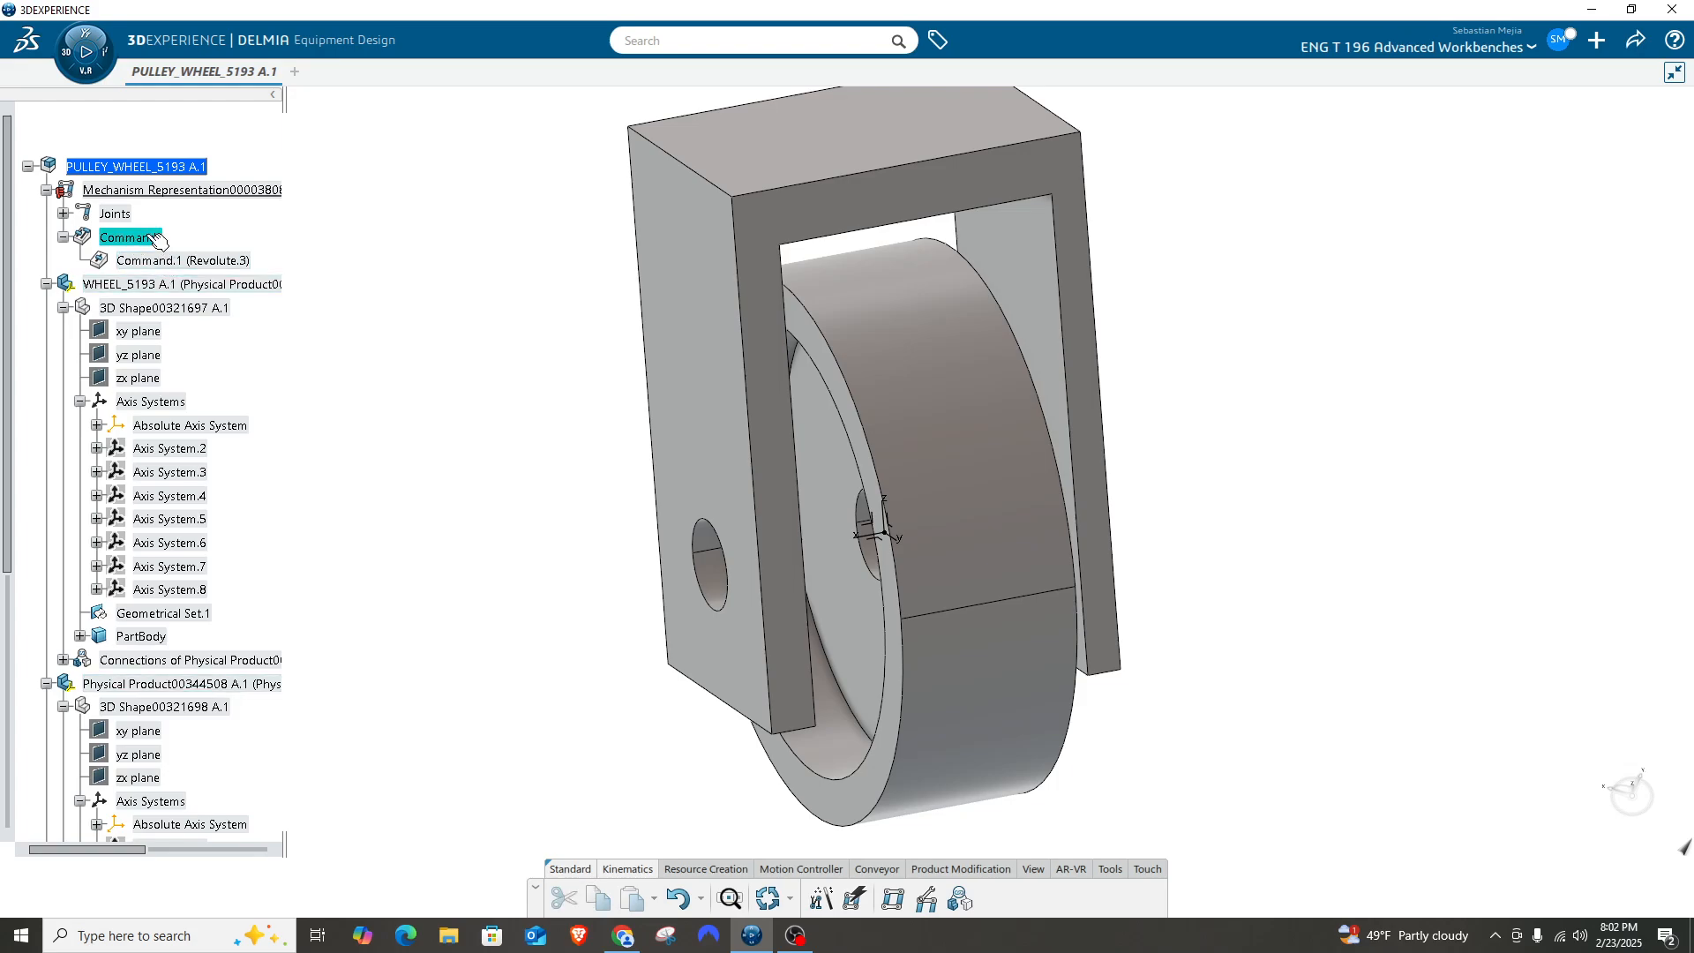
Switch to the Mechanical Systems Design app with the pulley wheel product active.
left_click(55, 55)
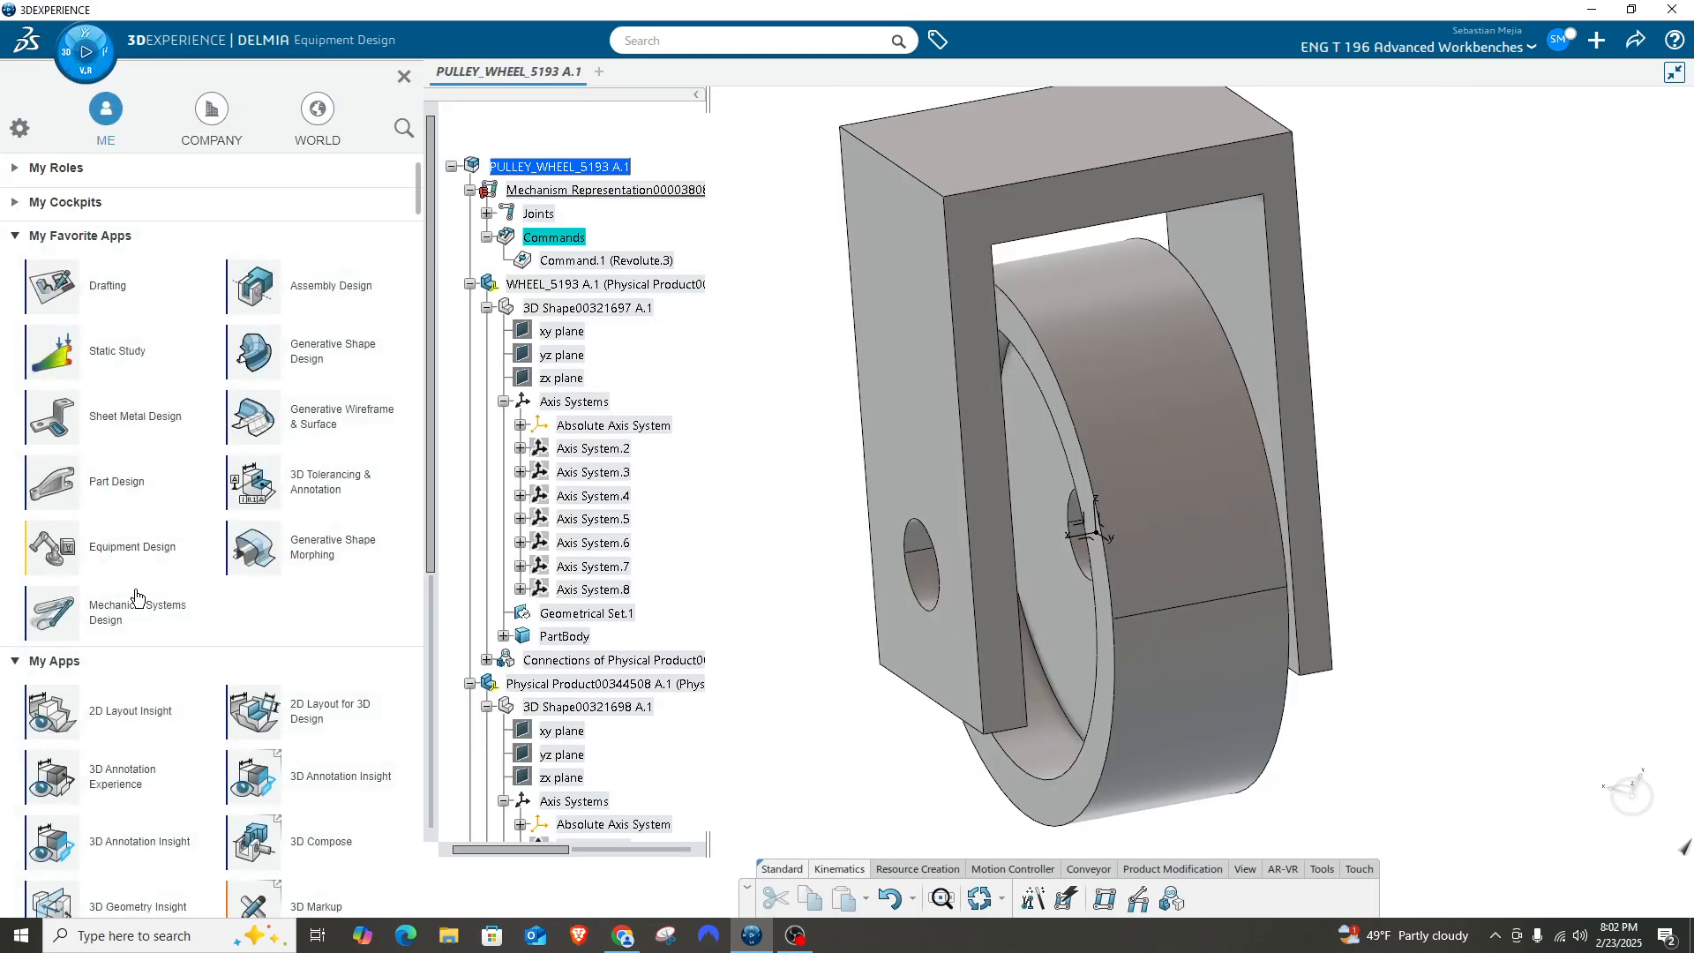
left_click(53, 615)
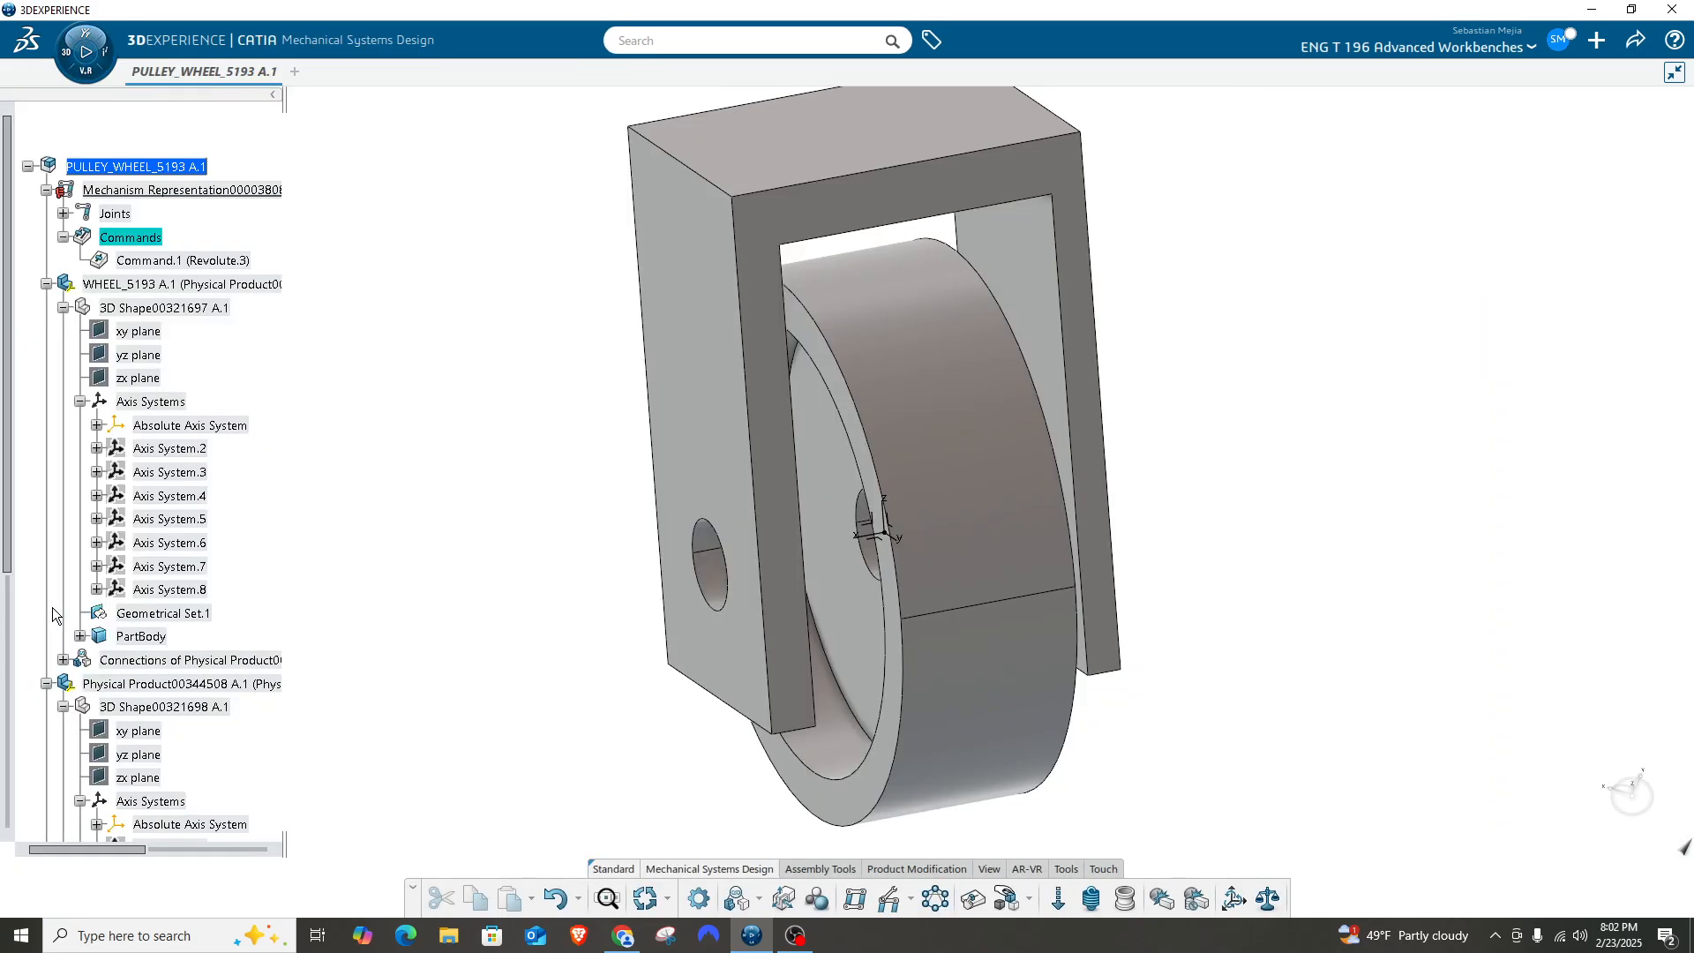
double_click(152, 260)
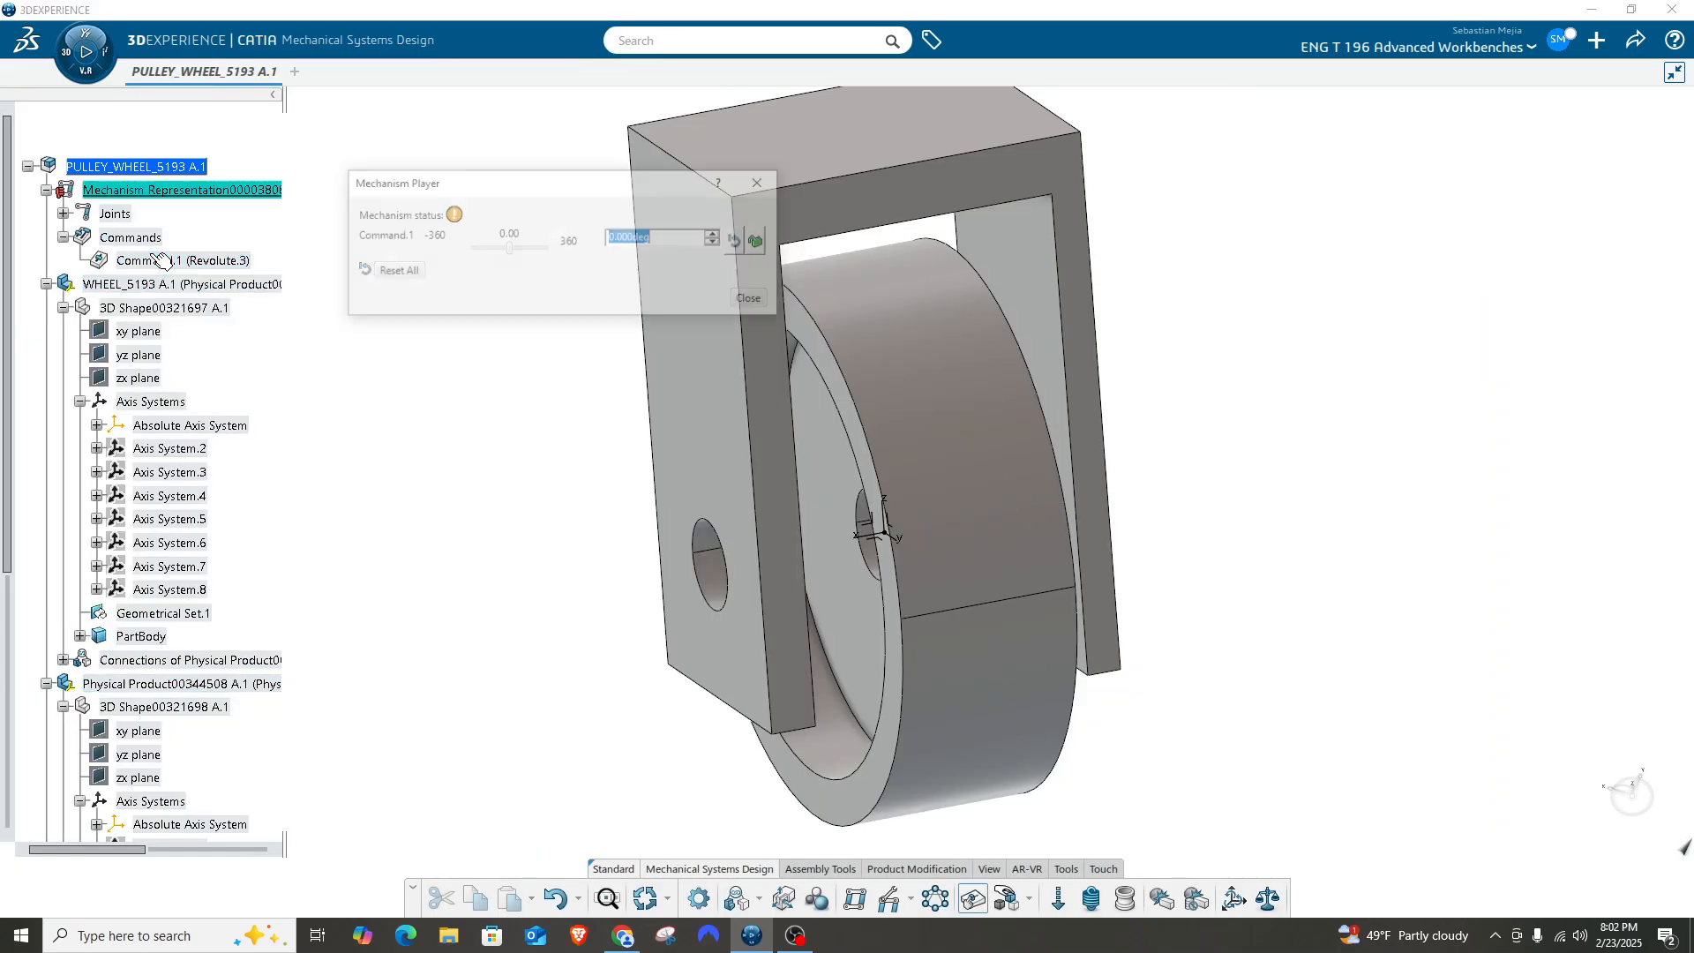
left_click(753, 299)
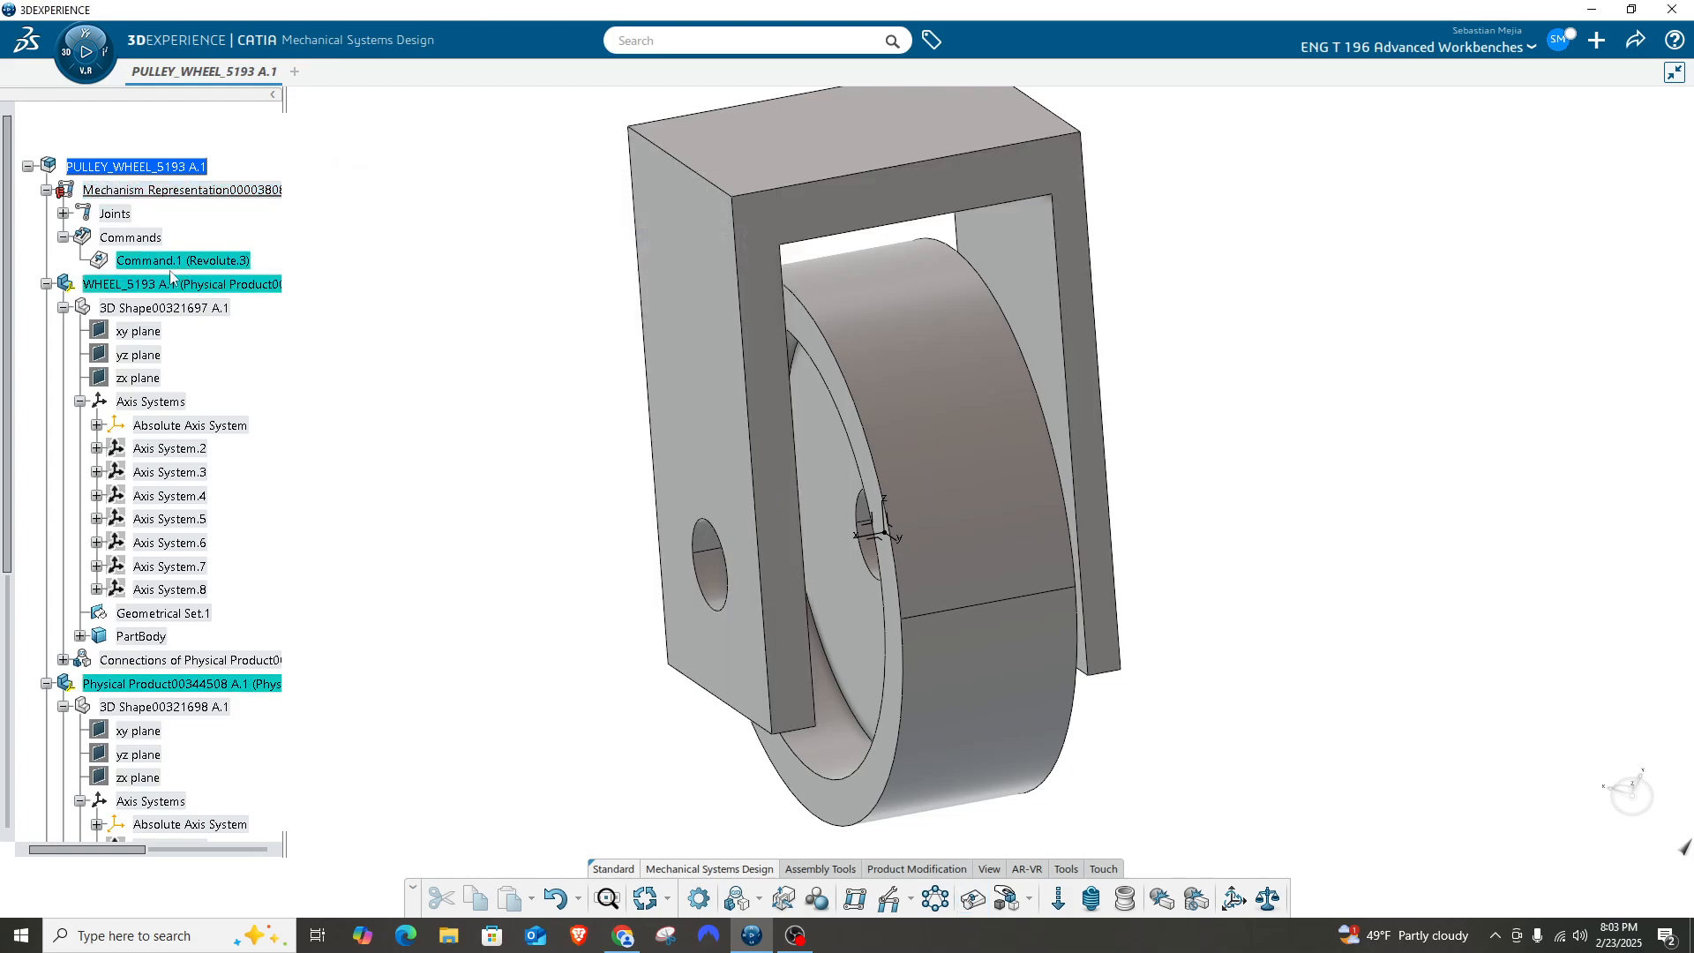
Attach a constant-speed motor to the revolute joint's command in the mechanism.
right_click(168, 262)
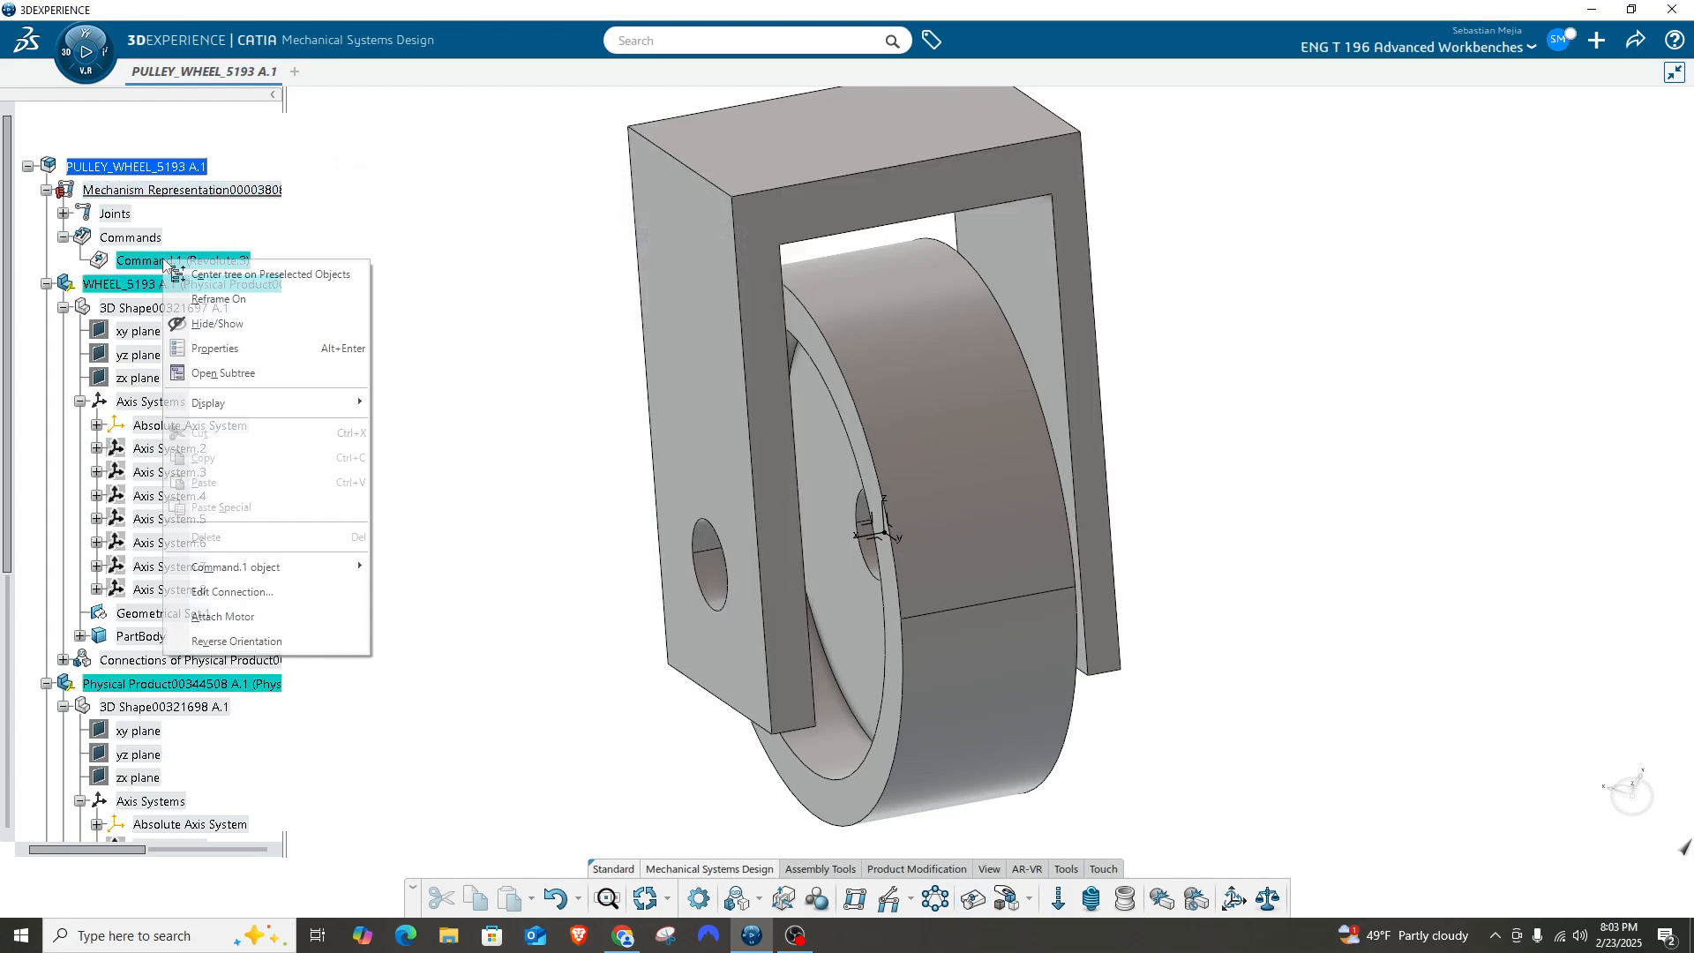
left_click(272, 615)
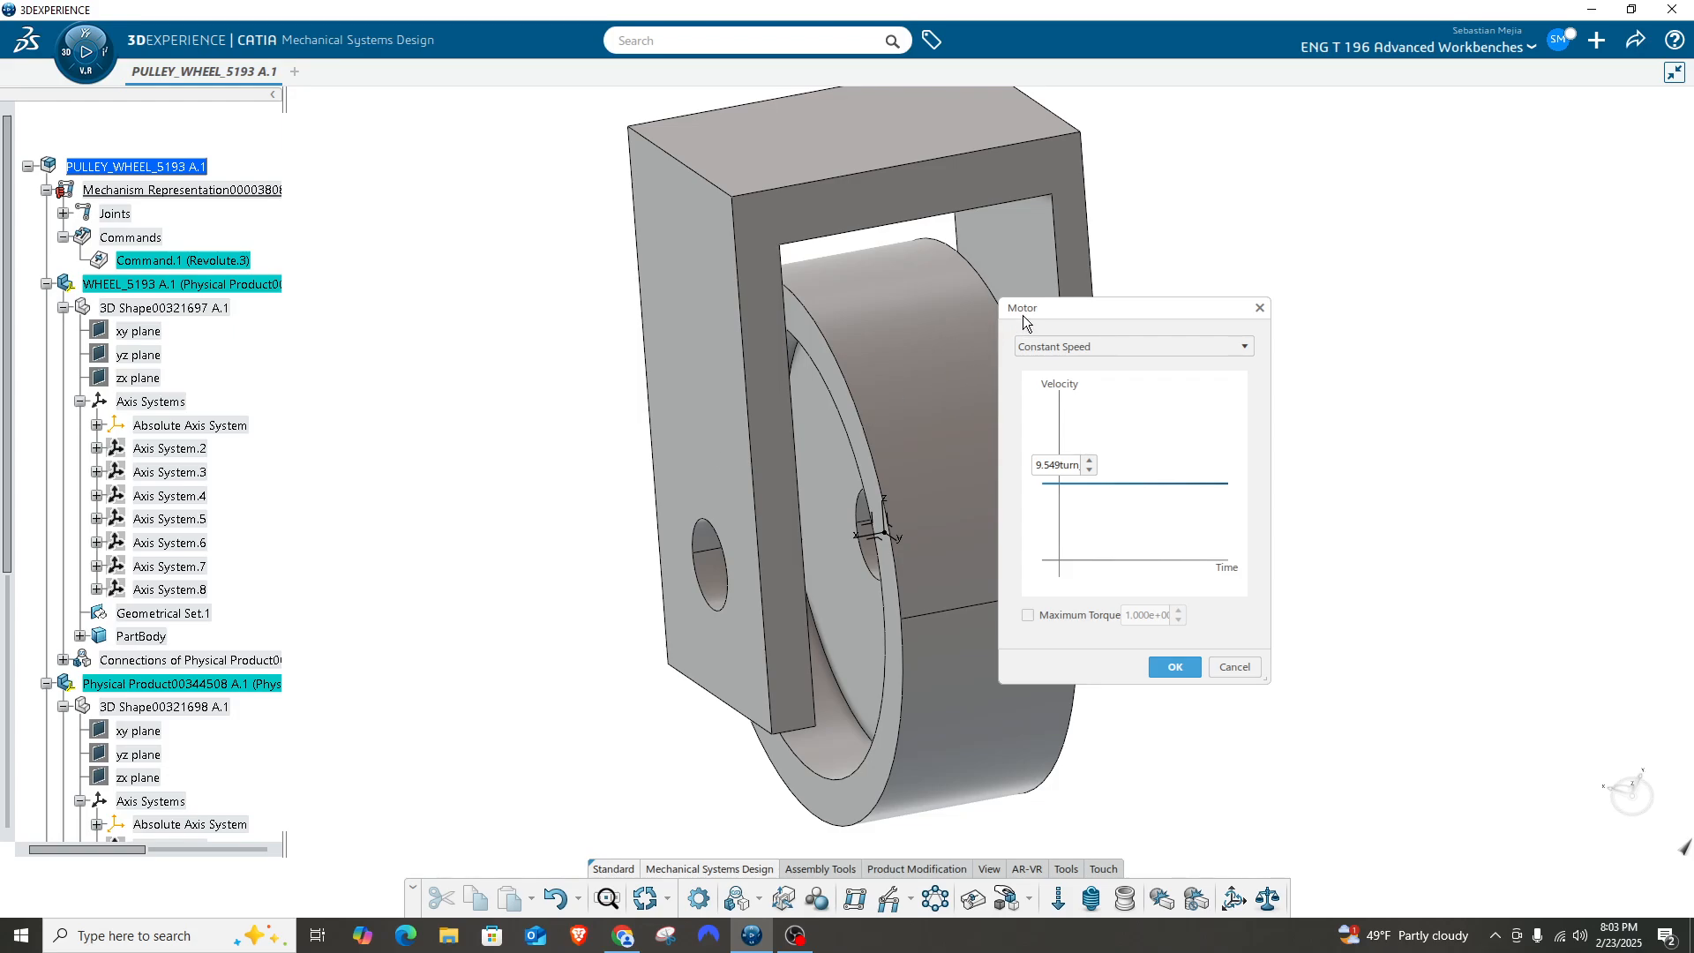
left_click_drag(1023, 315, 1181, 309)
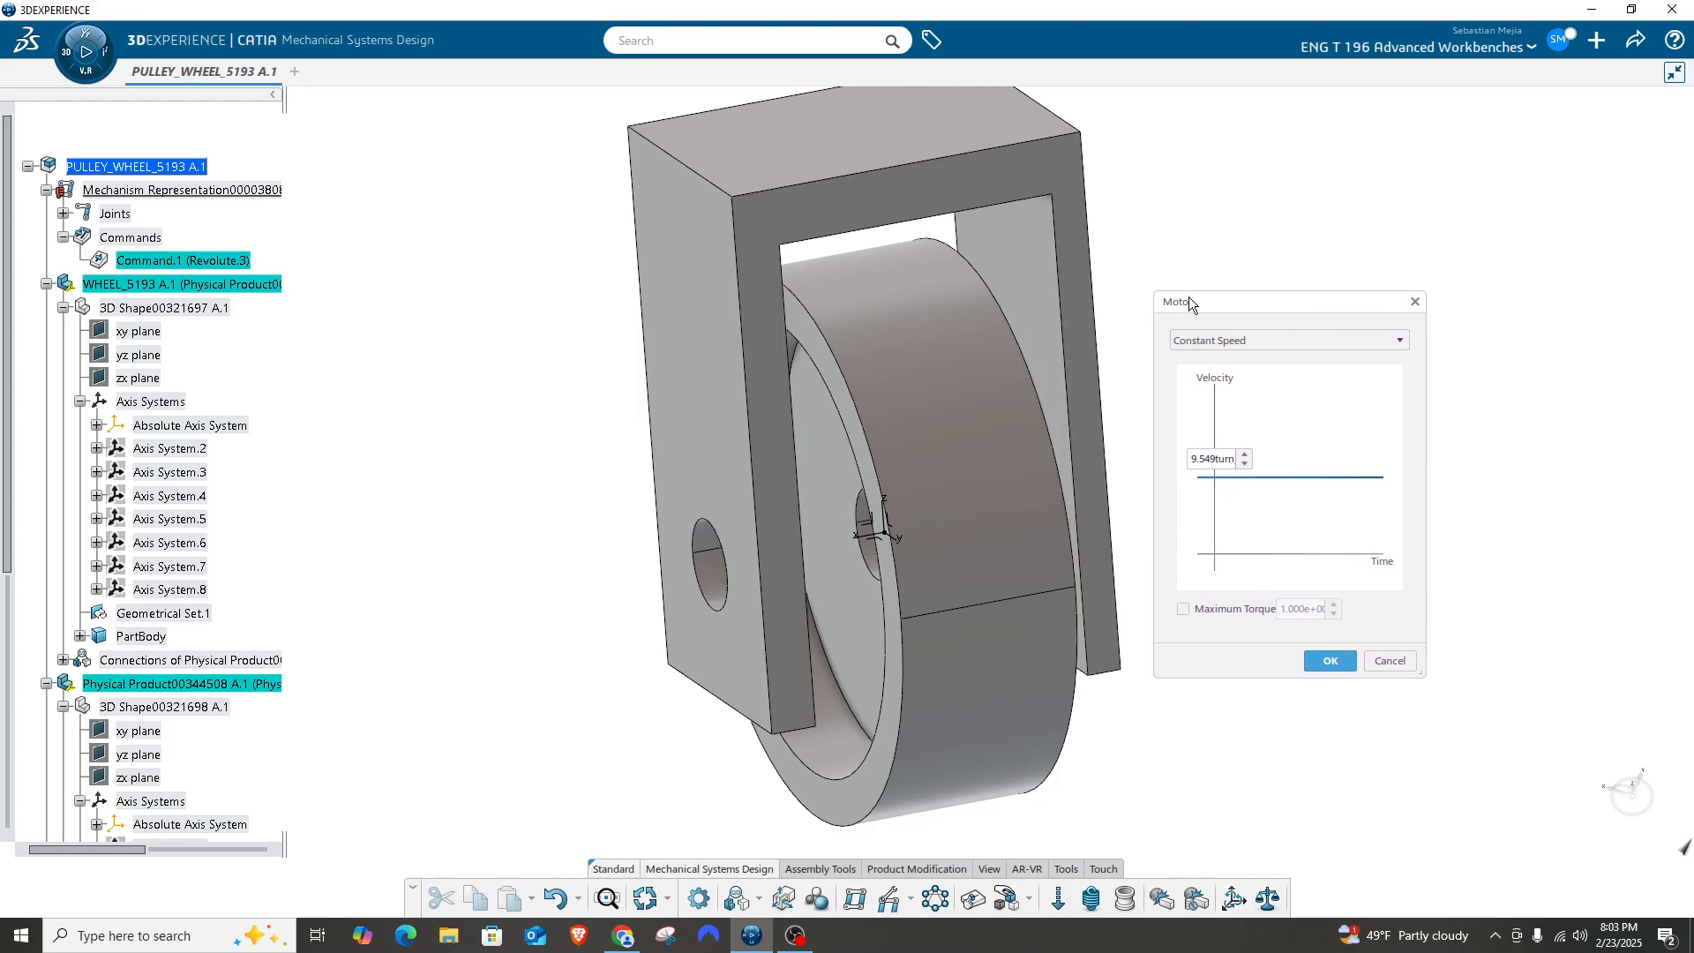
left_click(1330, 661)
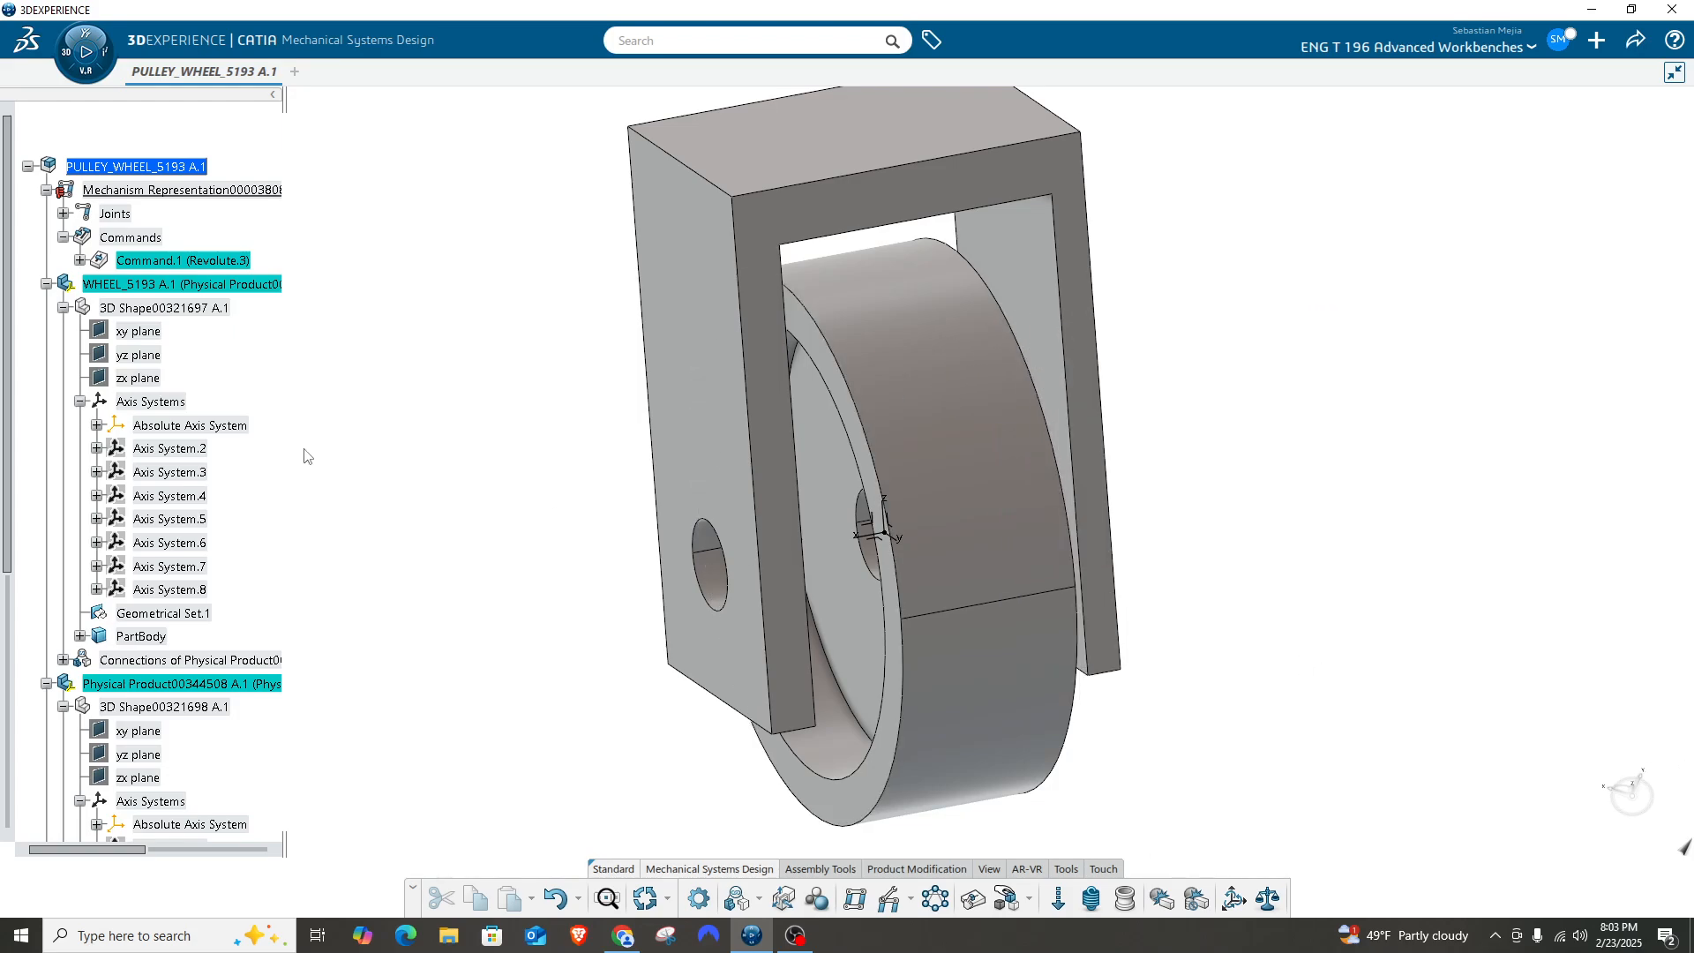
Open the new motor's definition under its command and play the wheel's motion simulation.
left_click(79, 261)
double_click(150, 284)
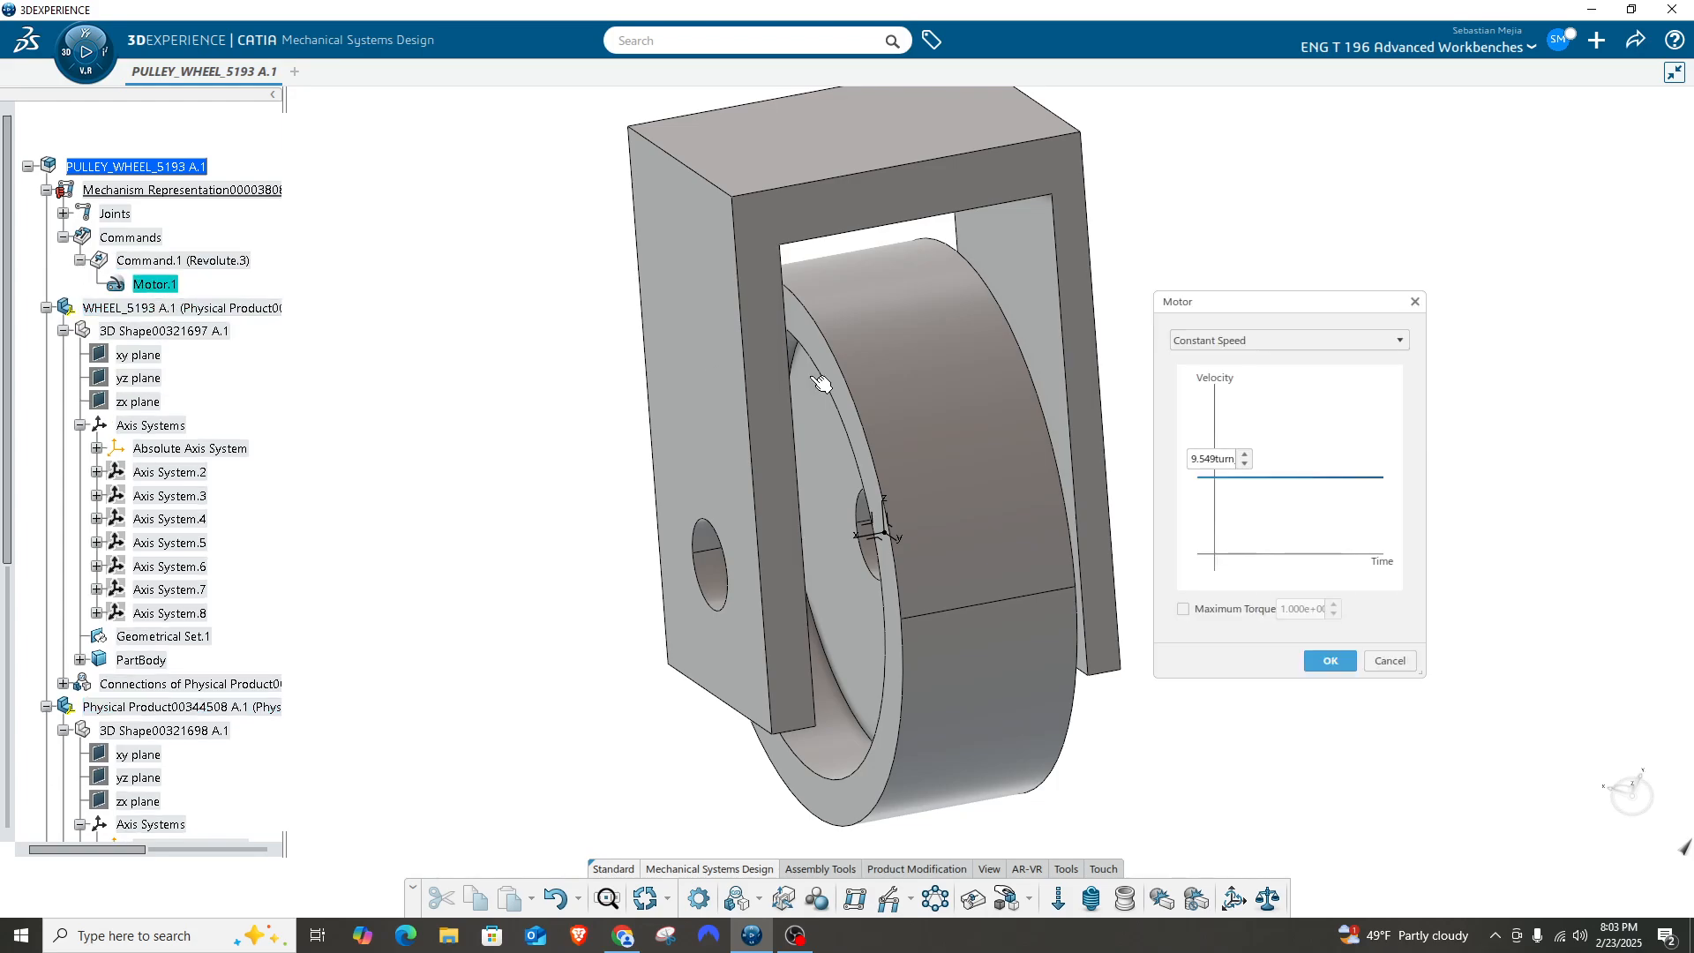
left_click(86, 51)
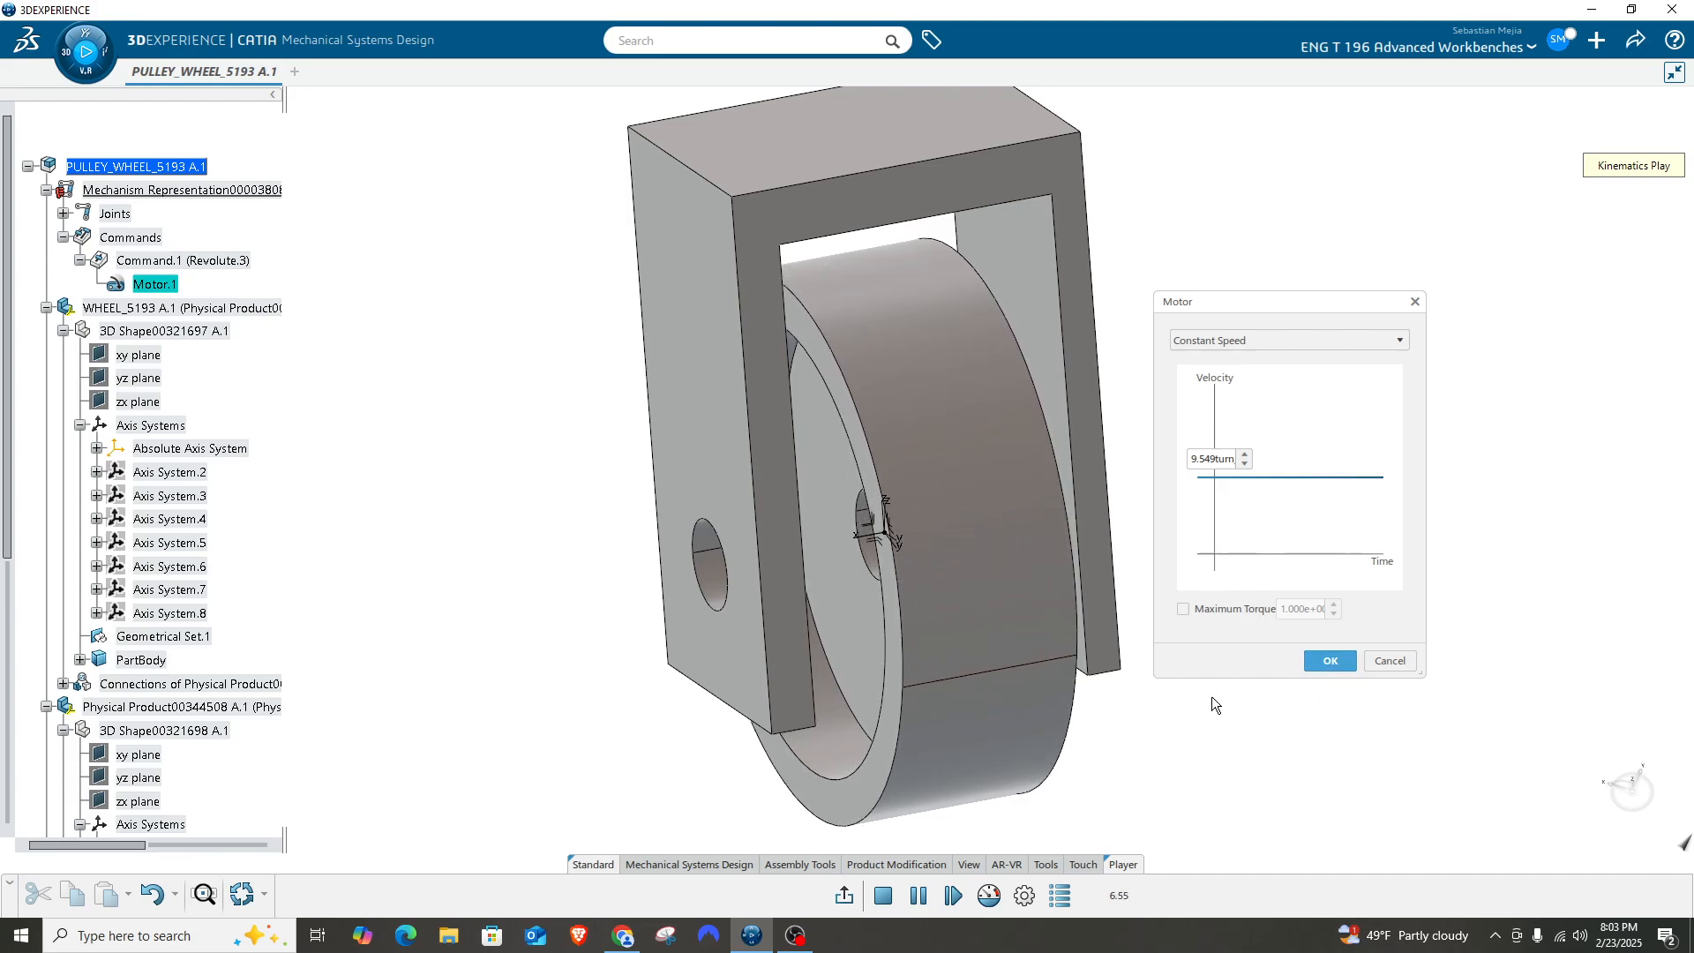
Confirm Kinematics as the play type in the play parameters, and stop and rewind the simulation.
left_click(1024, 893)
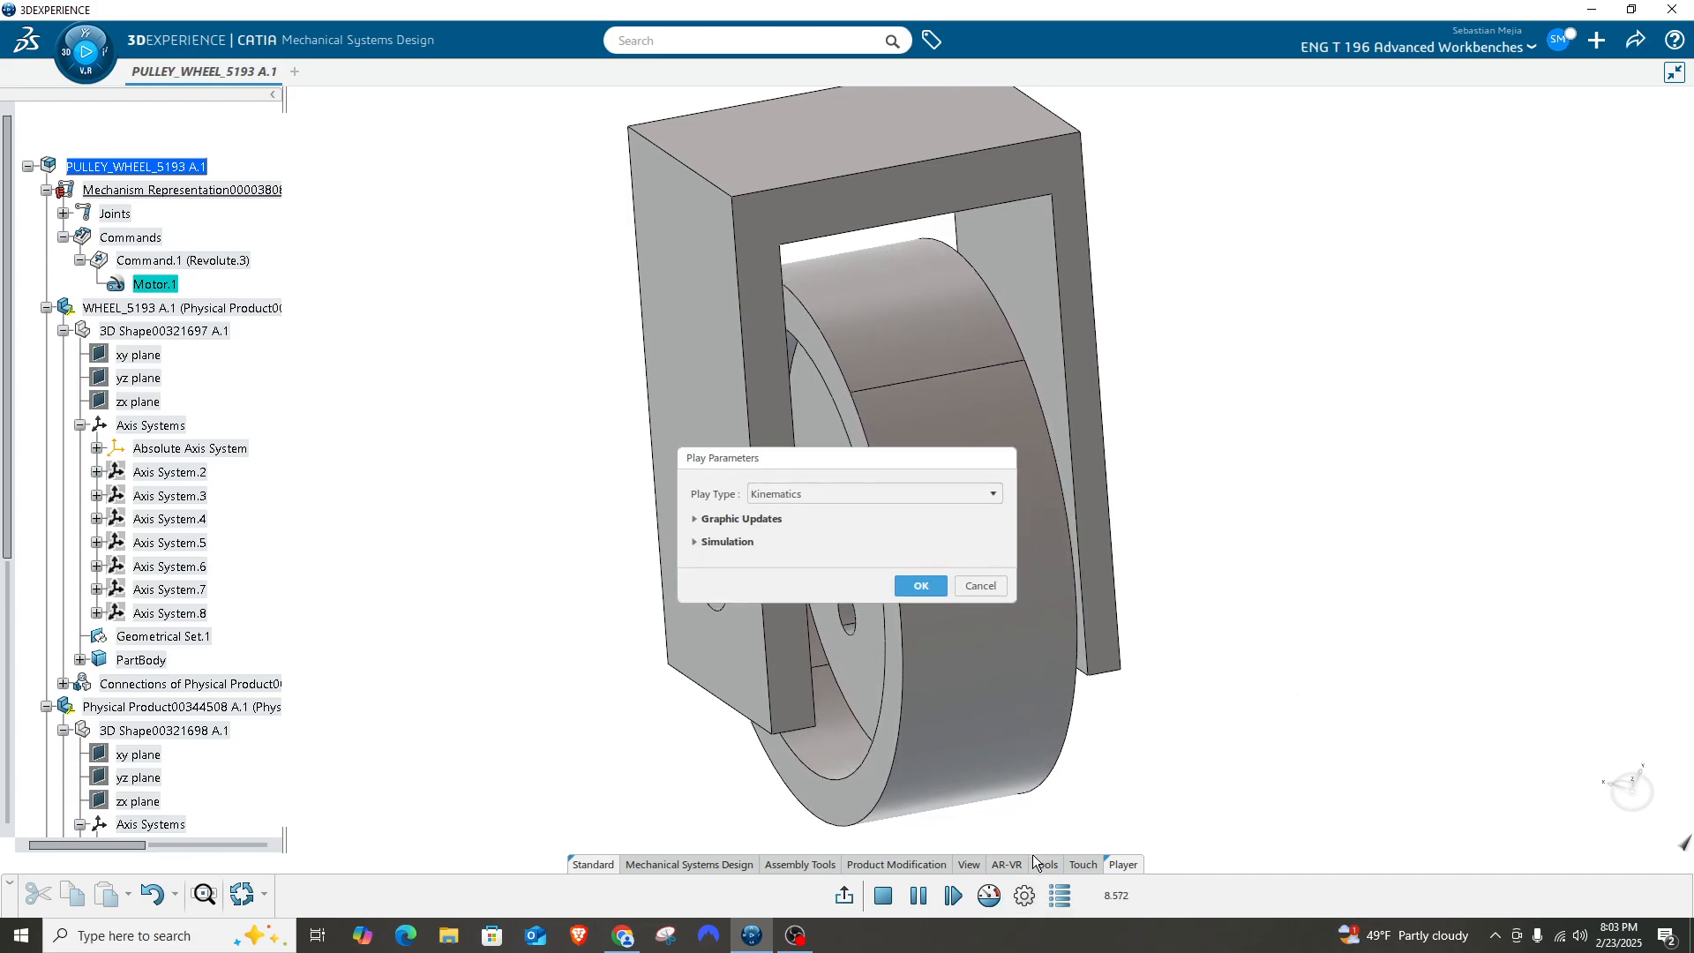
left_click_drag(796, 461, 558, 338)
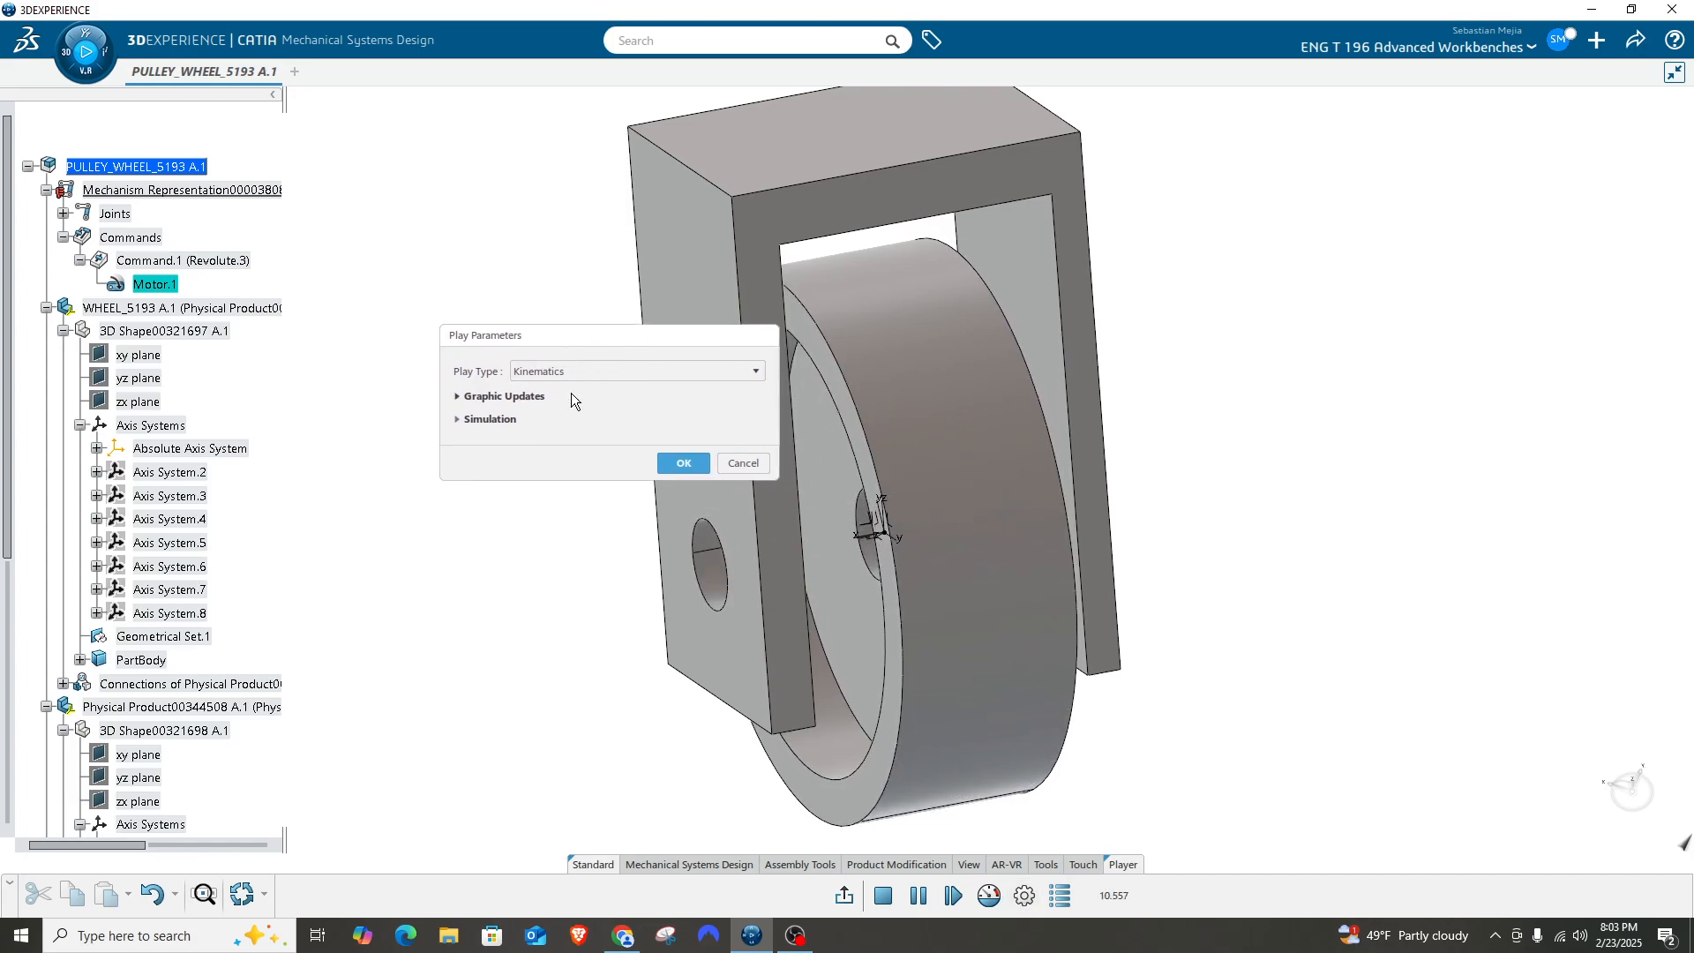
left_click(589, 369)
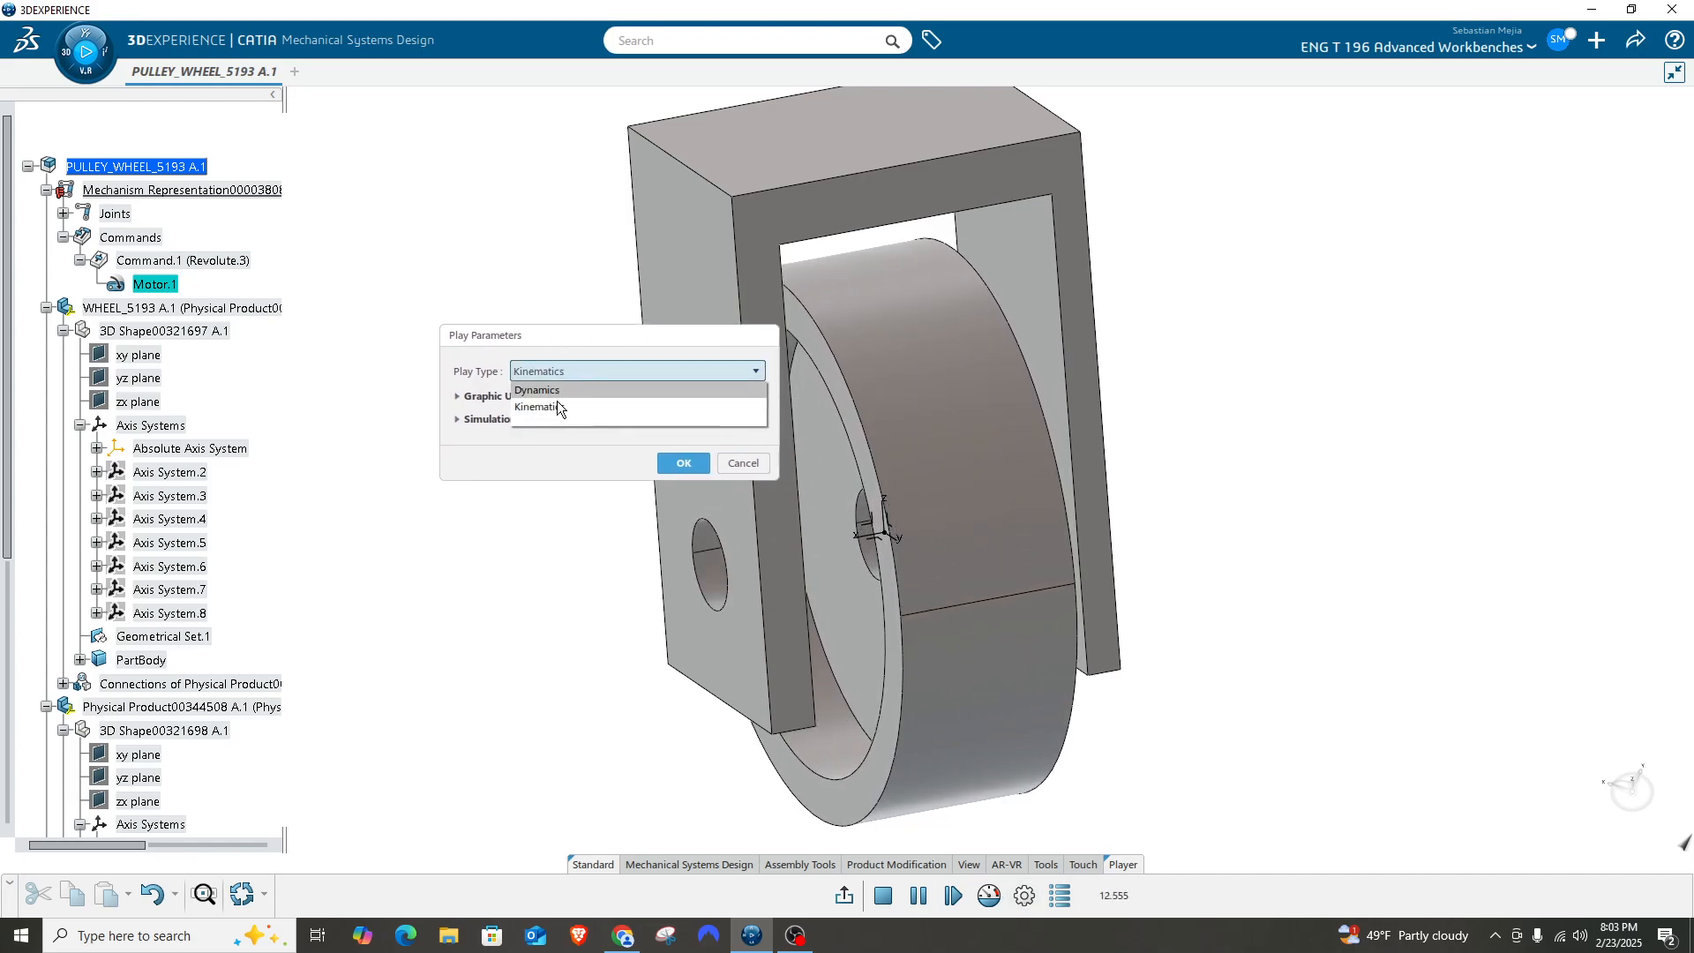
left_click(553, 457)
left_click(560, 373)
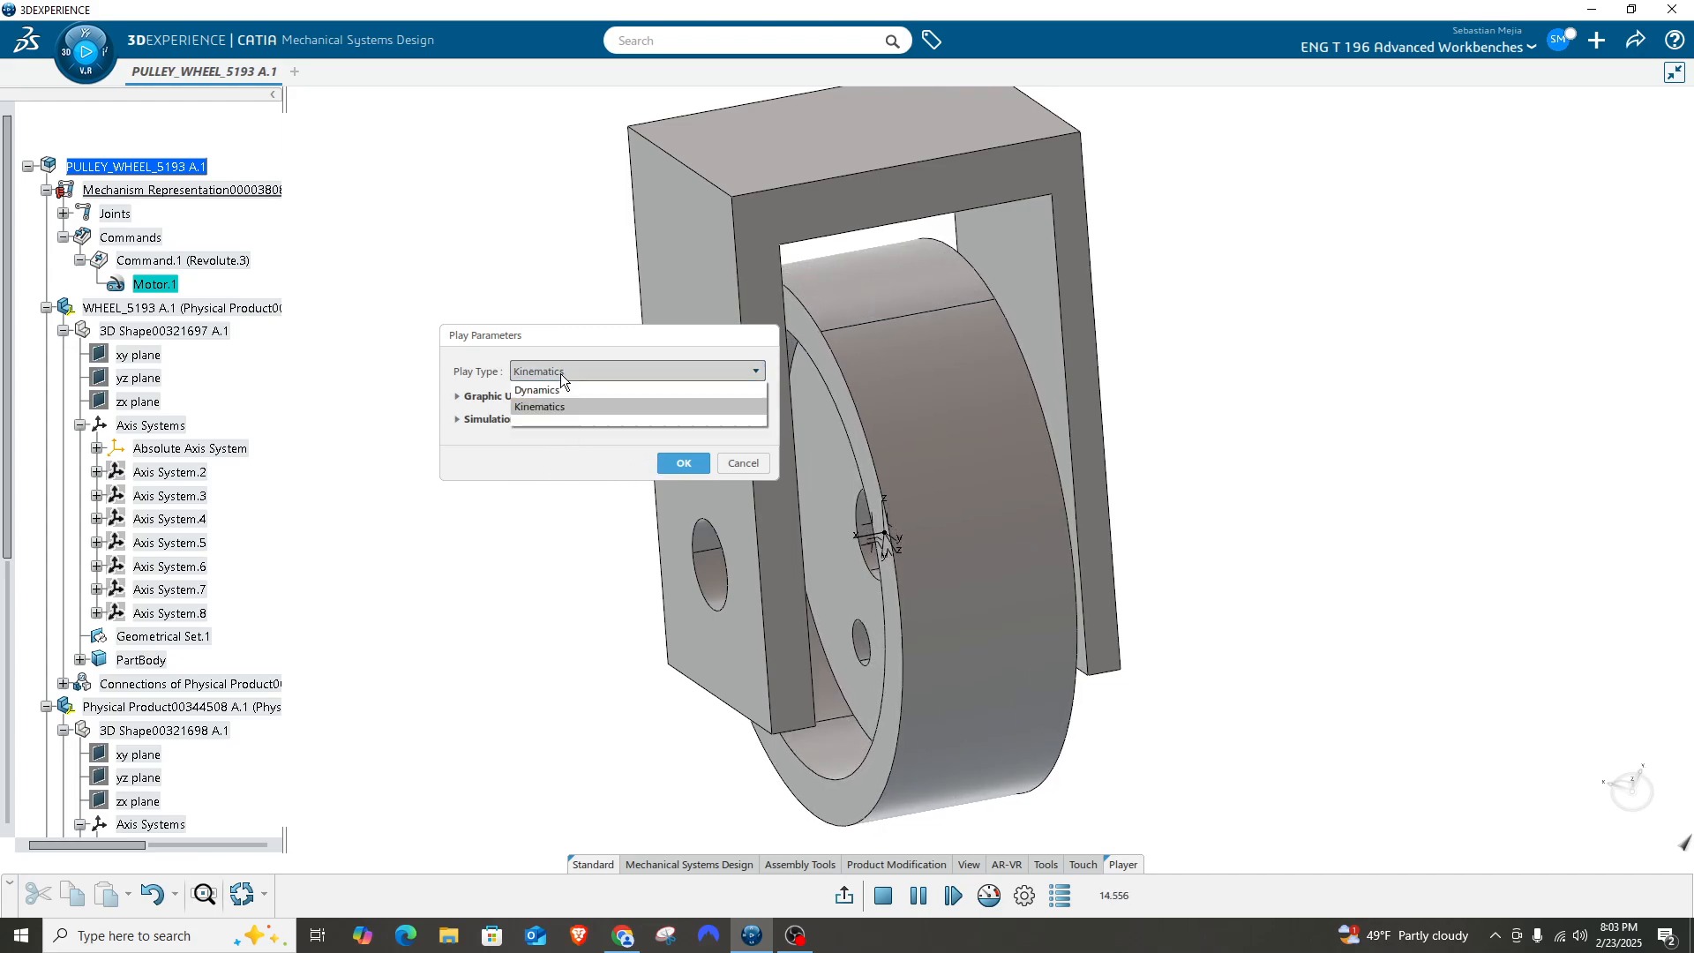
left_click(548, 408)
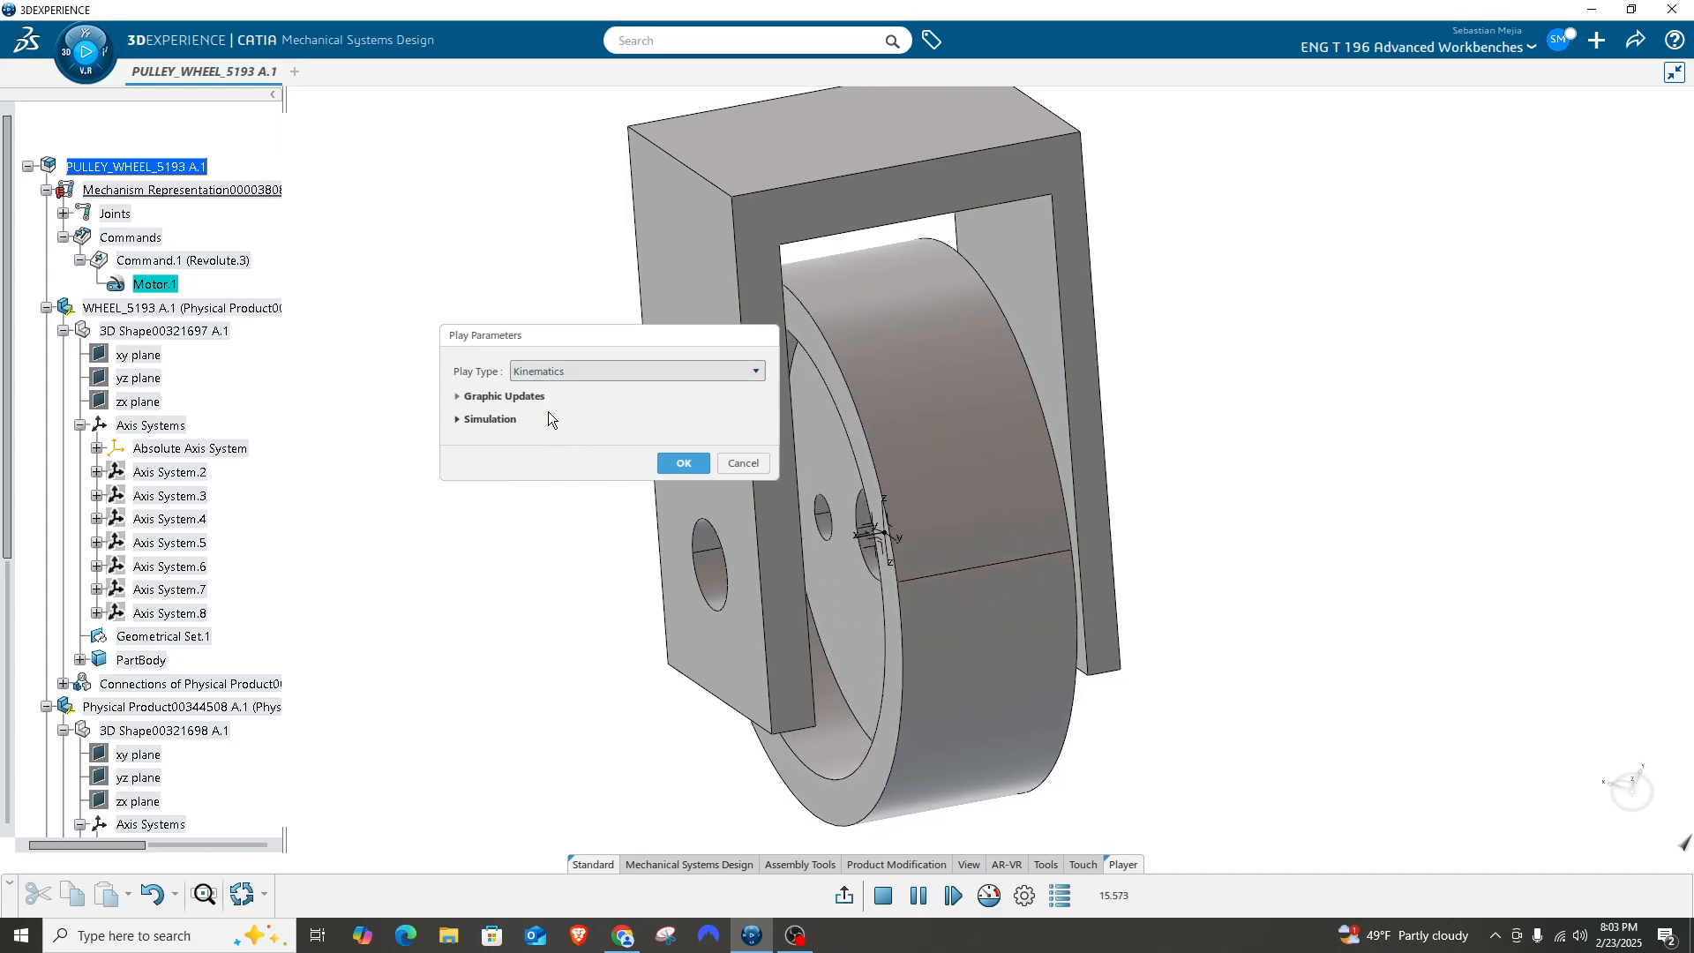
left_click(701, 463)
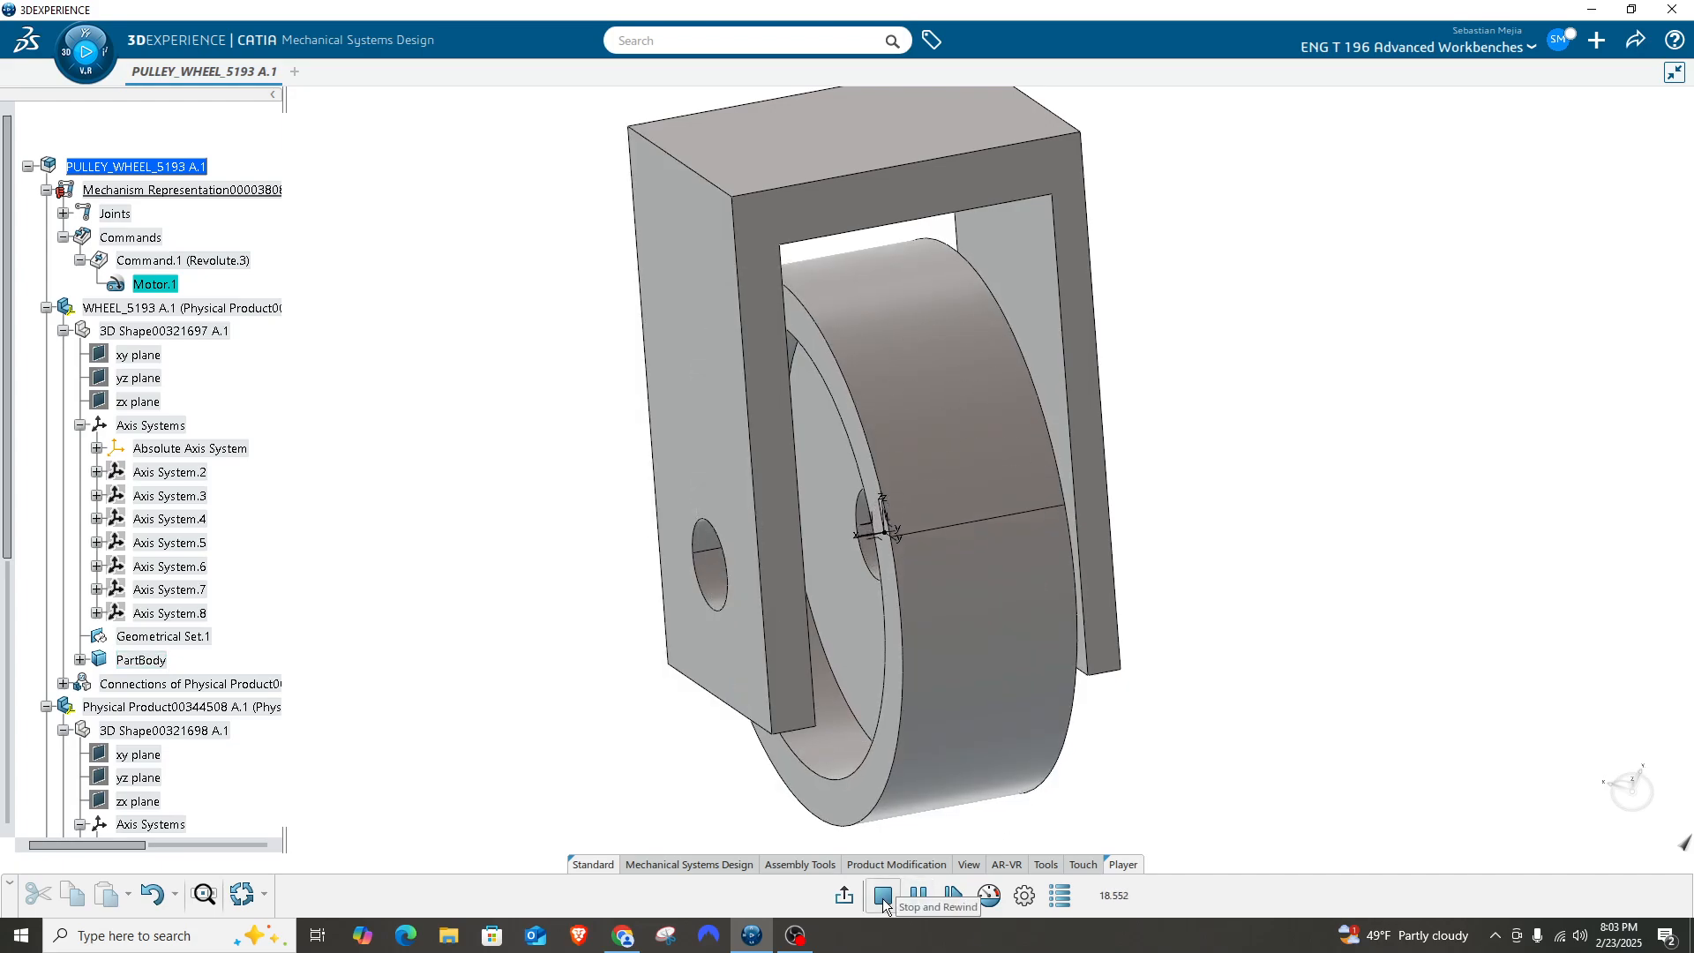
left_click(882, 898)
left_click(416, 377)
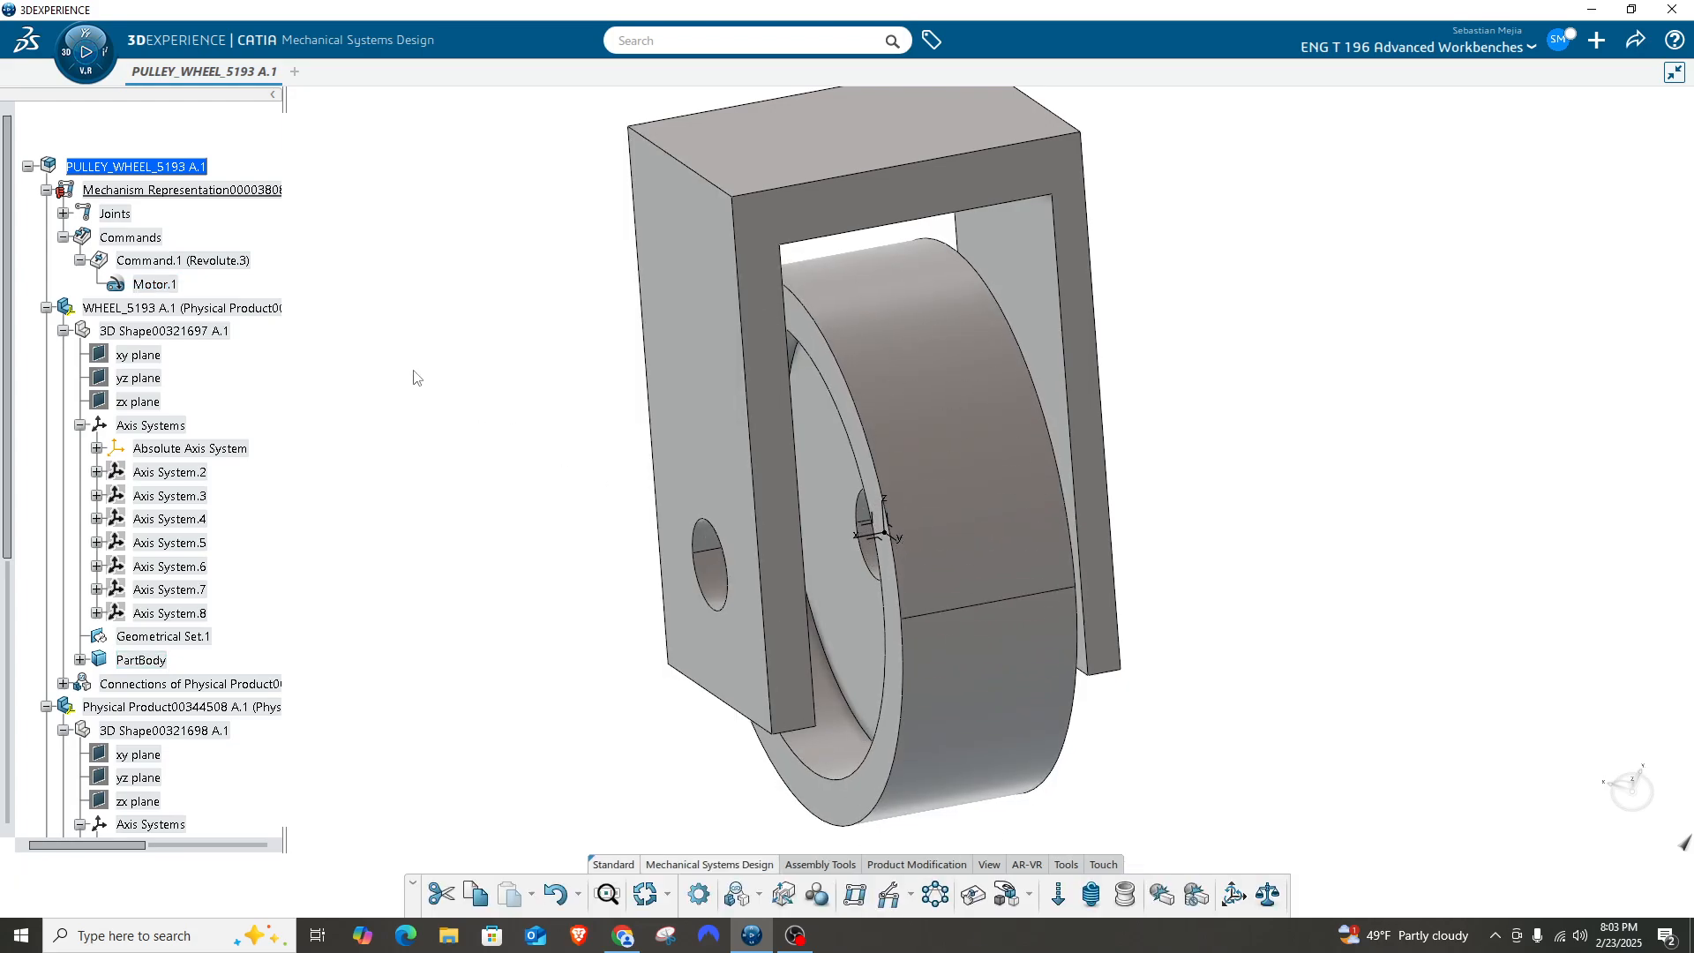